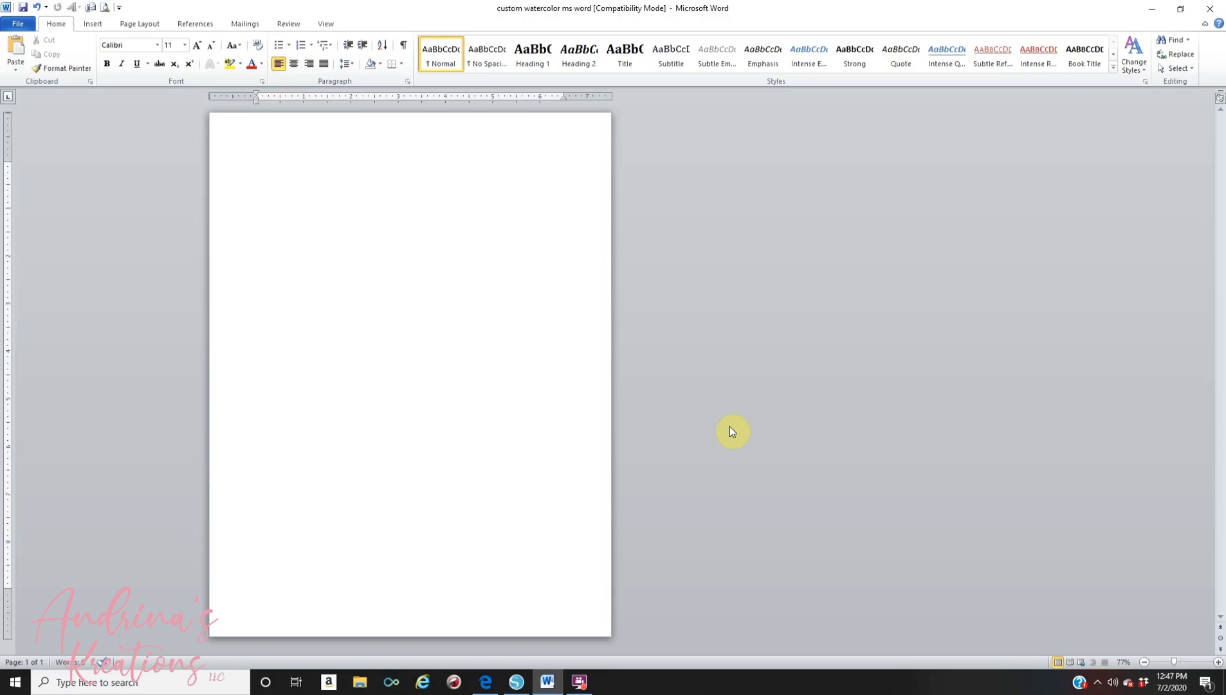
# Step: Save the document as "custom watercolor ms word" in the Word 97-2003 Document format in the Documents folder
pyautogui.click(28, 27)
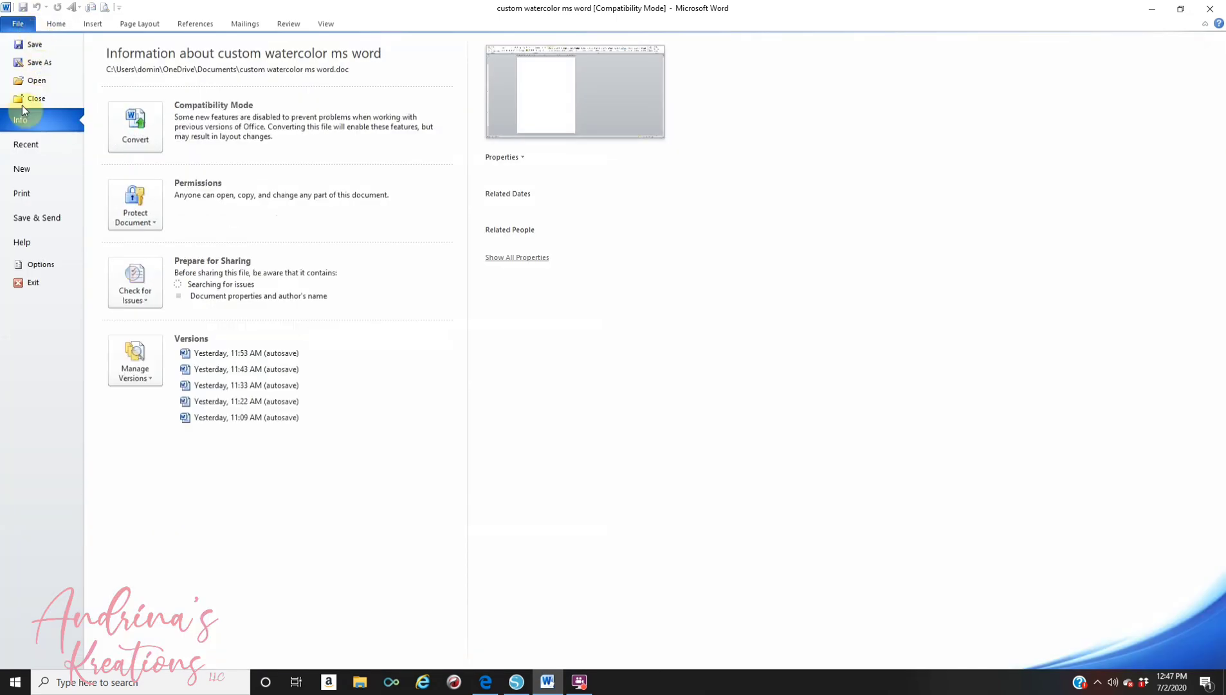
pyautogui.click(40, 63)
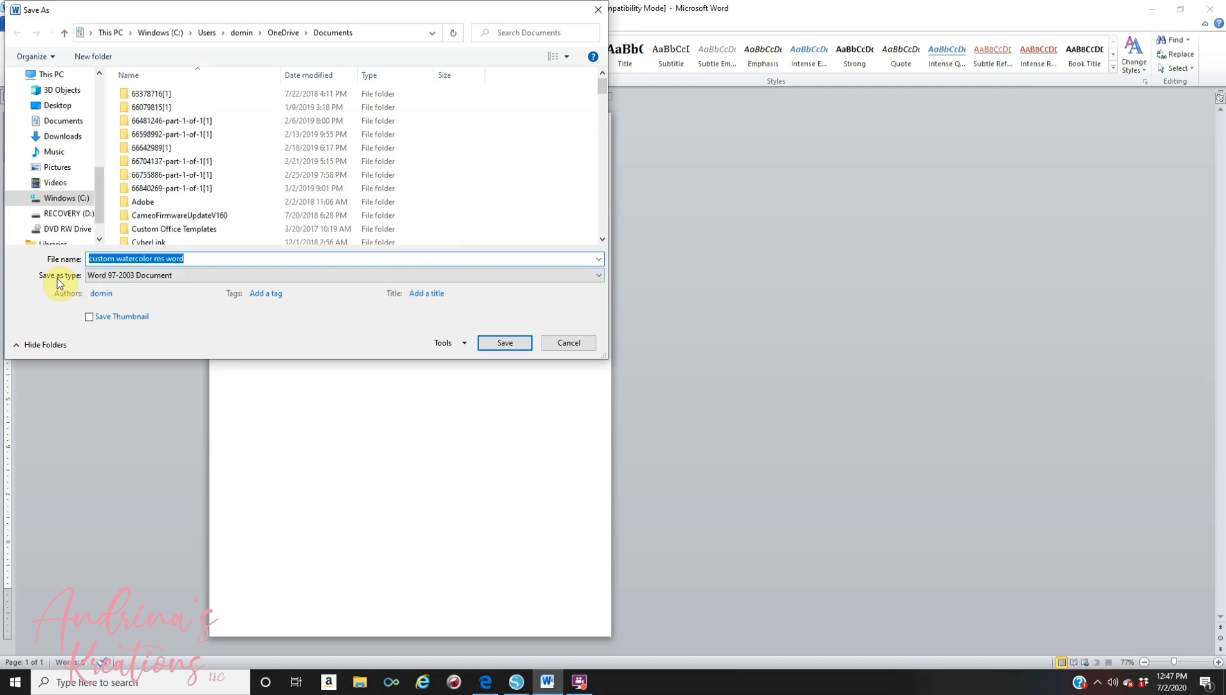
pyautogui.click(122, 277)
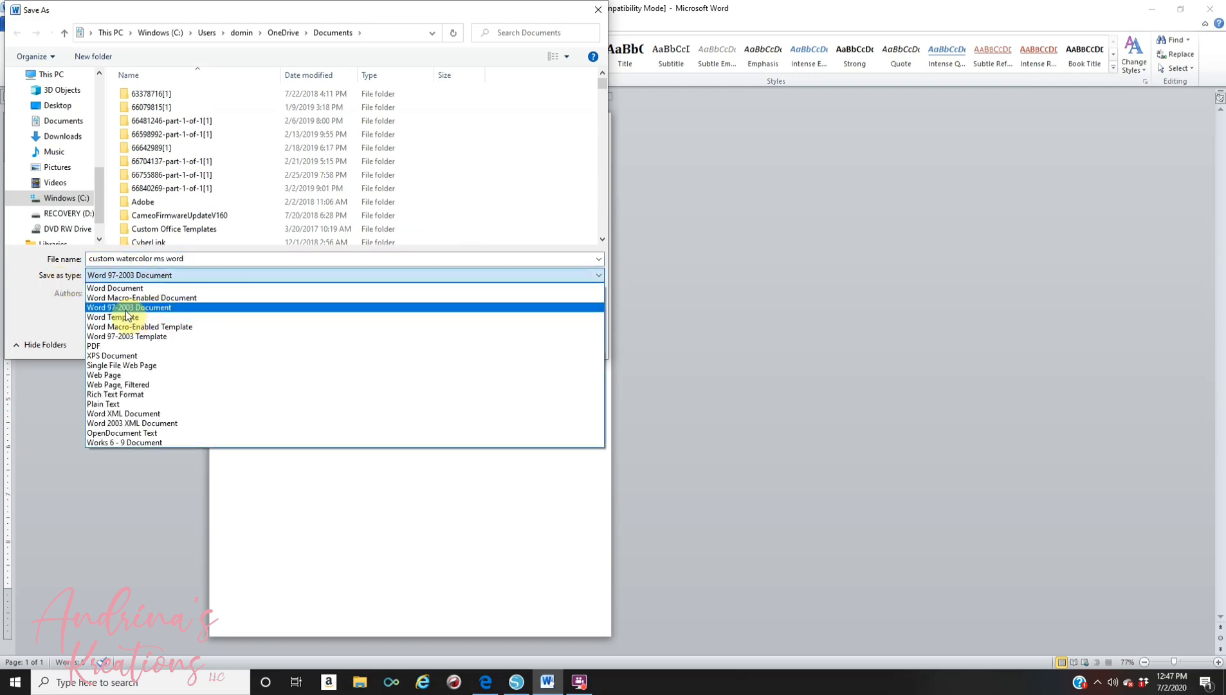
pyautogui.click(126, 310)
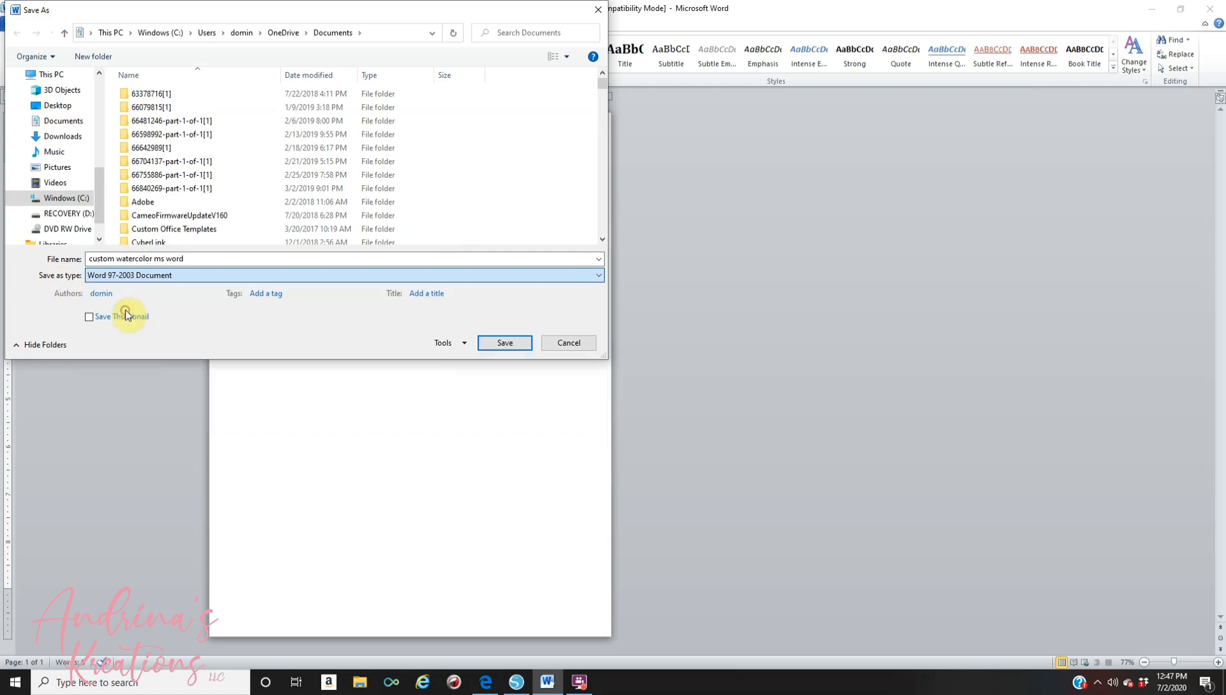
pyautogui.click(510, 348)
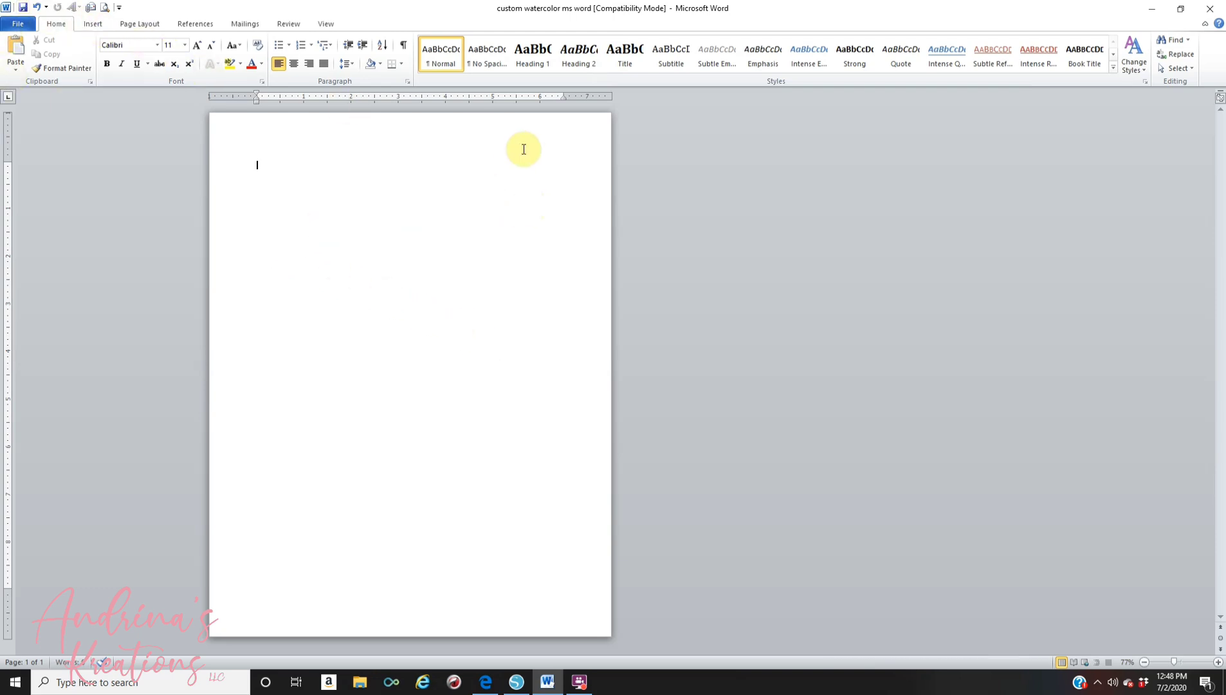
# Step: Draw a rectangle about 3.27" high and 1.53" wide near the upper left of the page
pyautogui.click(94, 26)
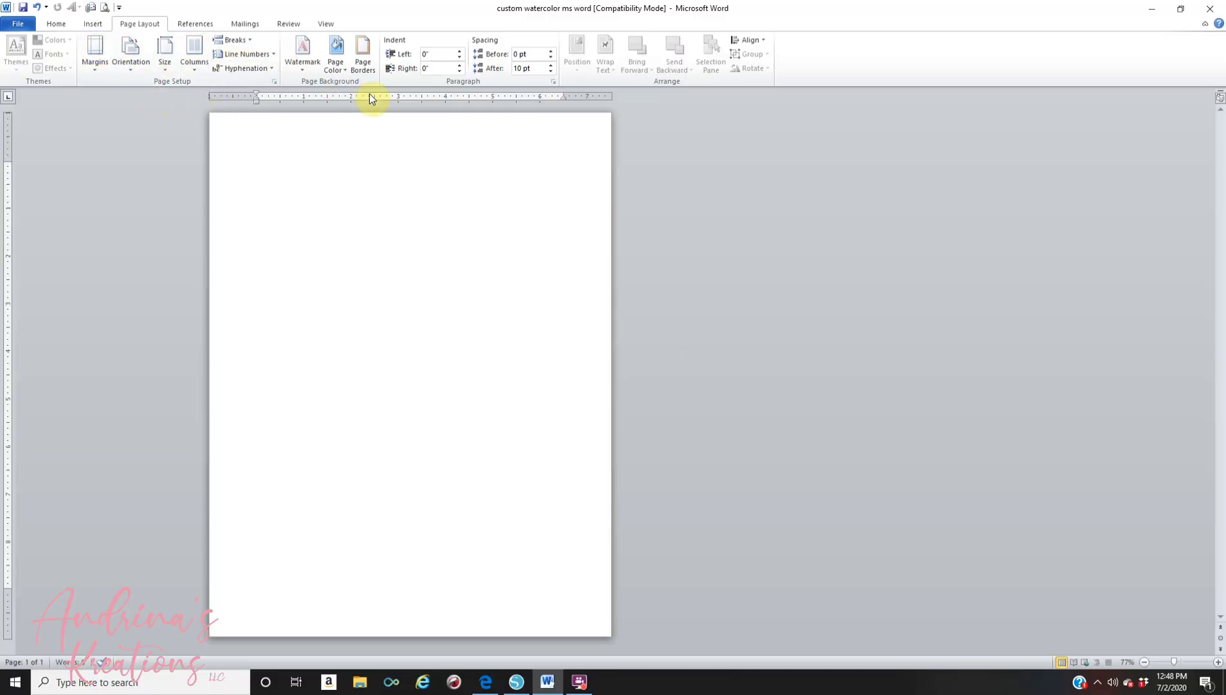
pyautogui.click(98, 25)
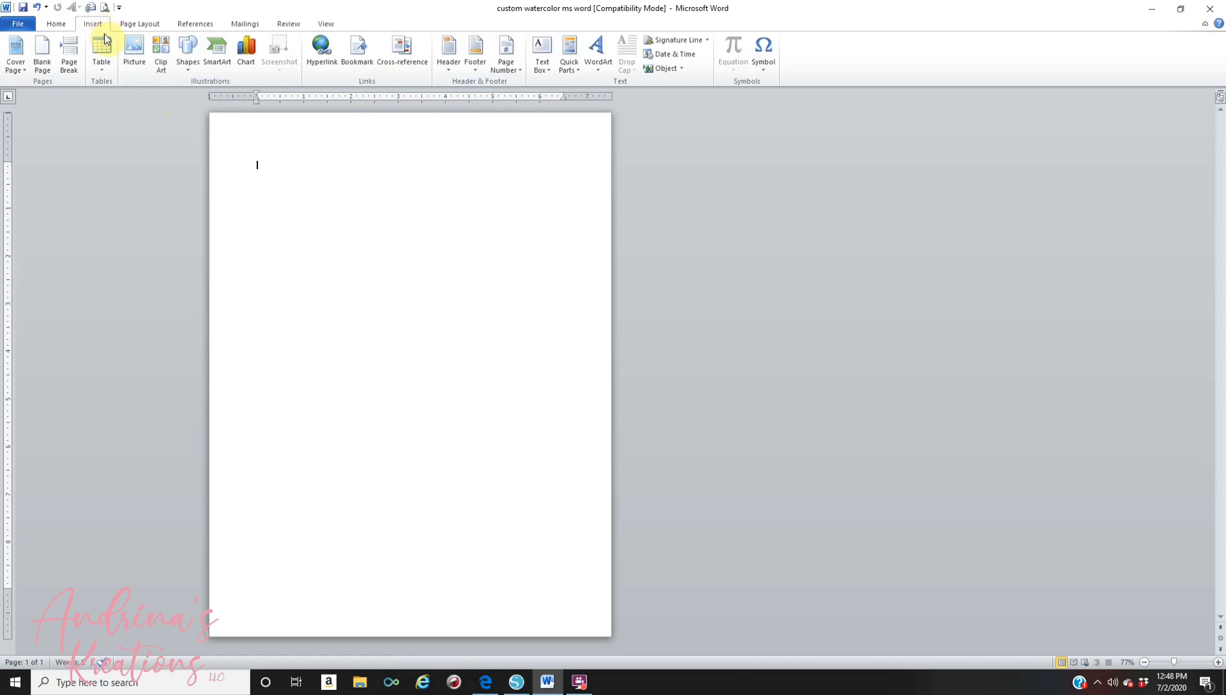
pyautogui.click(193, 48)
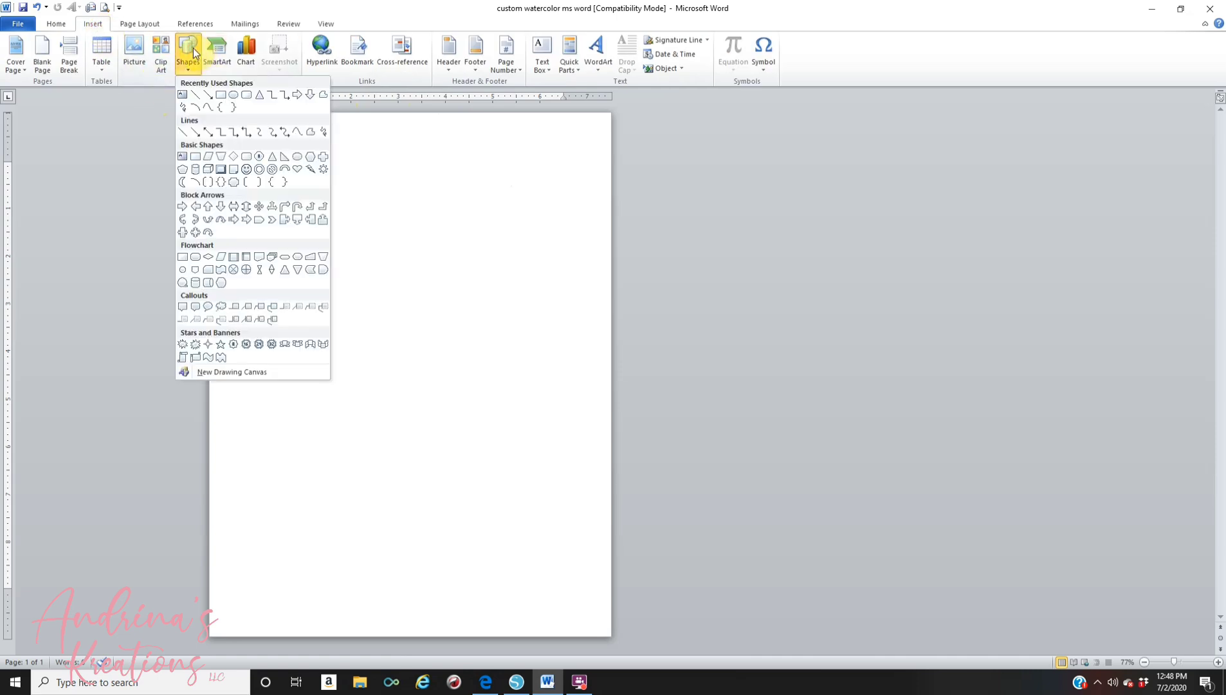
pyautogui.click(222, 101)
pyautogui.moveTo(304, 155); pyautogui.dragTo(341, 304)
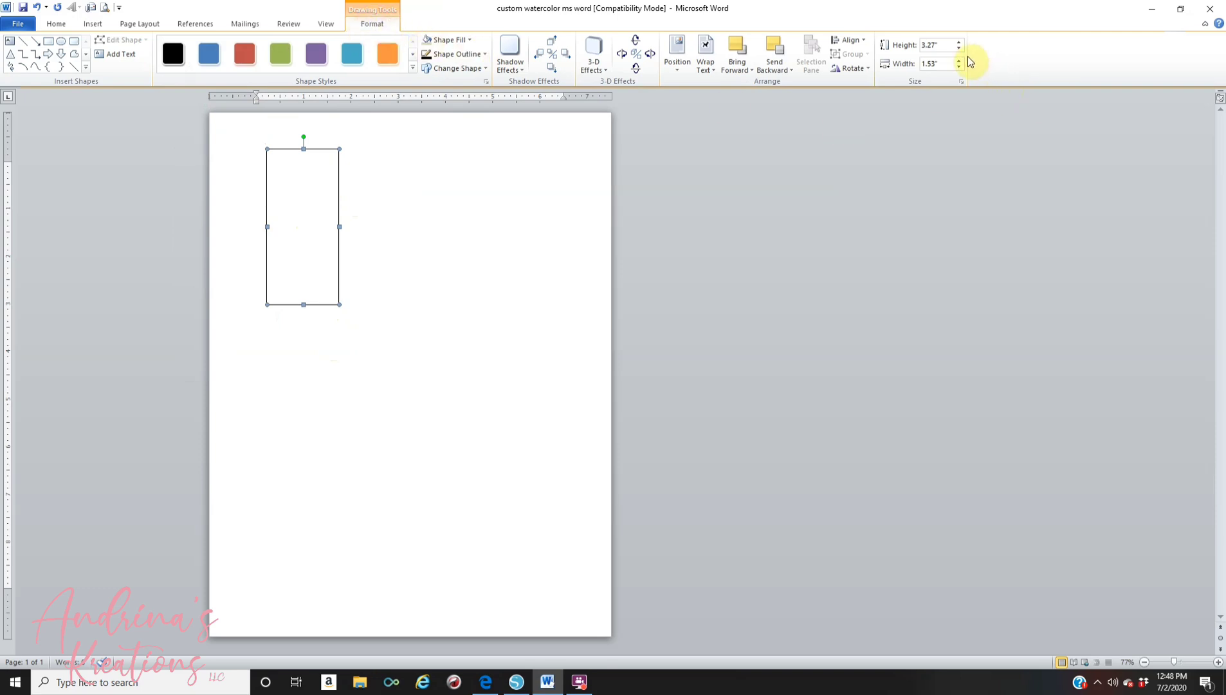
# Step: Set the rectangle's height to 8.5" and its width to 1.75", and keep it selected
pyautogui.click(943, 46)
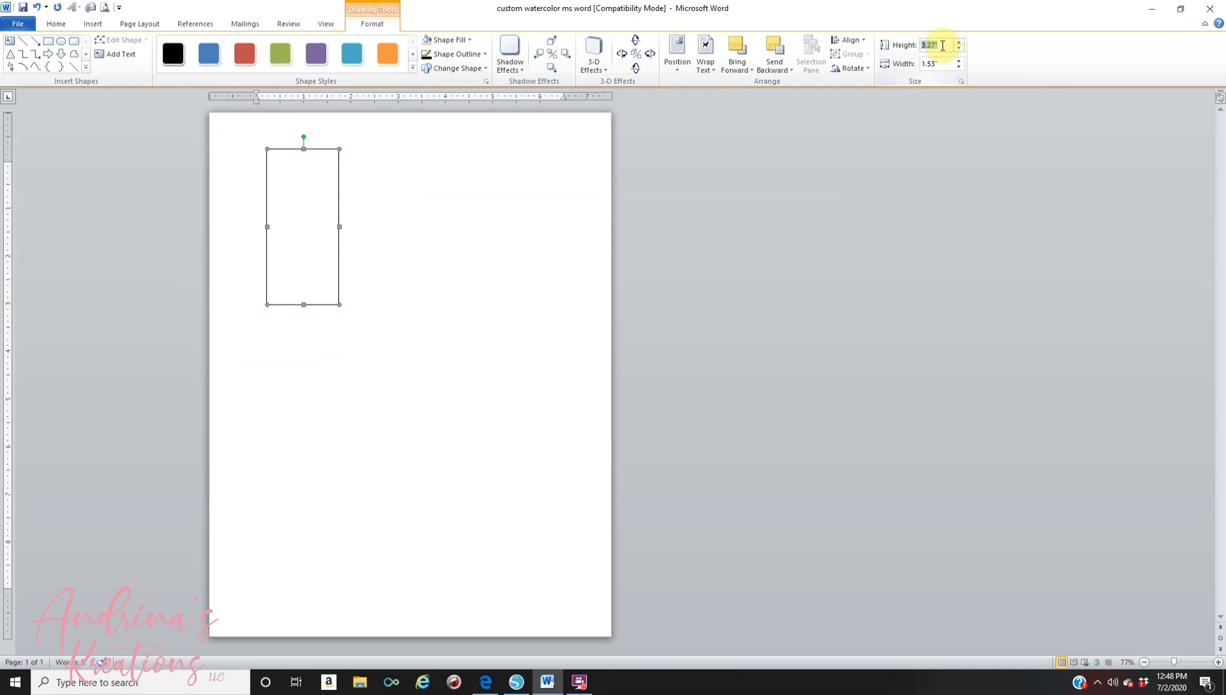
pyautogui.write('8.5')
pyautogui.press('Return')
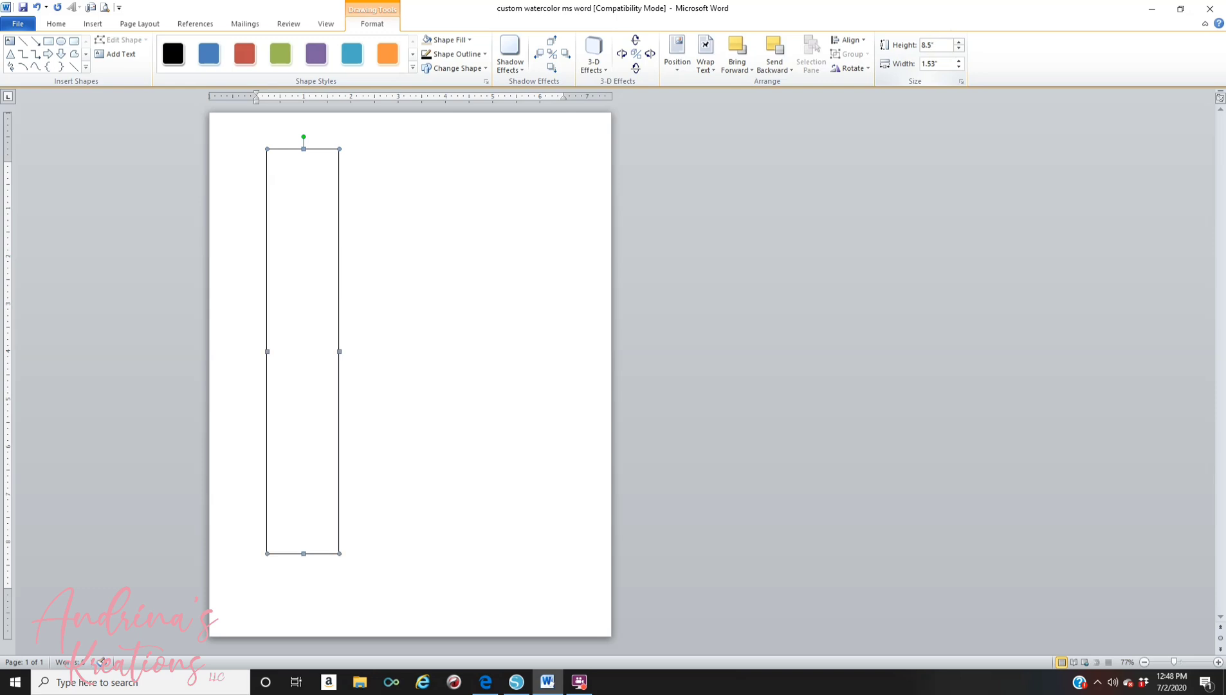
pyautogui.click(939, 63)
pyautogui.write('1')
pyautogui.press('Return')
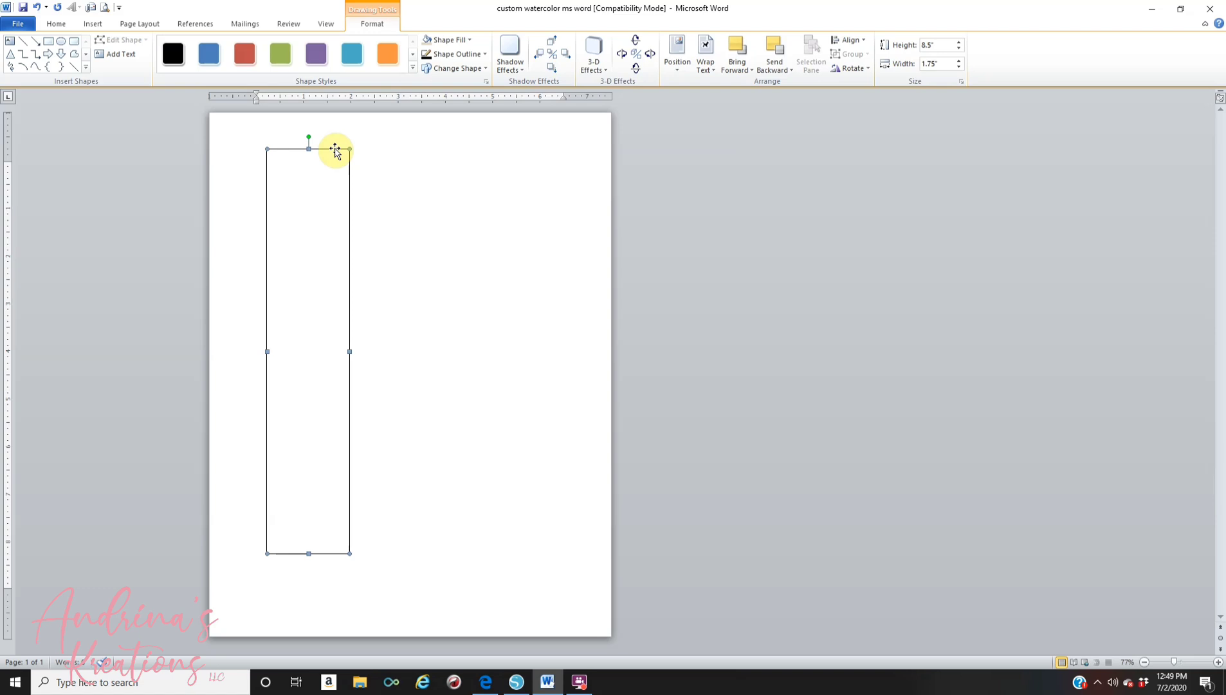
pyautogui.click(466, 191)
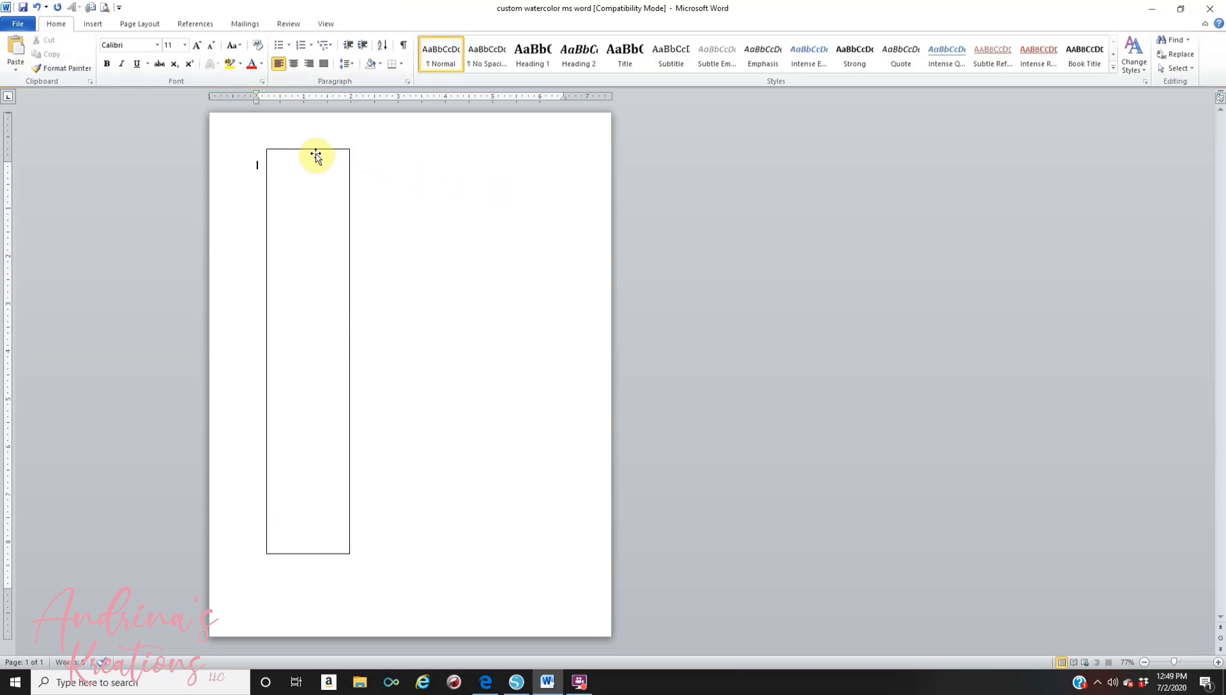
pyautogui.click(317, 150)
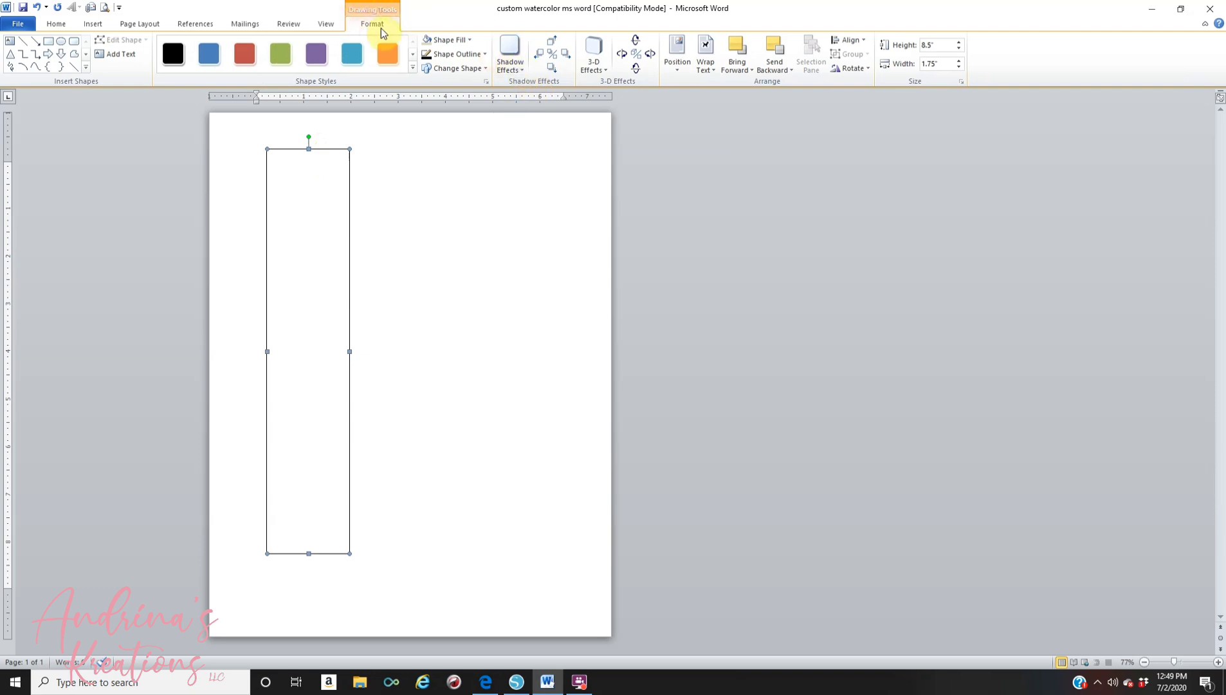
# Step: Apply plain white with 0% transparency as the tall rectangle's custom fill color
pyautogui.click(444, 41)
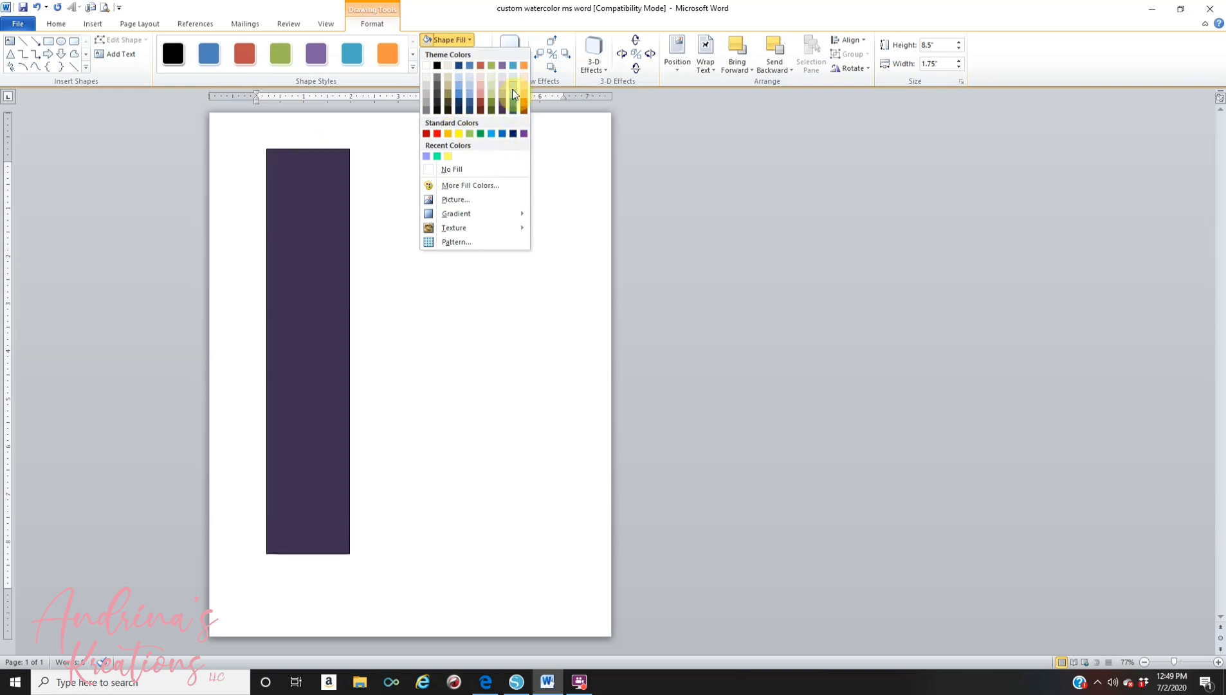
pyautogui.click(465, 186)
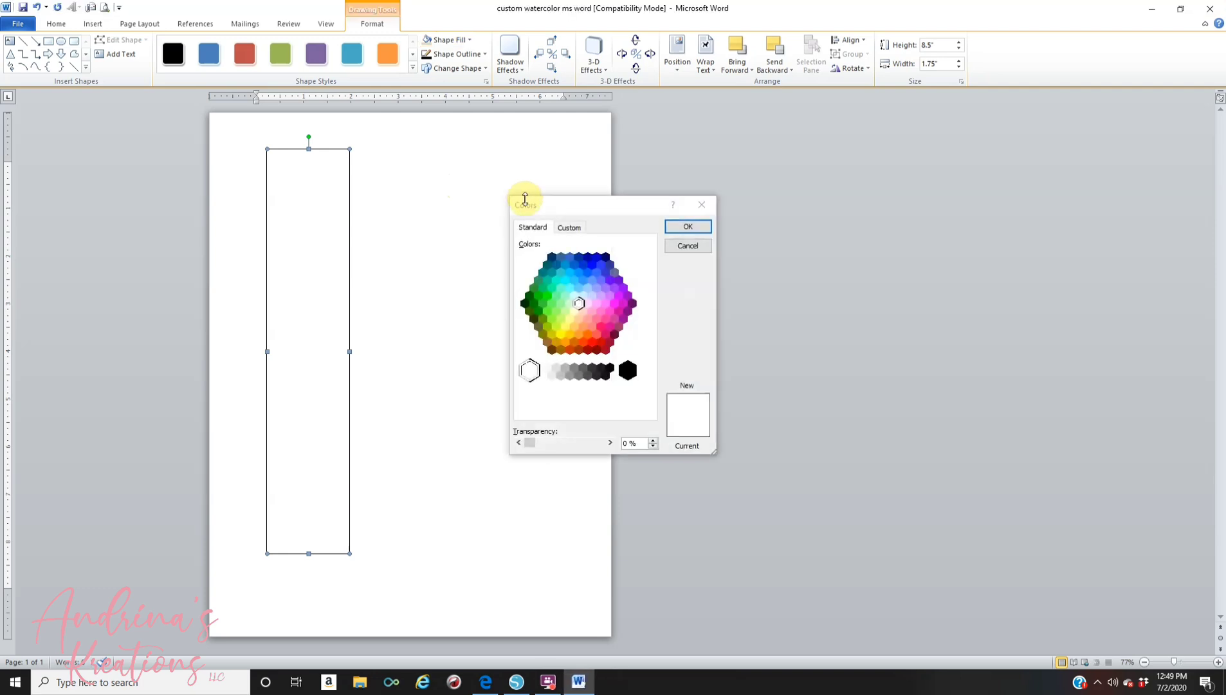
pyautogui.click(686, 228)
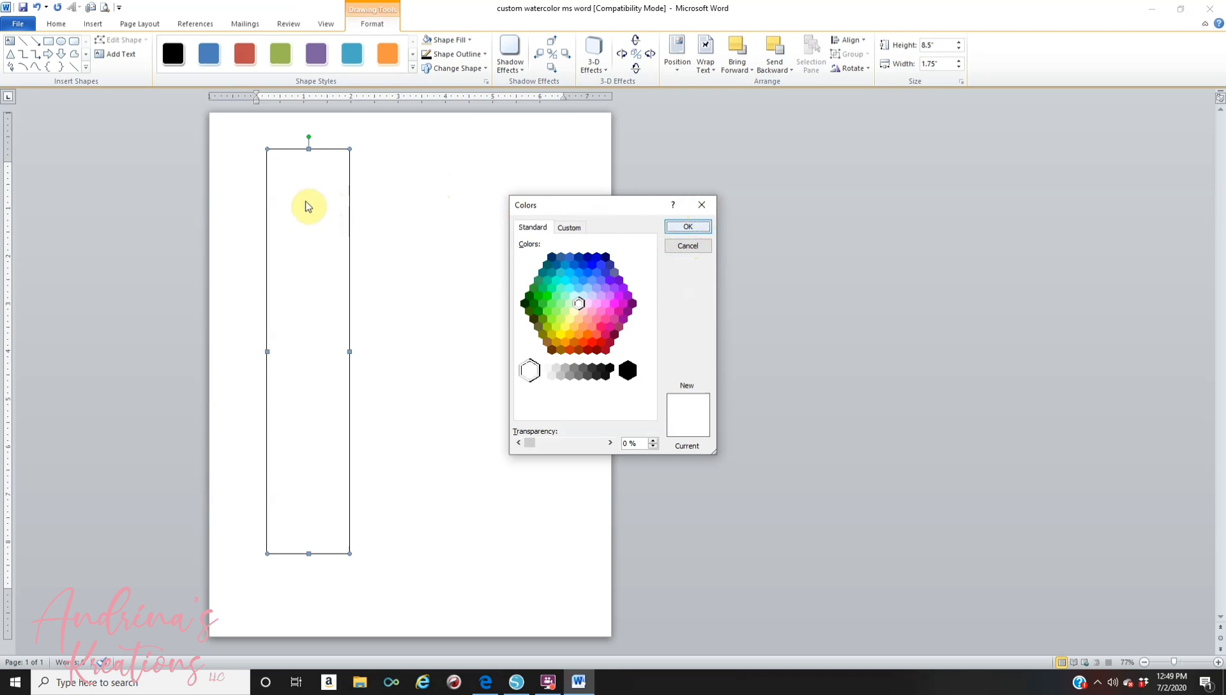
pyautogui.click(698, 228)
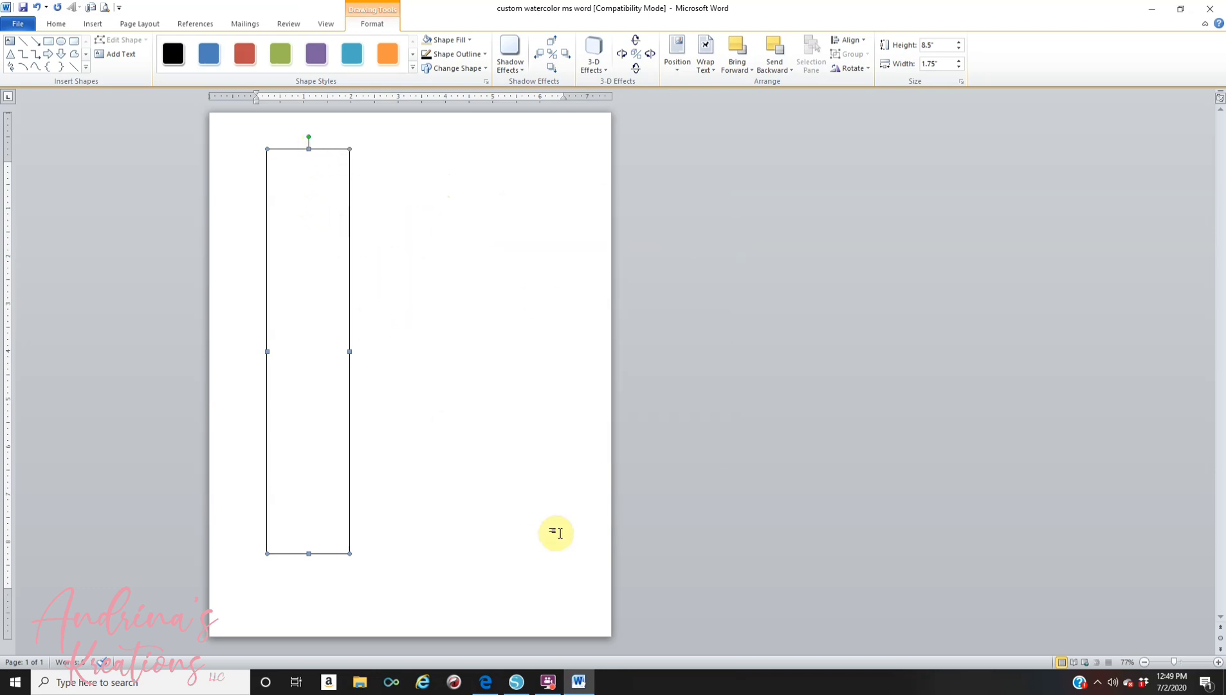
# Step: Switch to the Edge browser and view the wood background image search
pyautogui.click(483, 687)
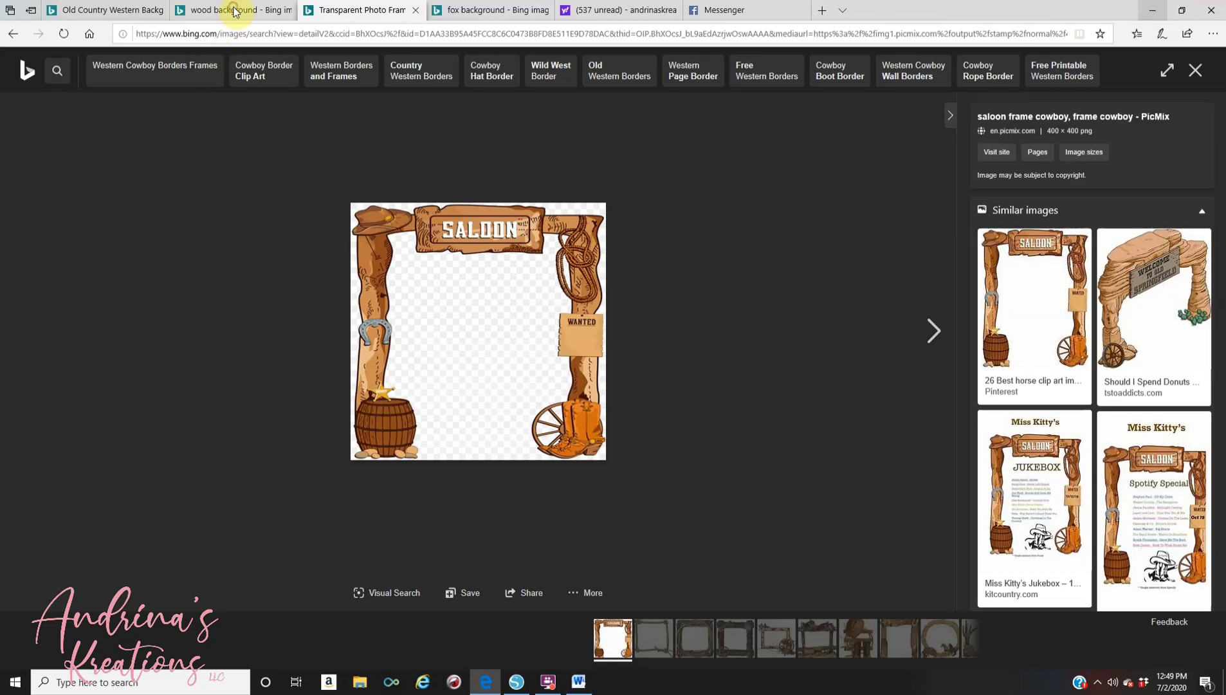
pyautogui.click(235, 11)
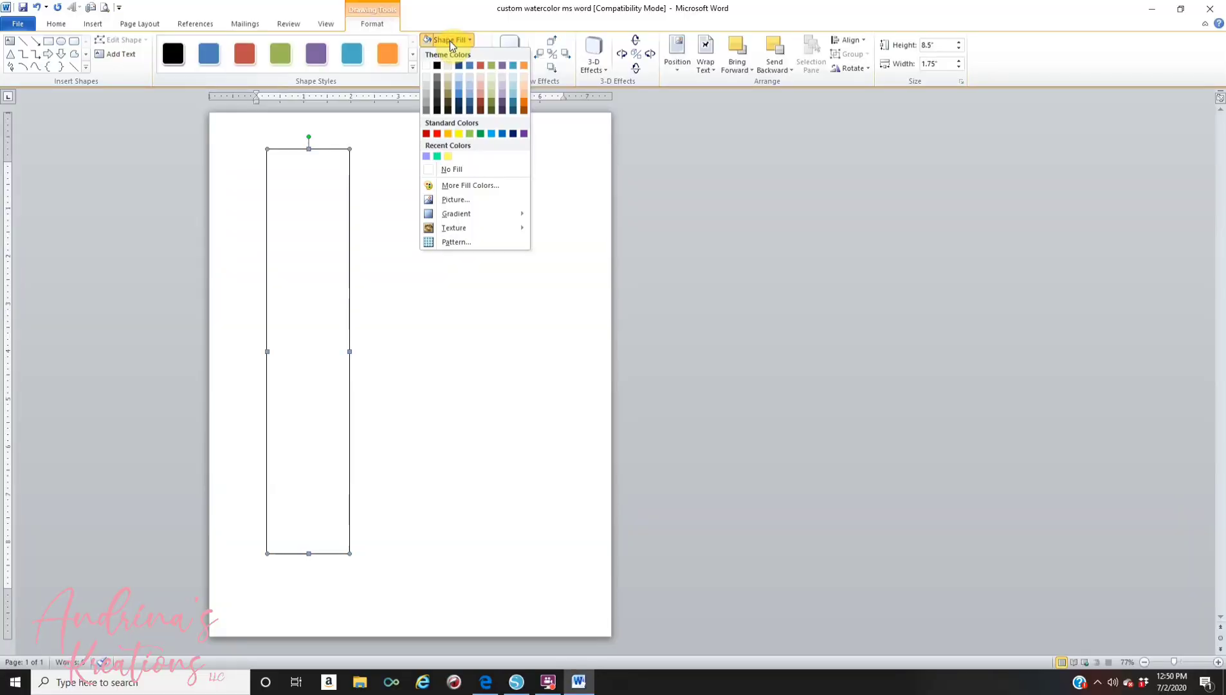
# Step: Back in Word, fill the tall rectangle with the wood plank picture OIPVVCIB5RW from the backgrounds folder in Pictures
pyautogui.click(451, 201)
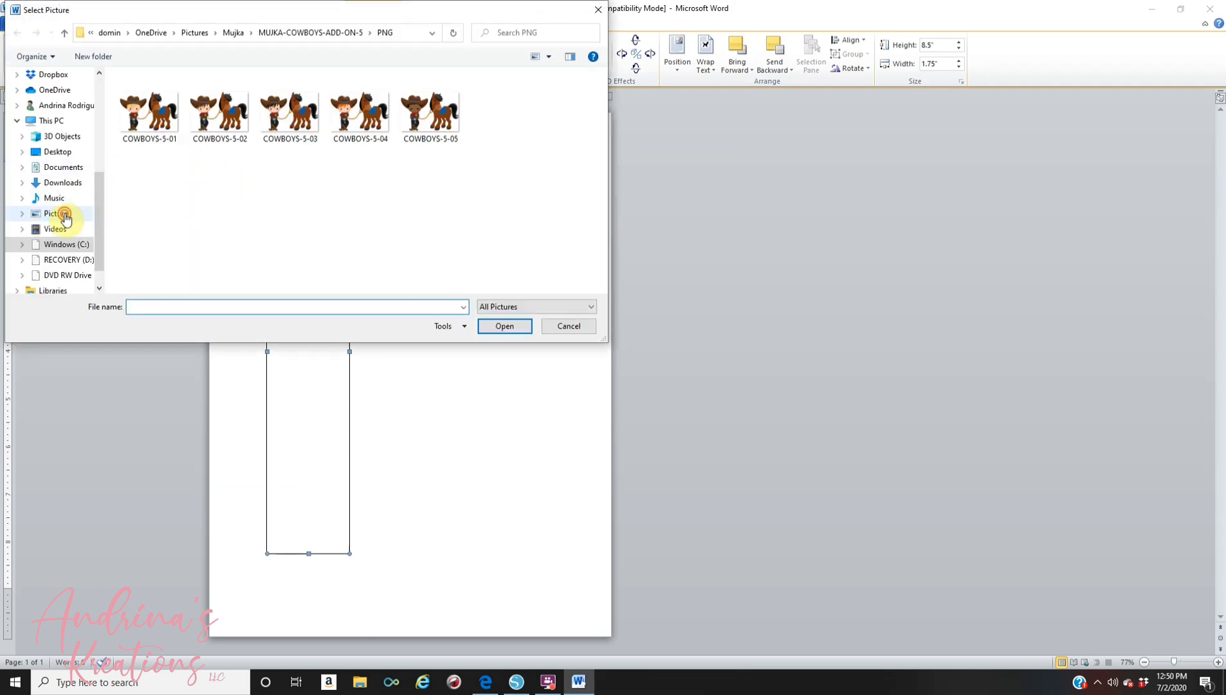
pyautogui.click(67, 215)
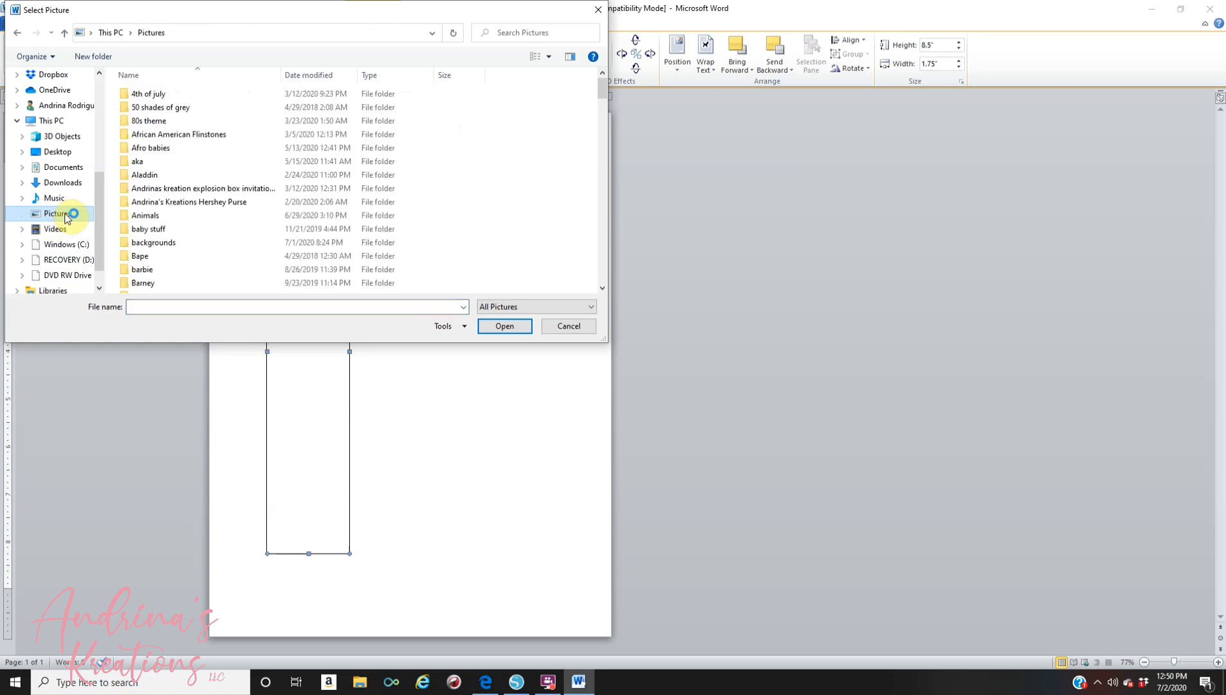
pyautogui.click(164, 243)
pyautogui.doubleClick(166, 243)
pyautogui.scroll(-5, 341, 237)
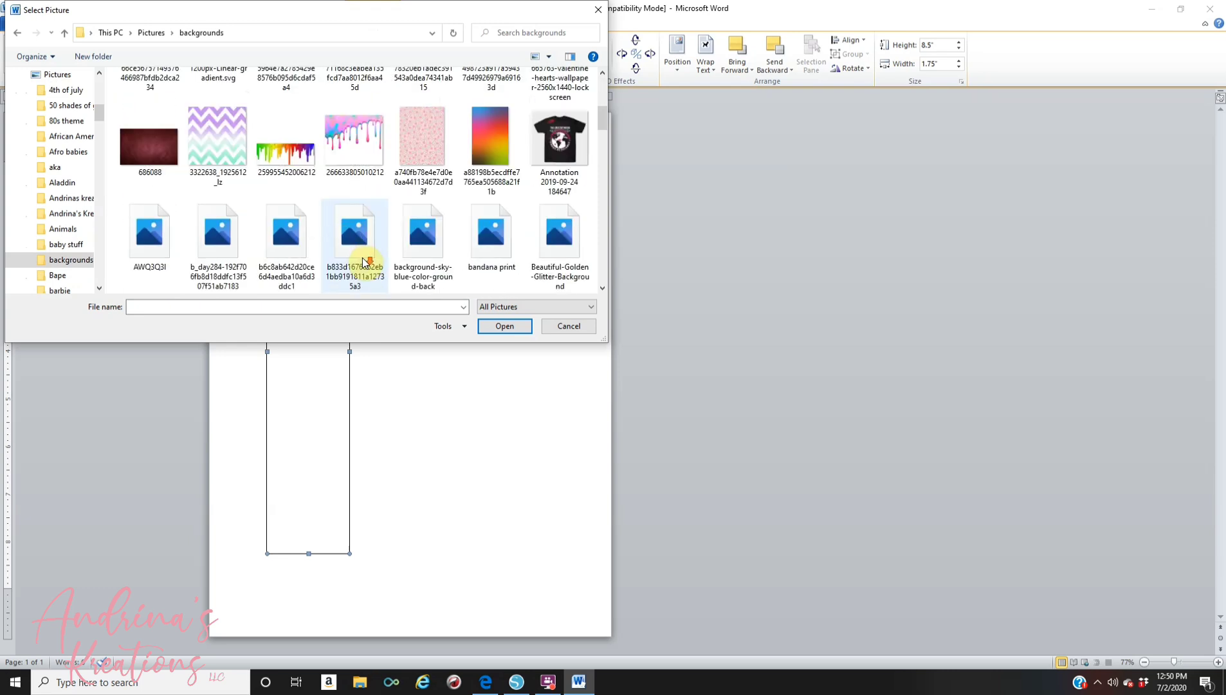
pyautogui.scroll(-3, 363, 258)
pyautogui.scroll(-2, 362, 258)
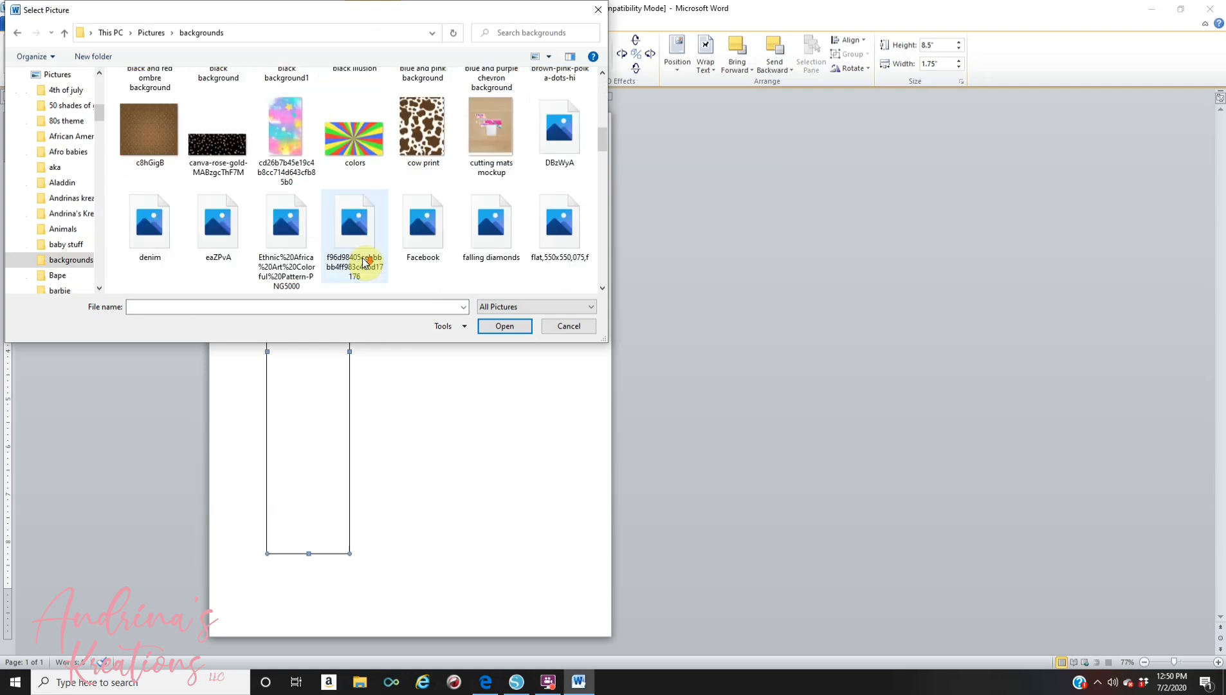
pyautogui.scroll(-2, 362, 257)
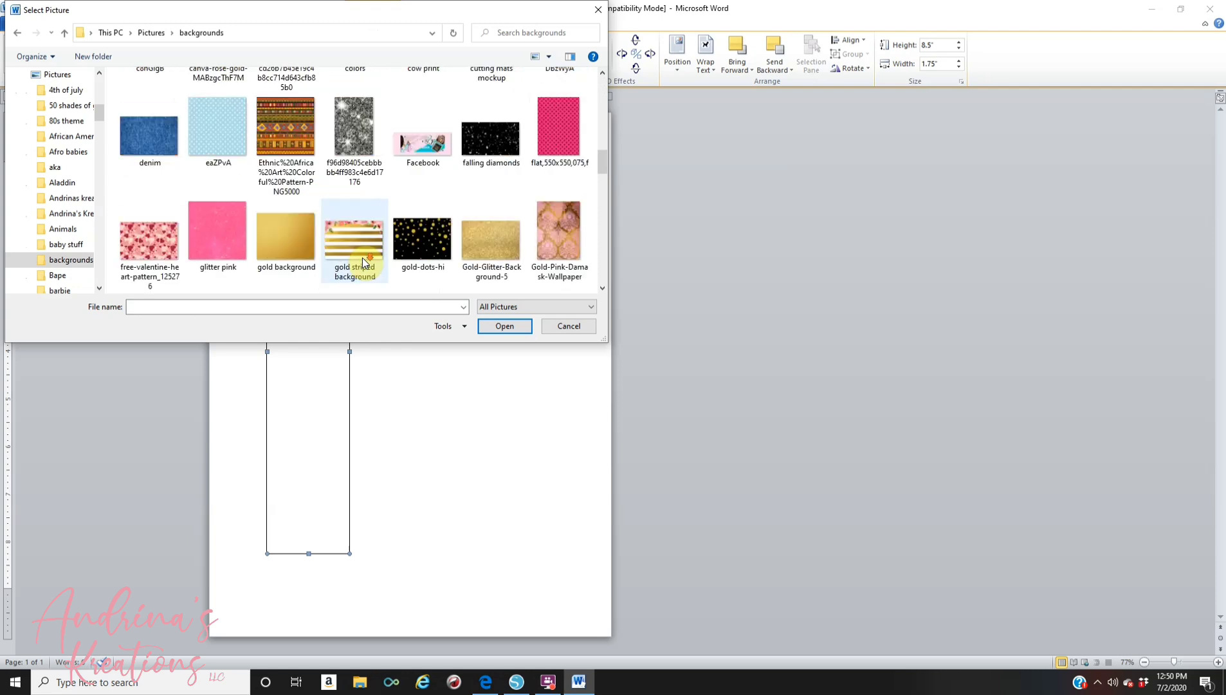
pyautogui.scroll(-5, 362, 258)
pyautogui.scroll(-3, 430, 259)
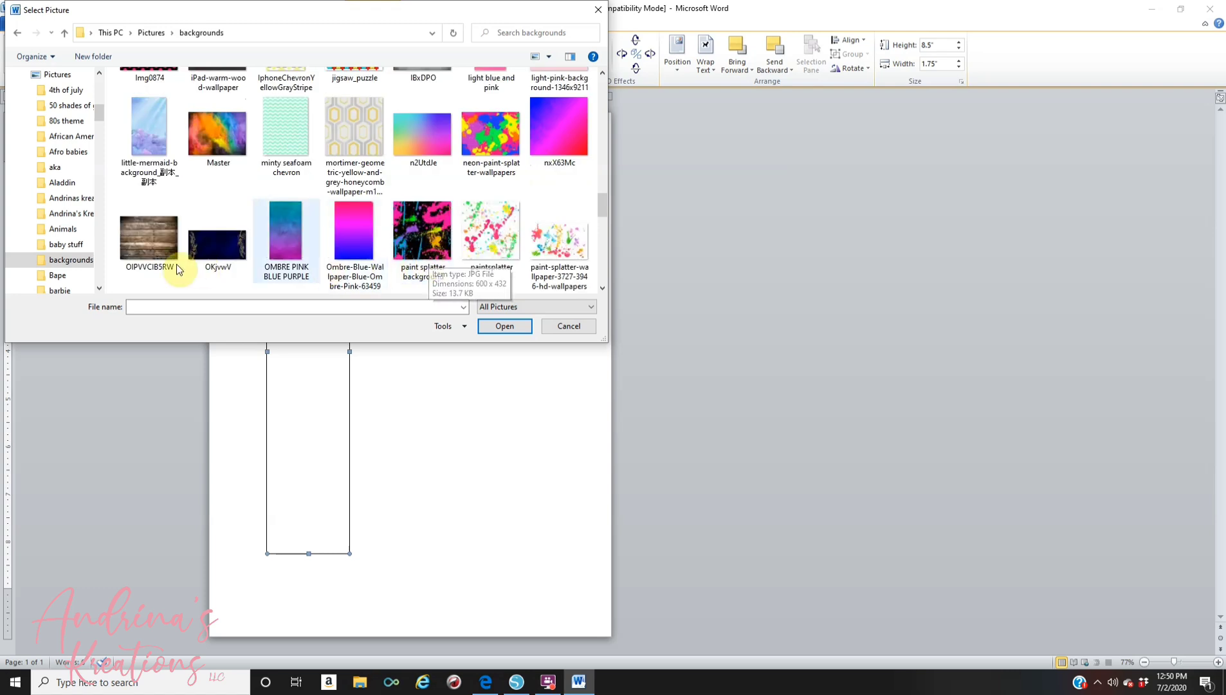
pyautogui.click(153, 236)
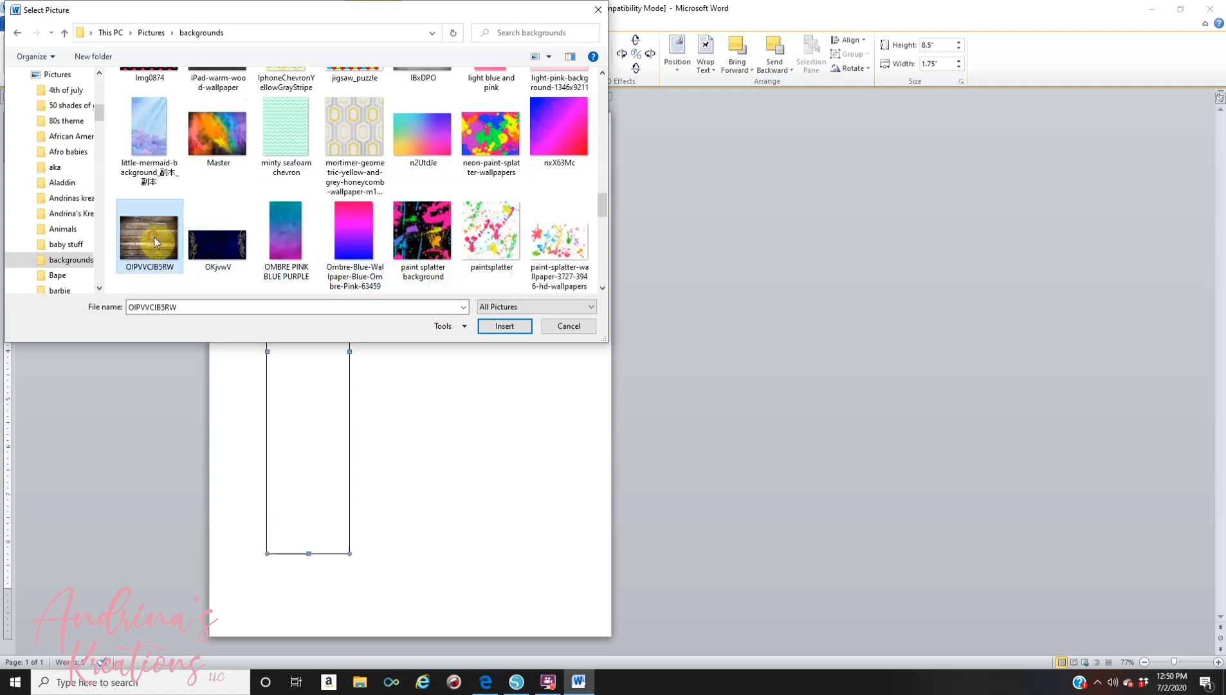
pyautogui.click(506, 327)
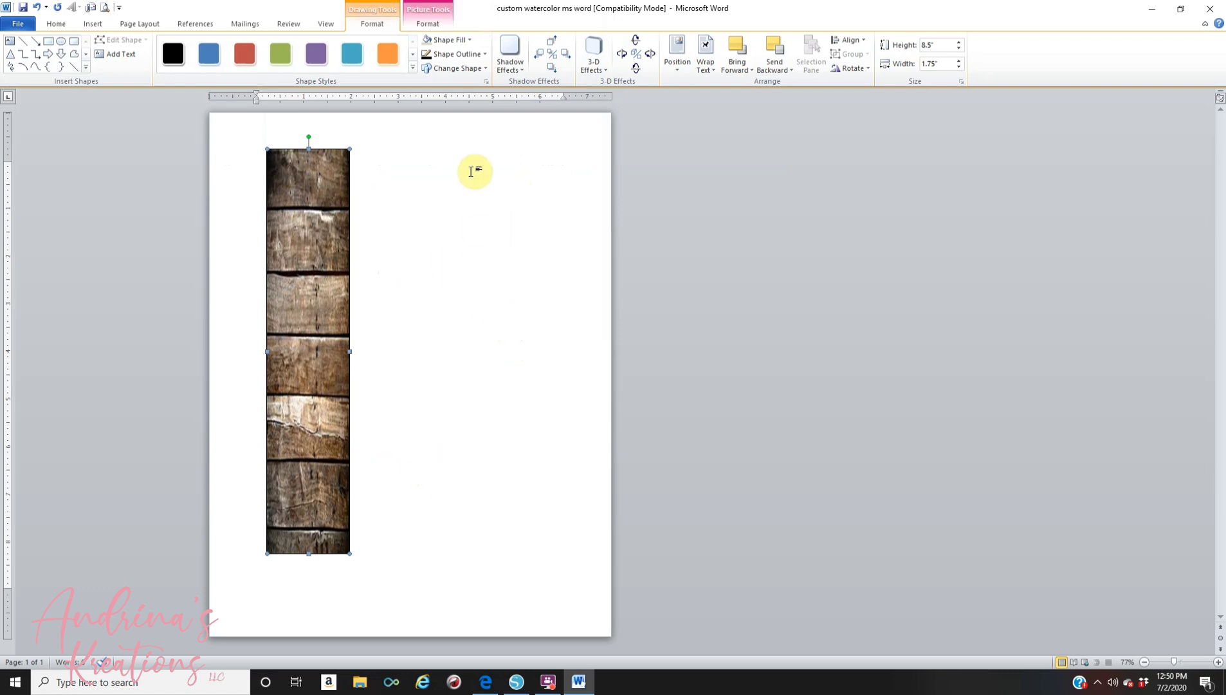
# Step: Remove the outline from the wood-filled rectangle and deselect it
pyautogui.click(449, 55)
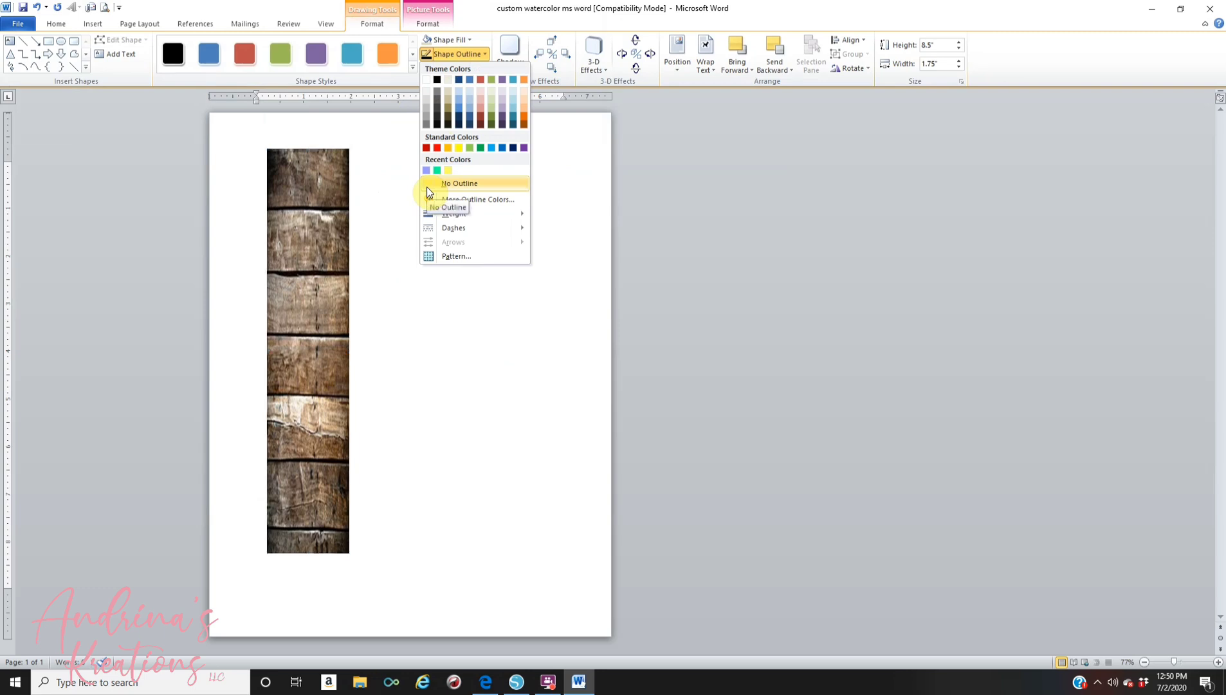
pyautogui.click(427, 186)
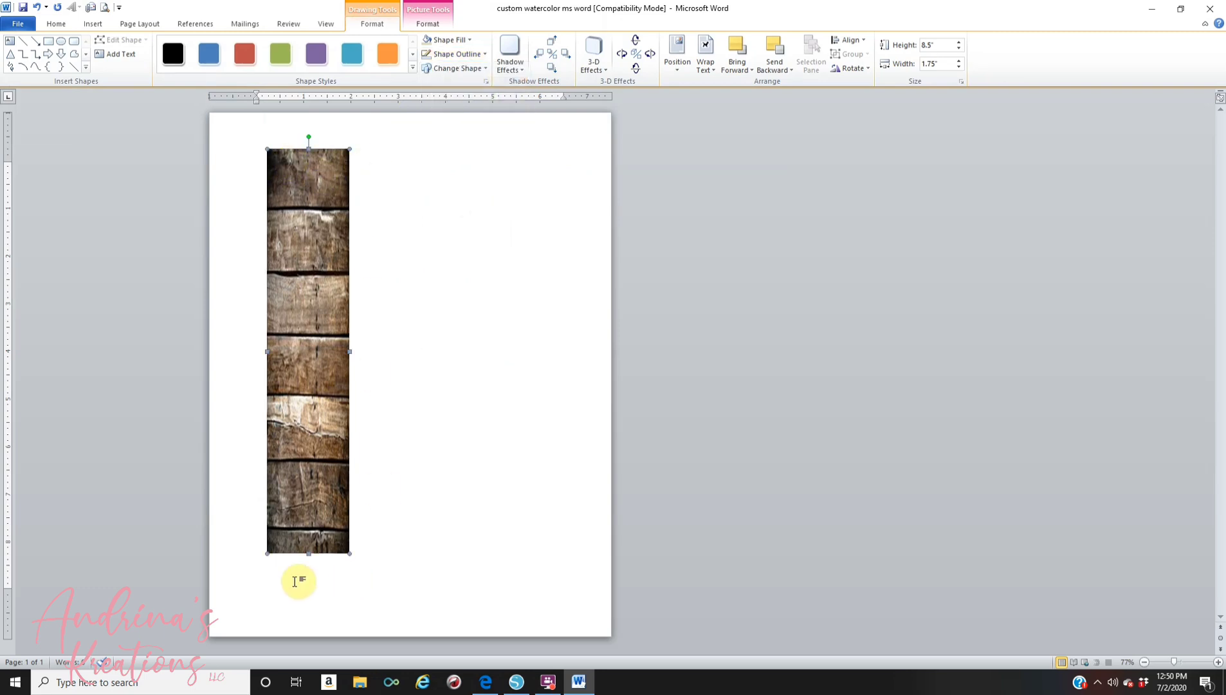
pyautogui.click(500, 283)
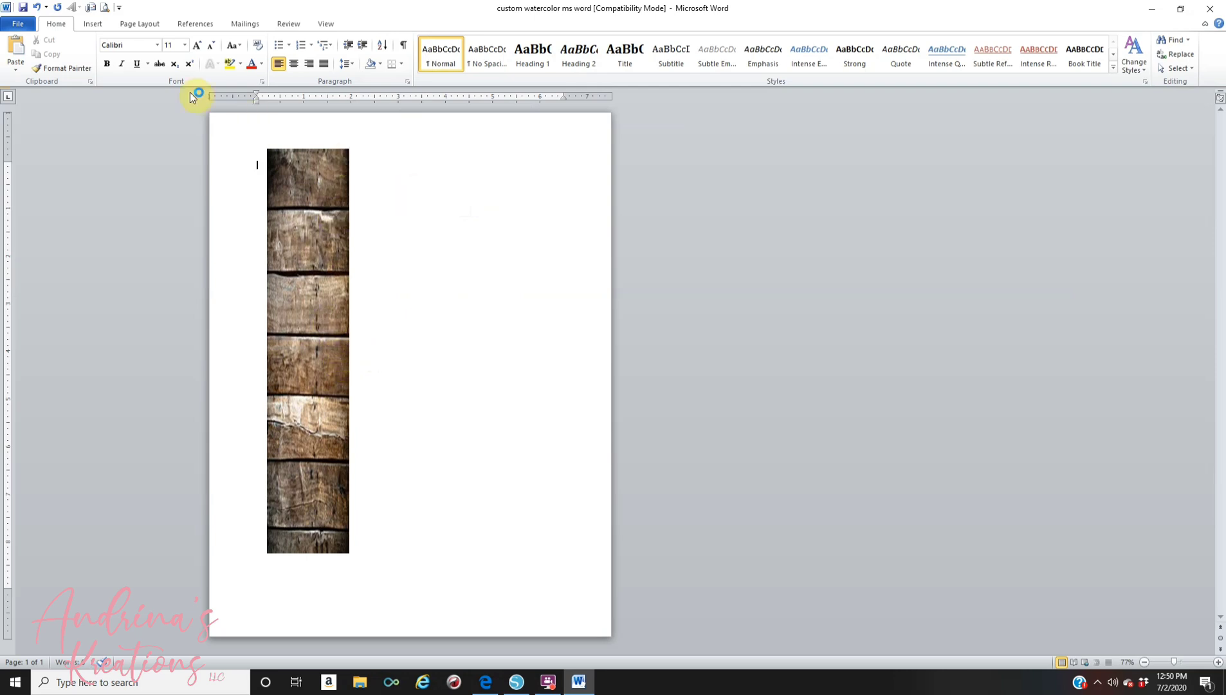
# Step: Draw a second rectangle about 1.34" wide on the page to the right of the wood-filled one
pyautogui.click(96, 24)
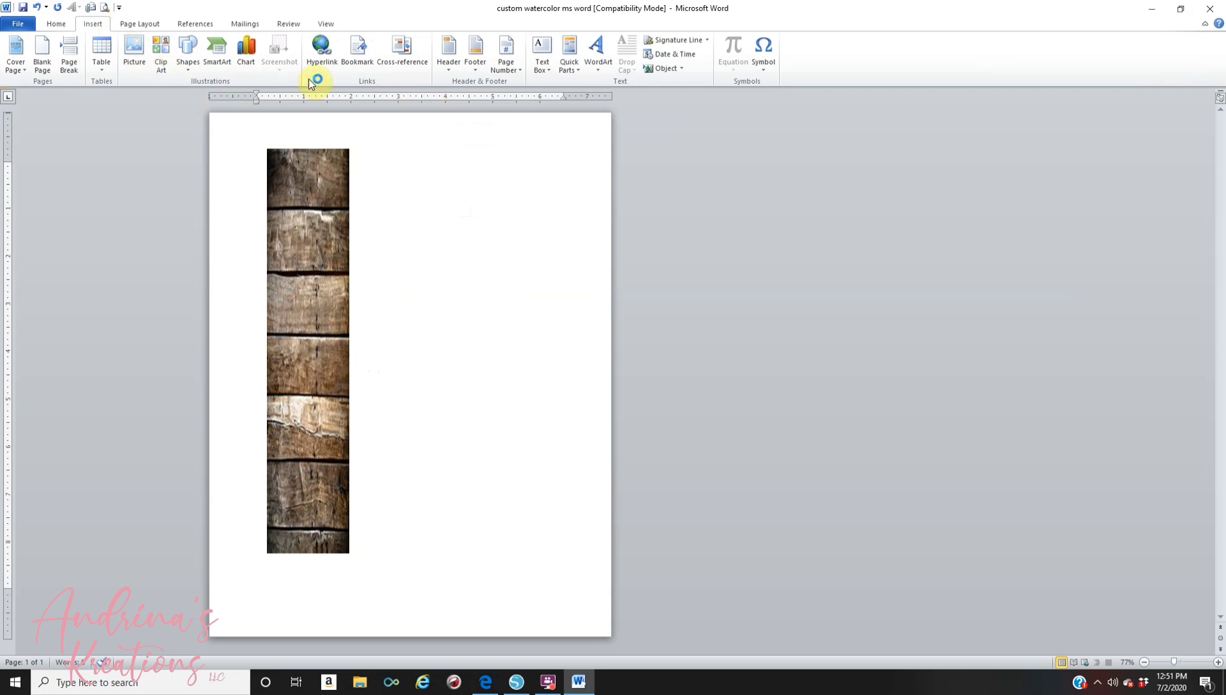
pyautogui.click(191, 58)
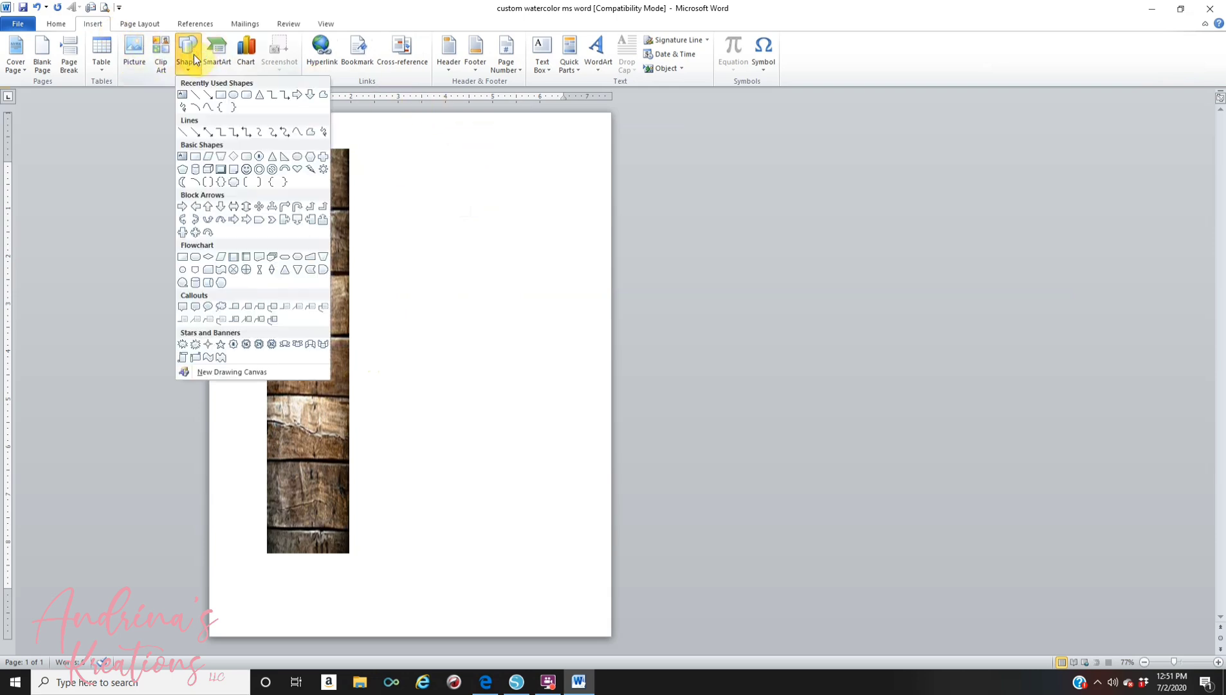
pyautogui.click(223, 97)
pyautogui.moveTo(394, 191)
pyautogui.mouseDown()
pyautogui.moveTo(446, 227)
pyautogui.moveTo(455, 280)
pyautogui.mouseUp()
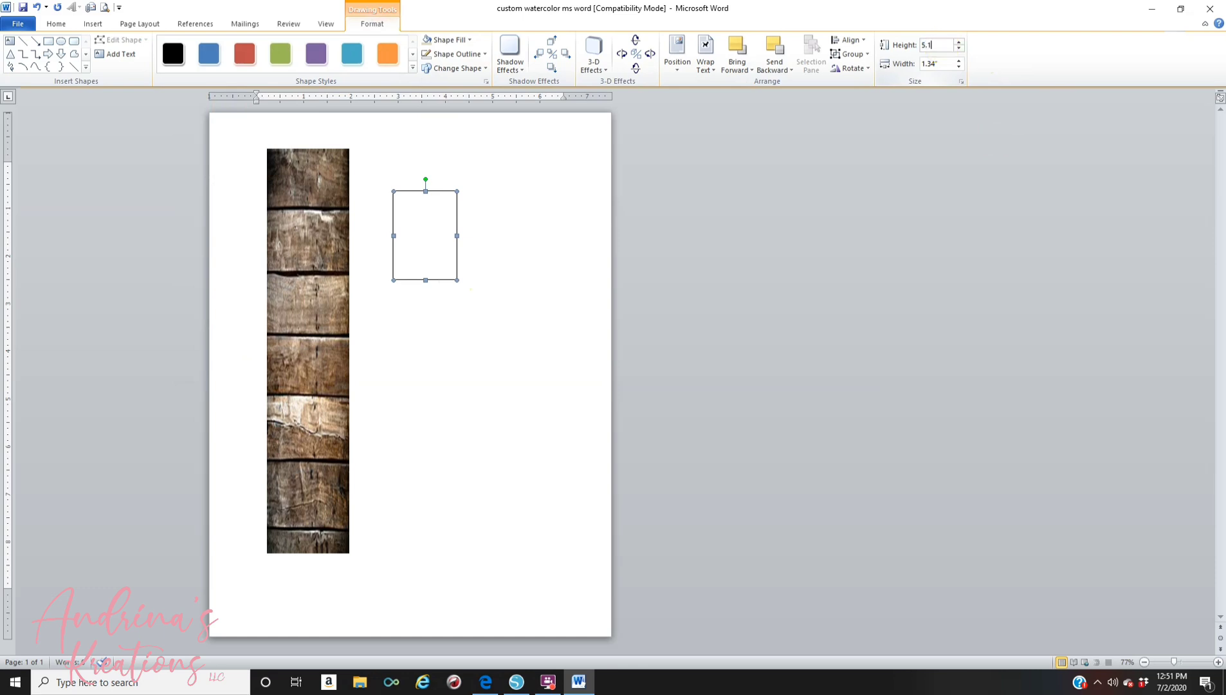
# Step: Set the second rectangle's height to 5.1" and its width to 1"
pyautogui.press('Return')
pyautogui.click(938, 63)
pyautogui.doubleClick(941, 63)
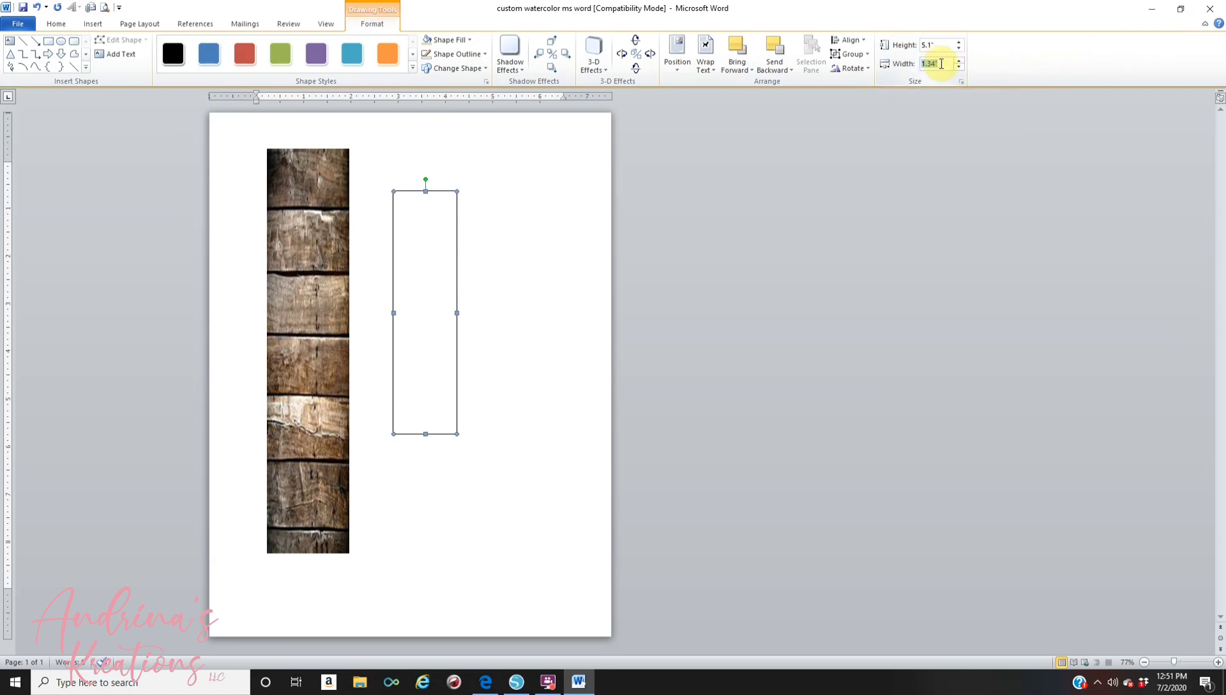
pyautogui.press('Return')
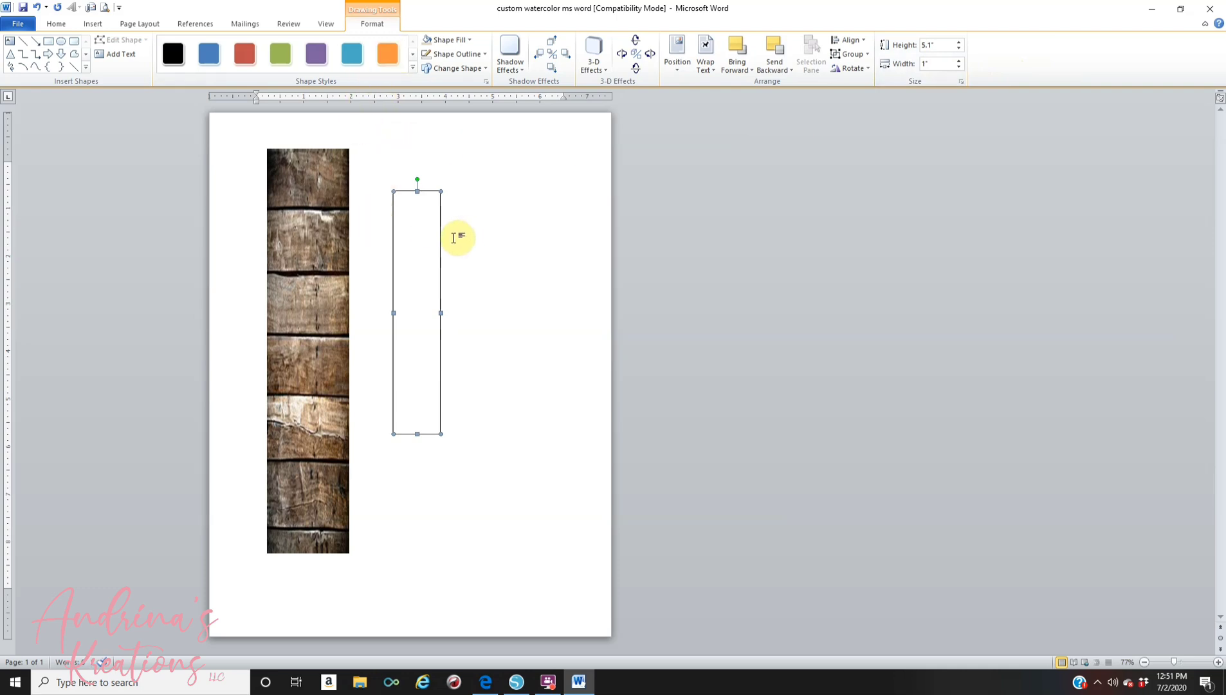
# Step: Give the 1" wide rectangle a white fill and remove its outline
pyautogui.click(438, 41)
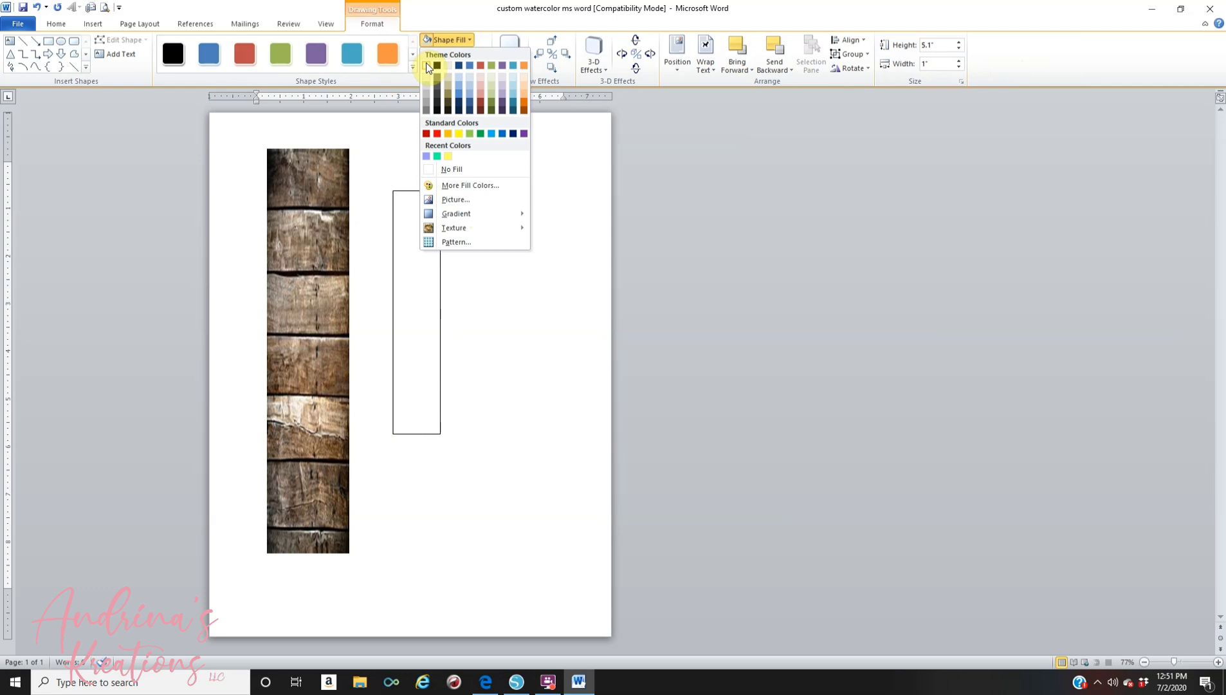
pyautogui.click(426, 65)
pyautogui.click(464, 55)
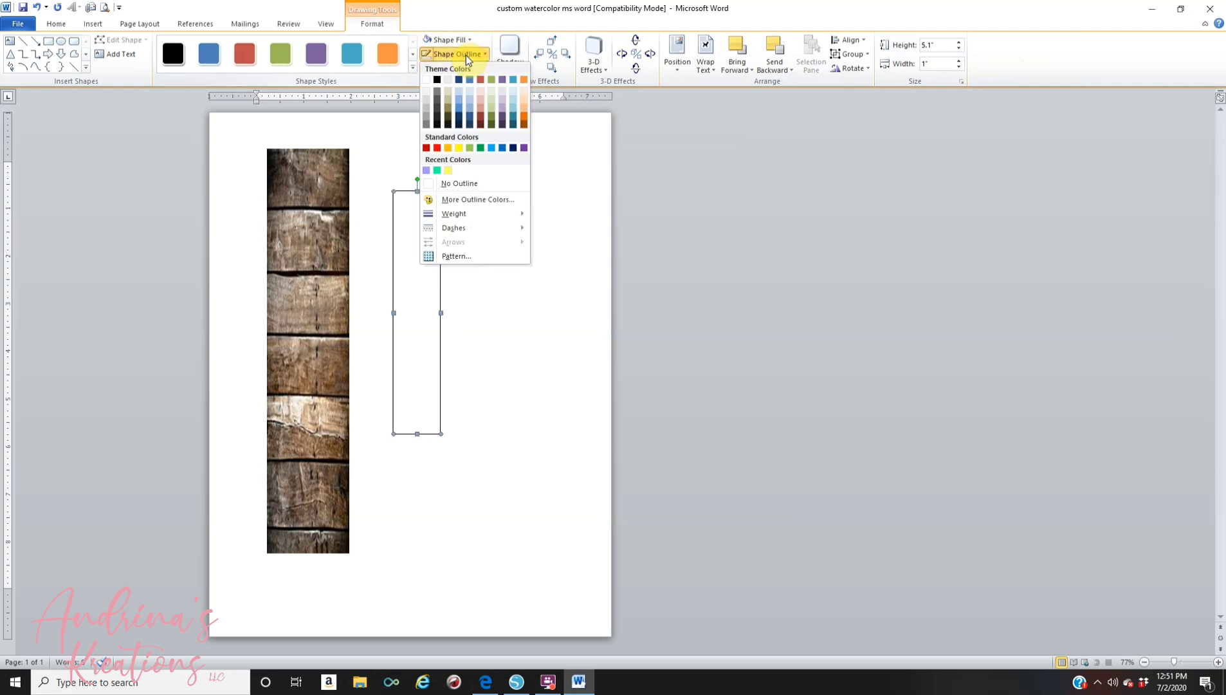
pyautogui.click(427, 183)
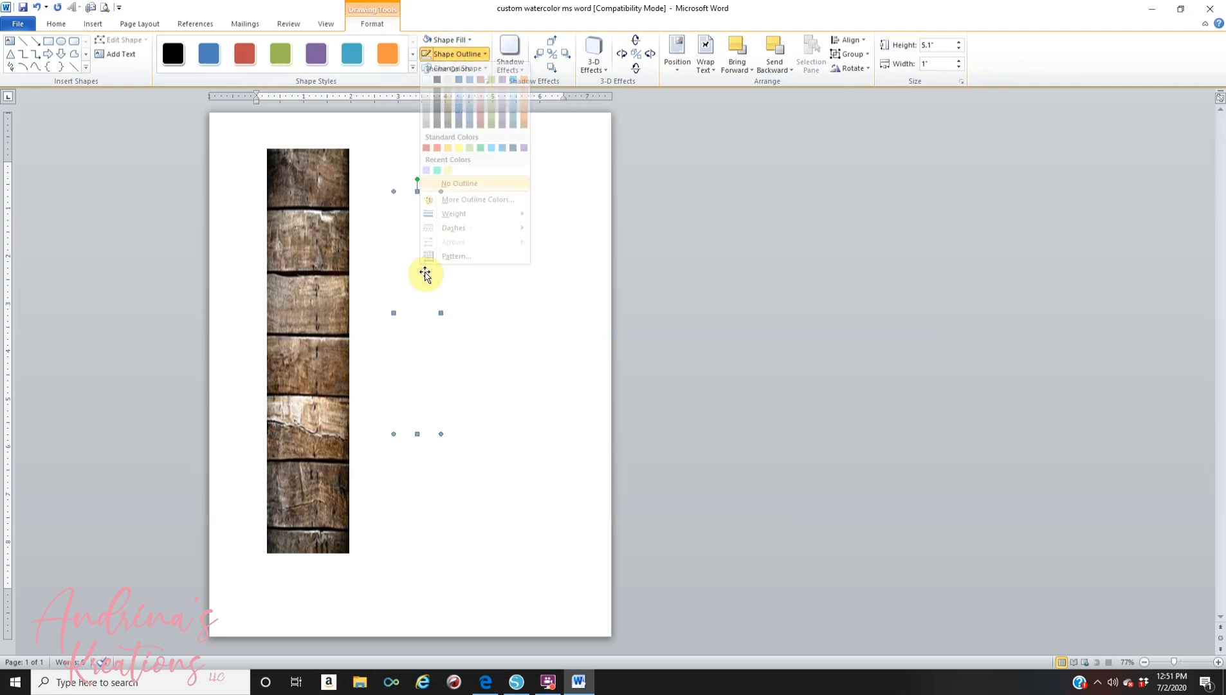
# Step: Move the white rectangle onto the wood strip, align both shapes by center and middle, and deselect them
pyautogui.moveTo(424, 282); pyautogui.dragTo(338, 303)
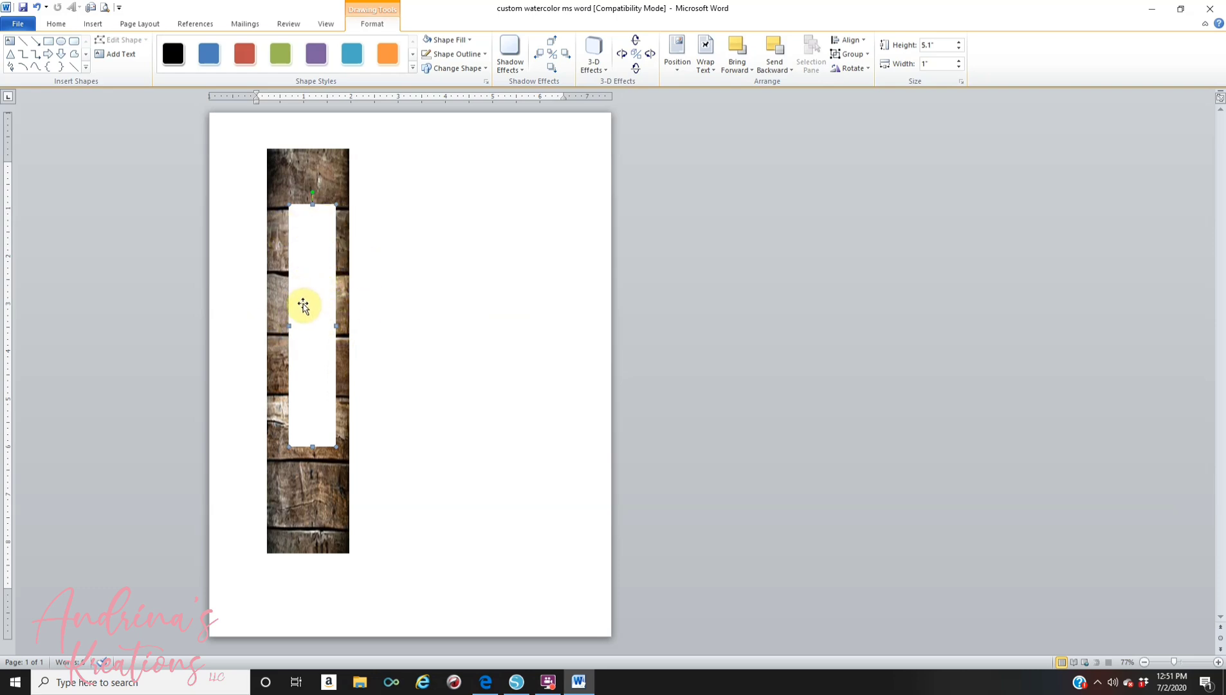
pyautogui.keyDown('shift'); pyautogui.click(323, 500); pyautogui.keyUp('shift')
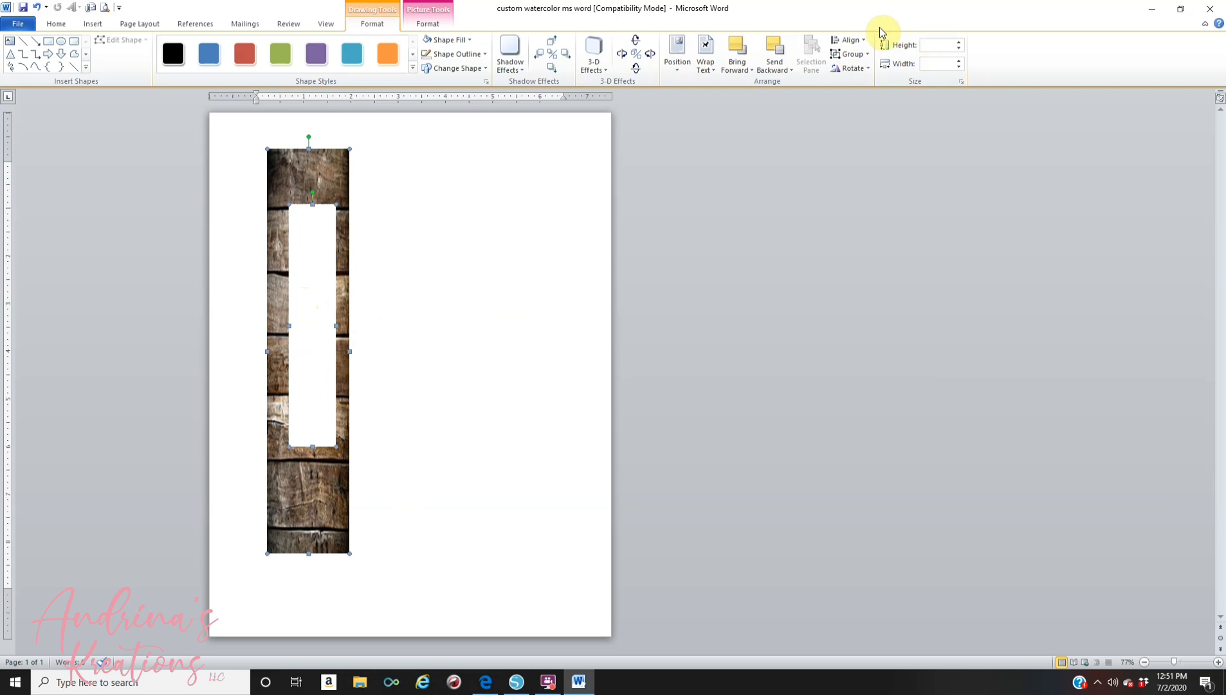
pyautogui.click(849, 41)
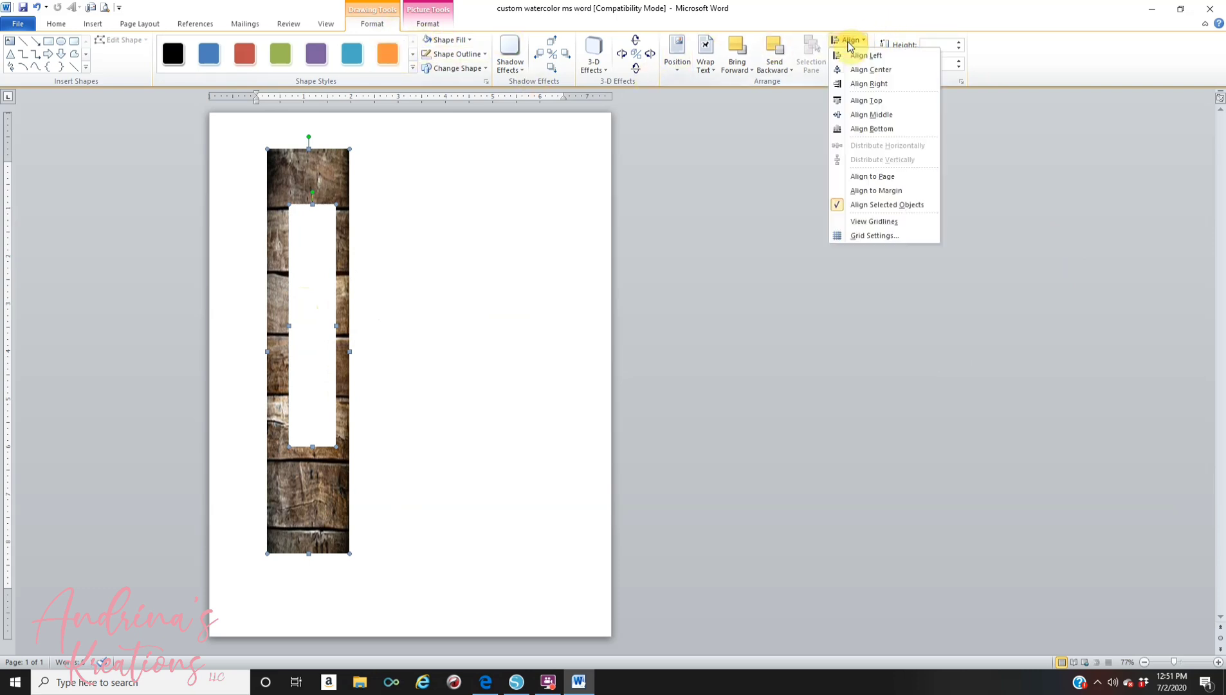
pyautogui.click(865, 69)
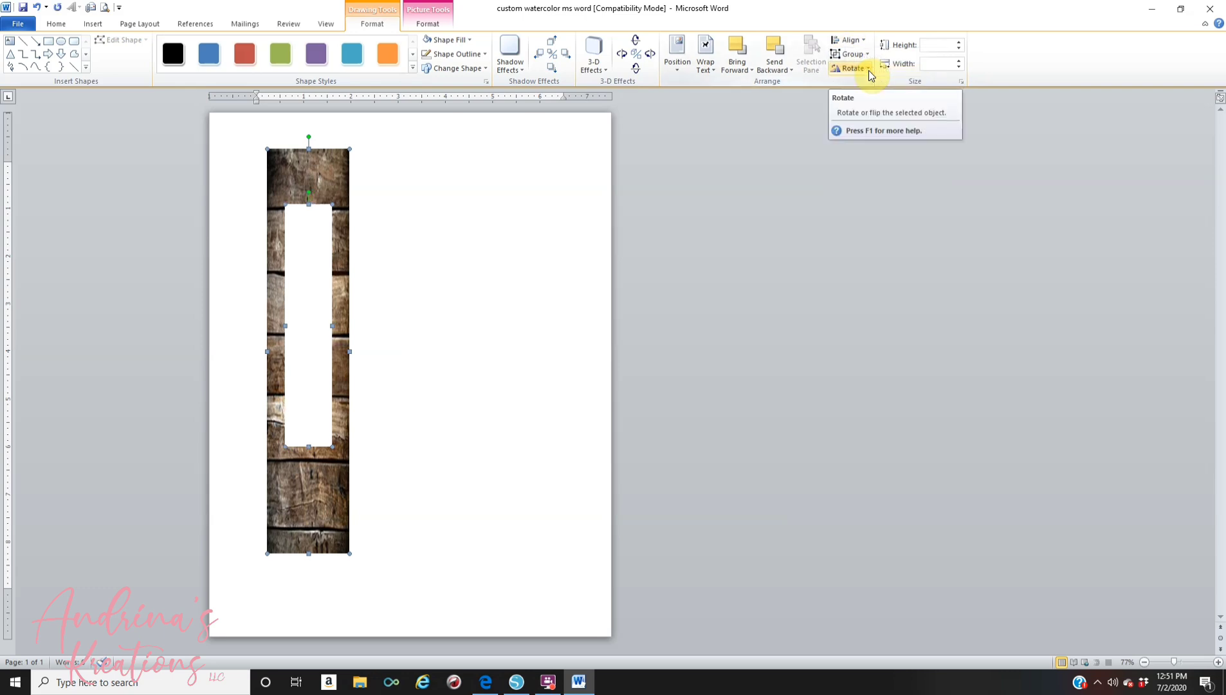
pyautogui.click(855, 42)
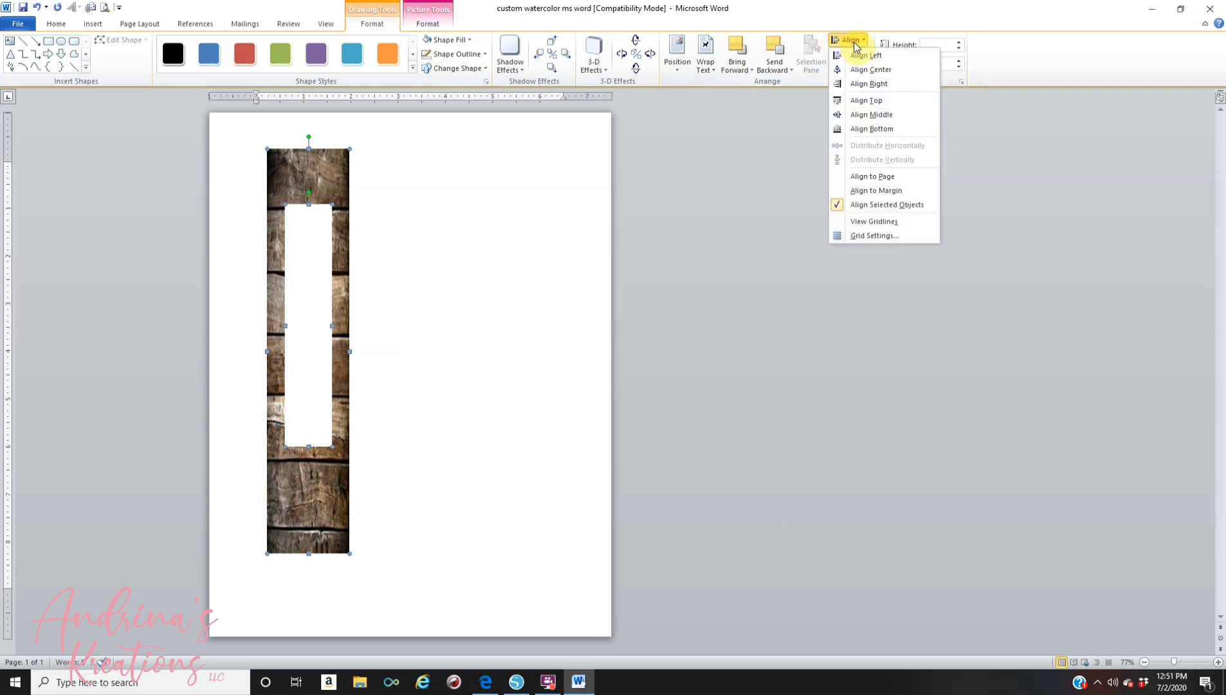
pyautogui.click(866, 115)
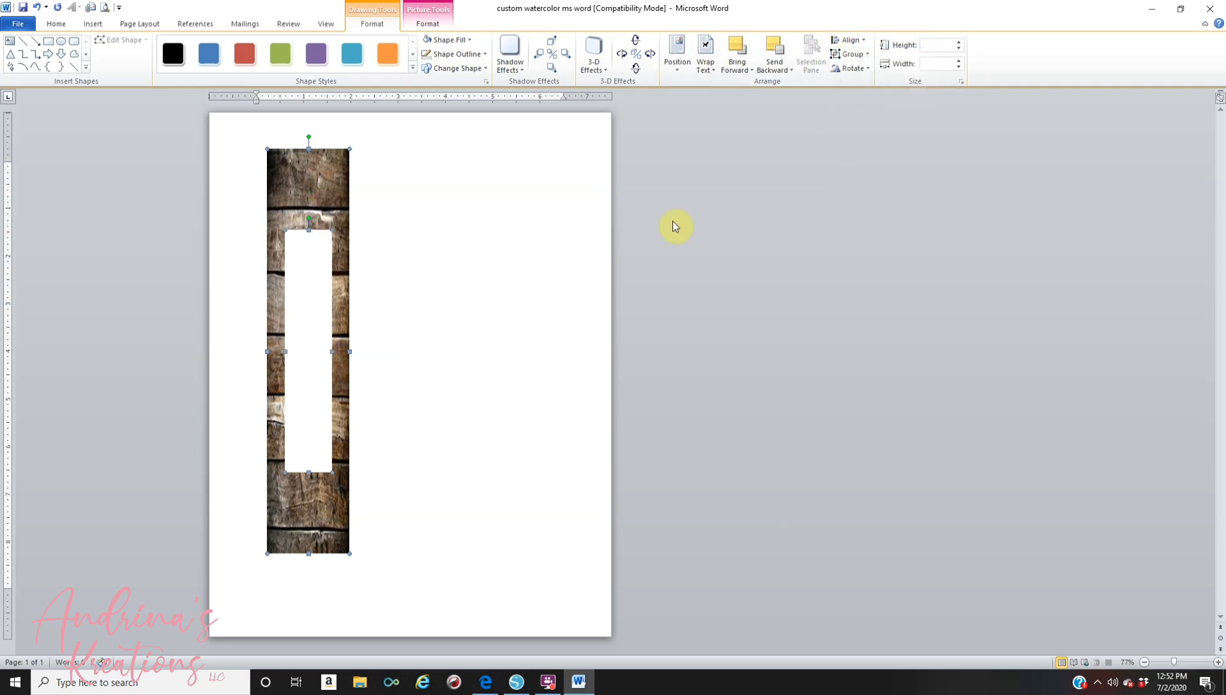
pyautogui.click(556, 270)
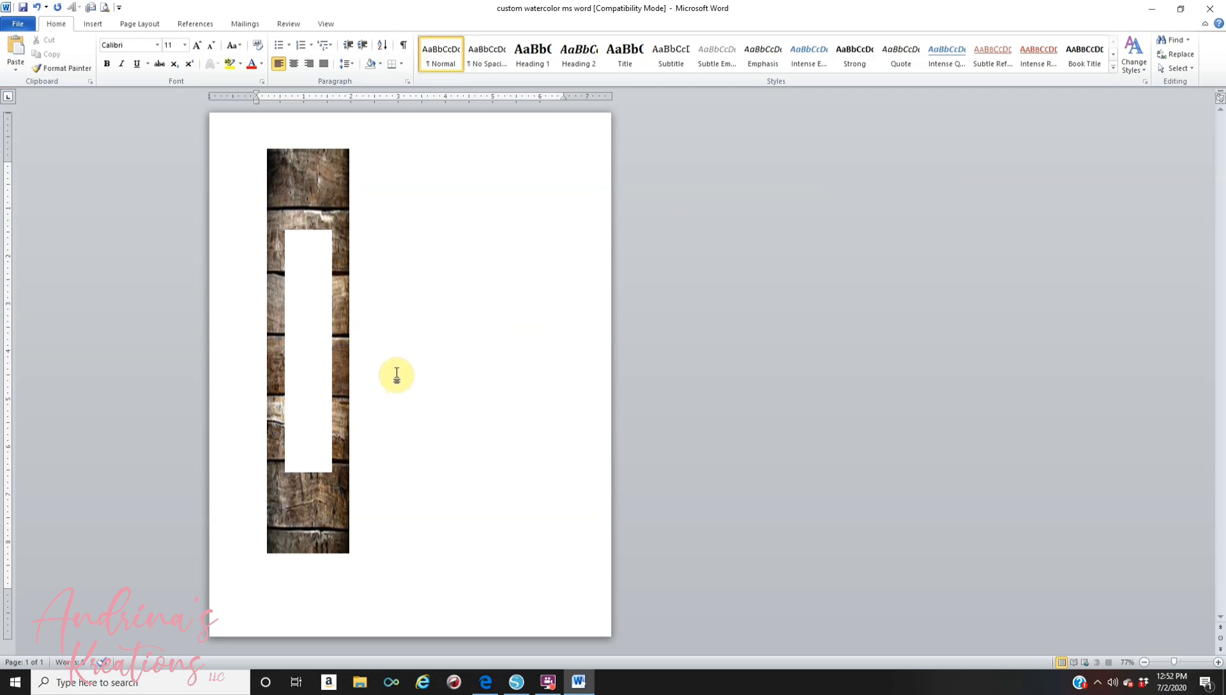
# Step: Switch to the Edge browser and view the saloon frame among the transparent western cowboy photo frame images
pyautogui.click(485, 683)
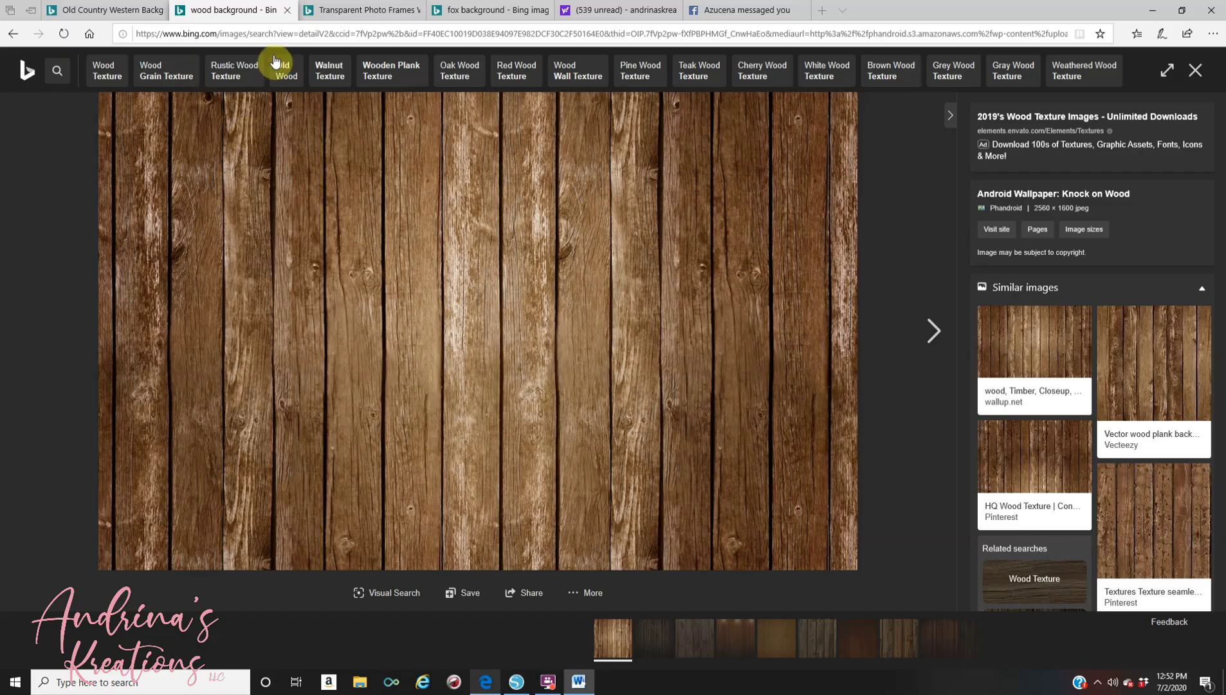
pyautogui.click(361, 8)
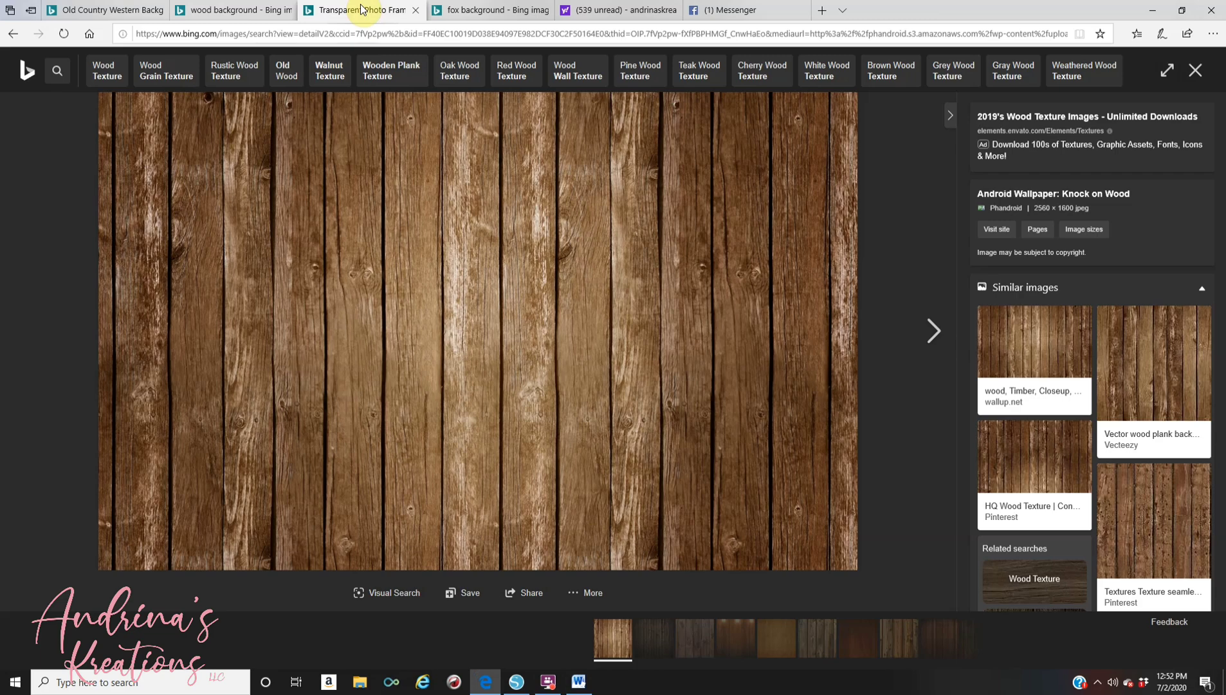
pyautogui.click(361, 8)
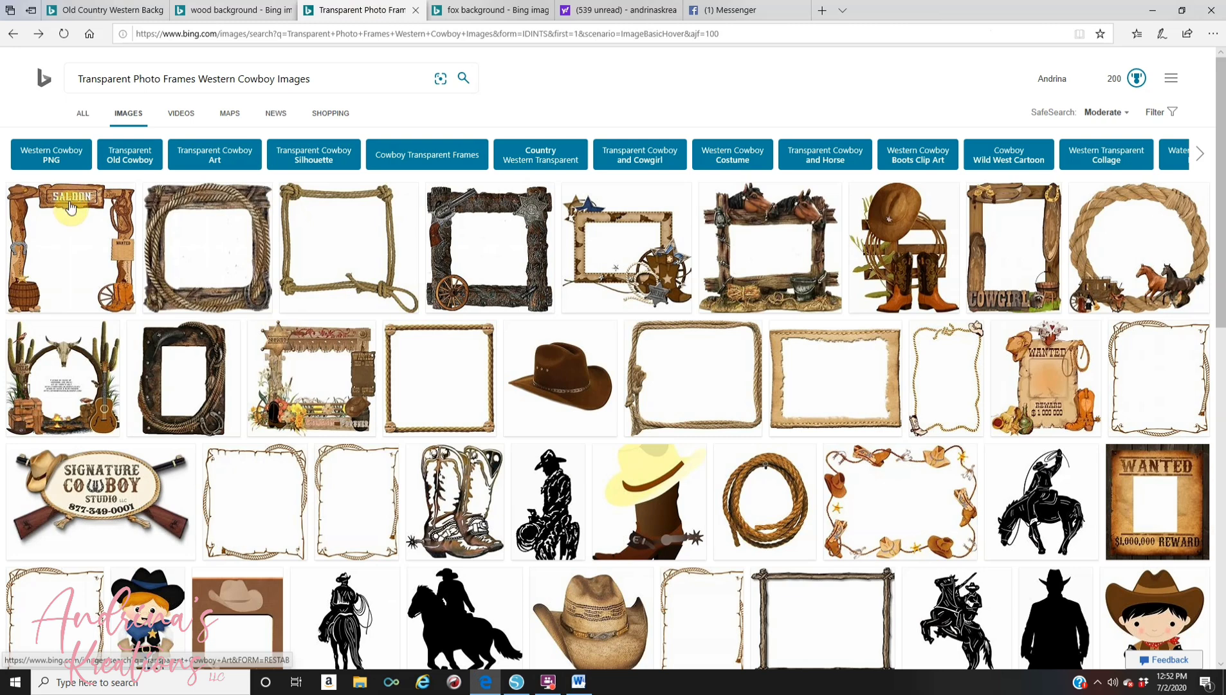
pyautogui.click(451, 301)
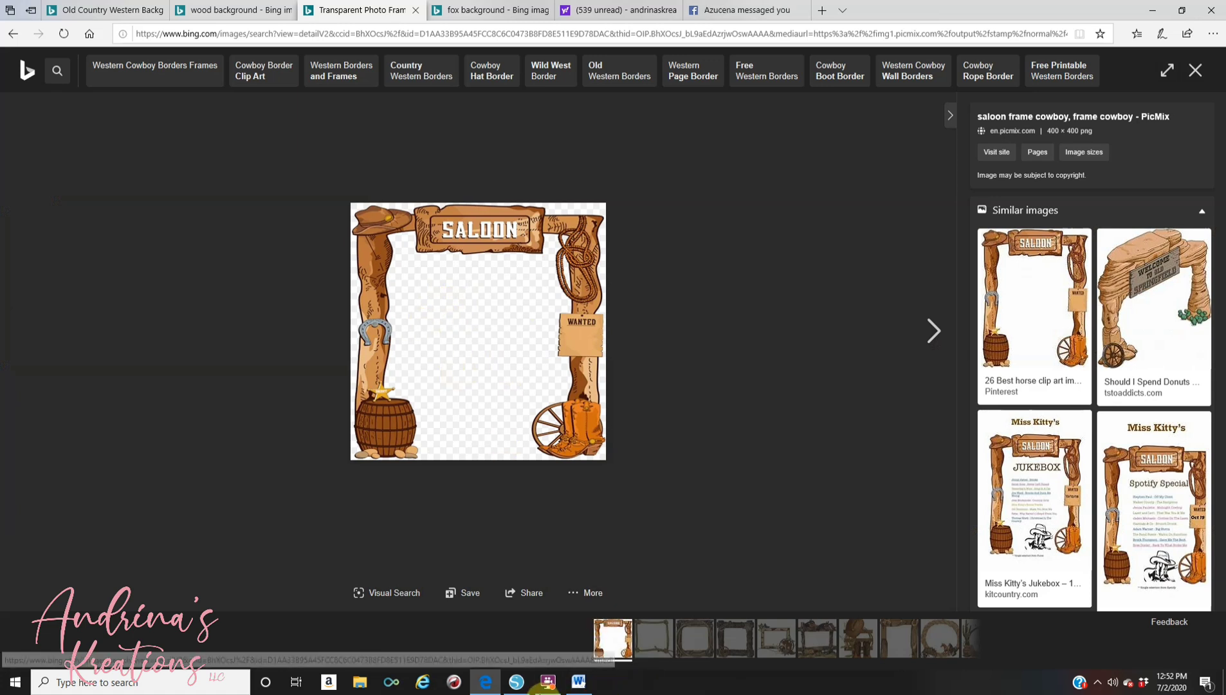
pyautogui.click(516, 685)
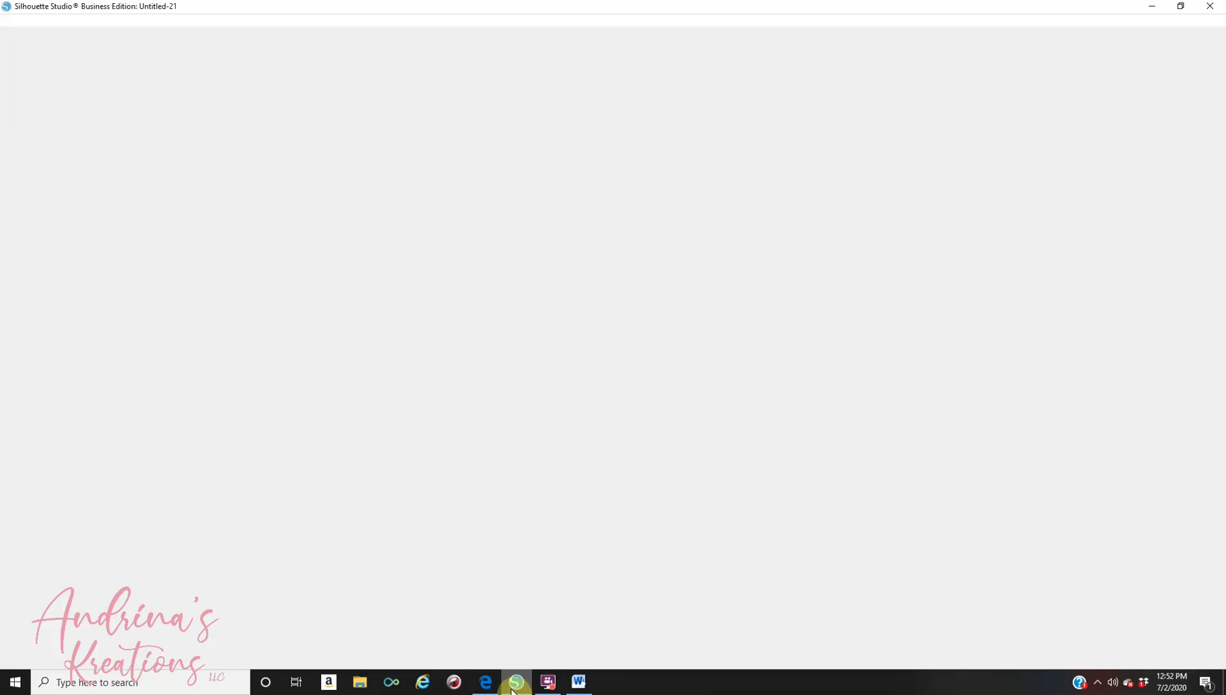
# Step: Back in Word, insert wanted-poster-template-33 from the cowboys folder in Pictures and set its text wrapping to In Front of Text
pyautogui.click(579, 683)
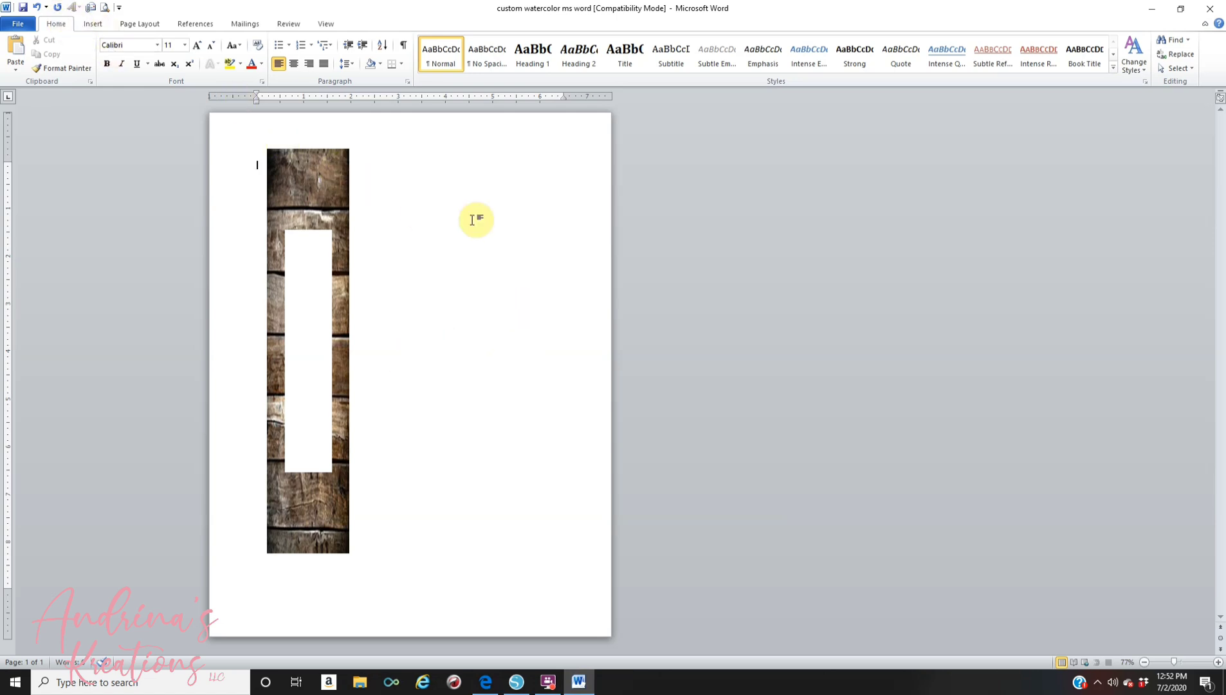
pyautogui.click(98, 25)
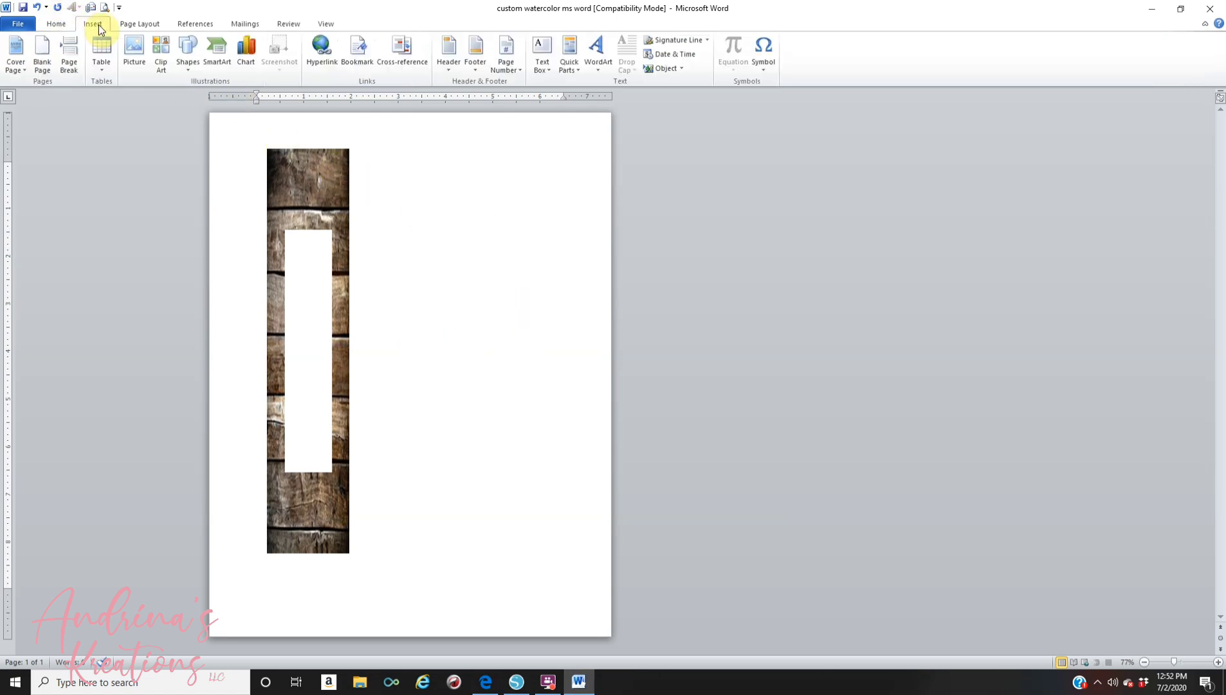
pyautogui.click(131, 58)
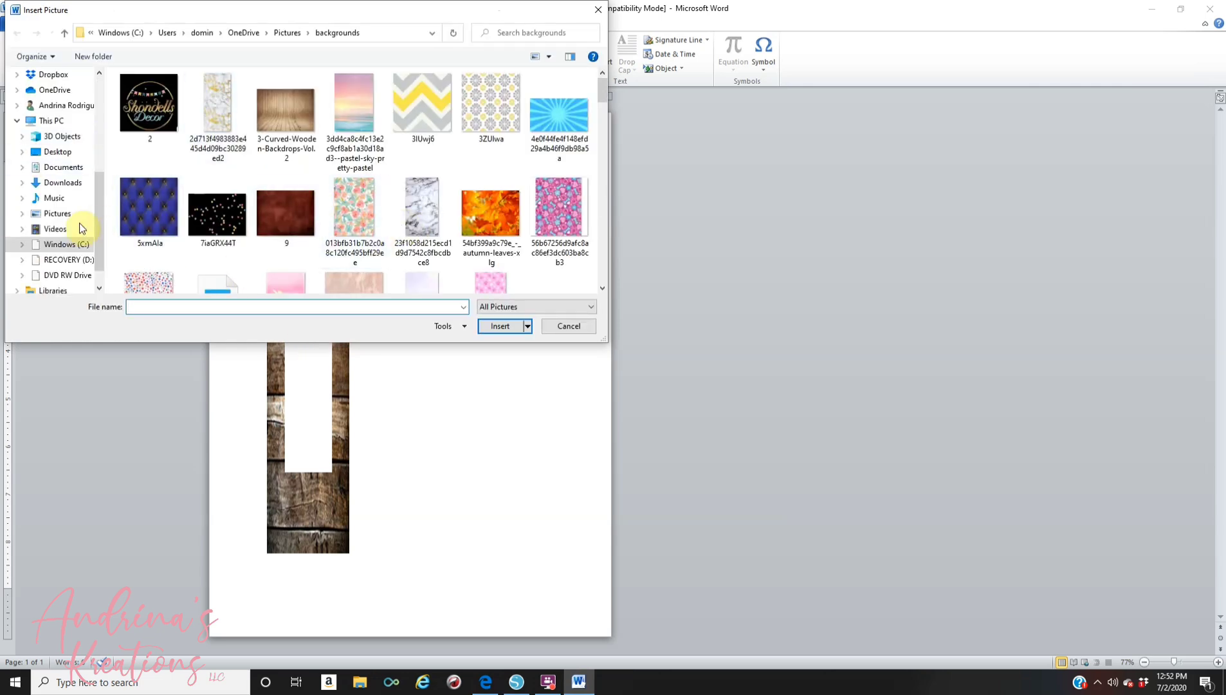
pyautogui.click(57, 219)
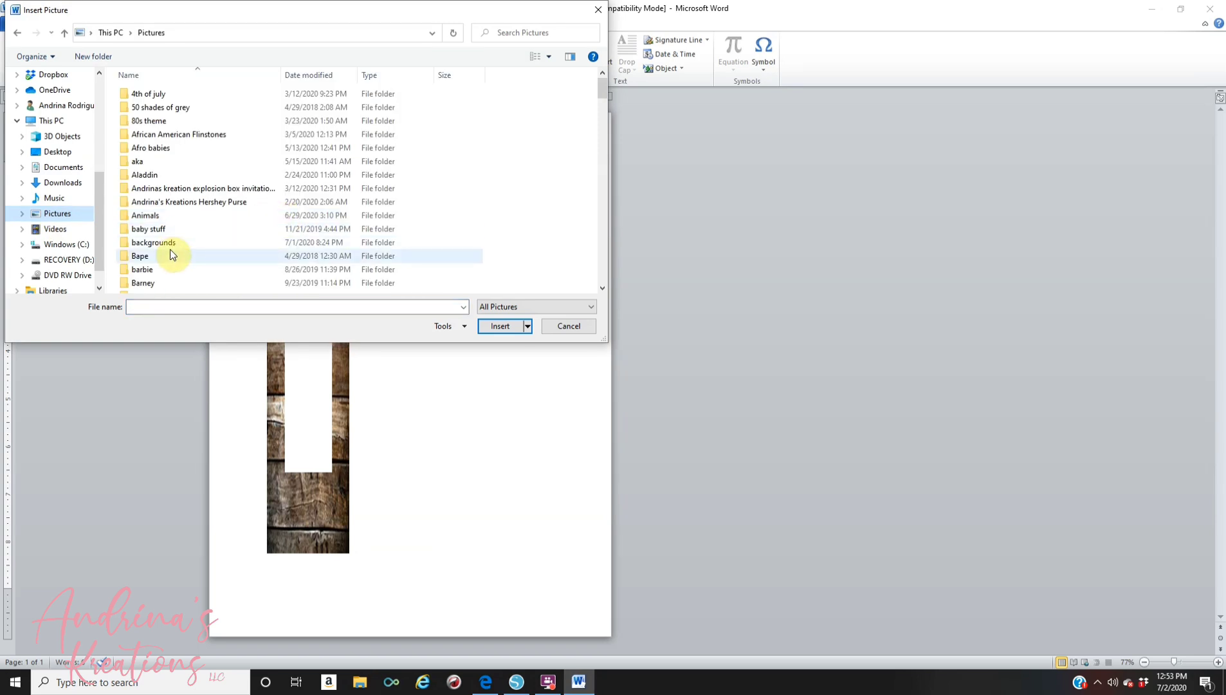
pyautogui.scroll(-7, 170, 251)
pyautogui.scroll(-3, 173, 254)
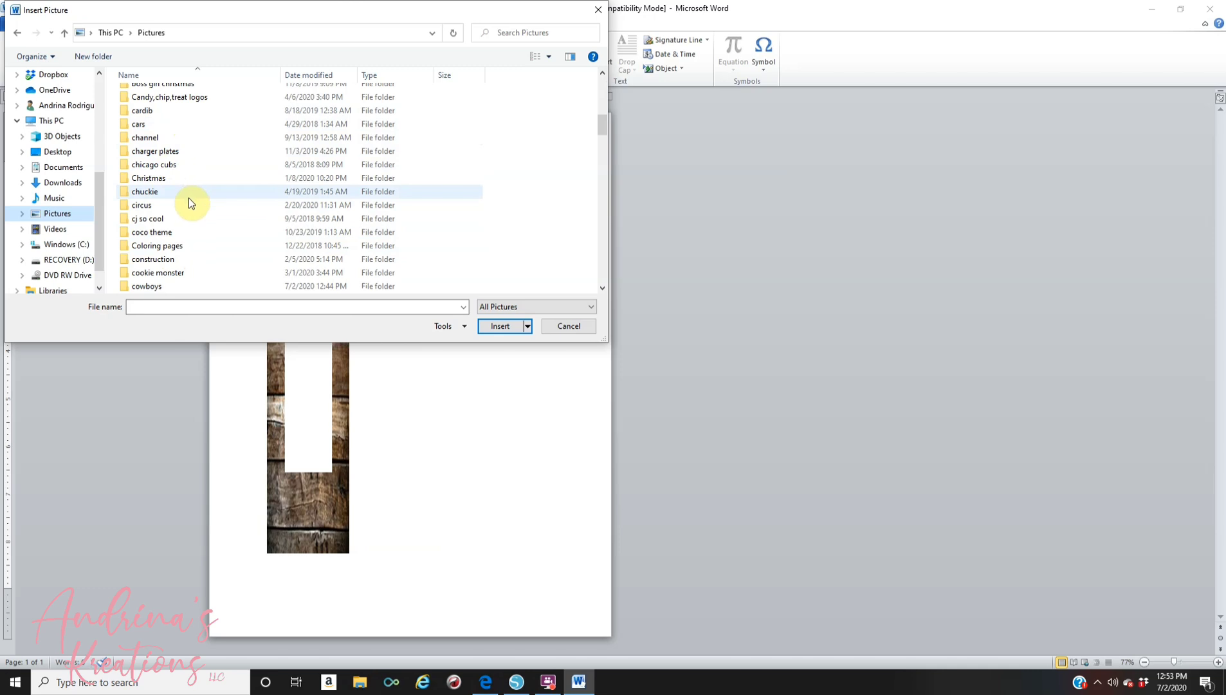
pyautogui.click(158, 289)
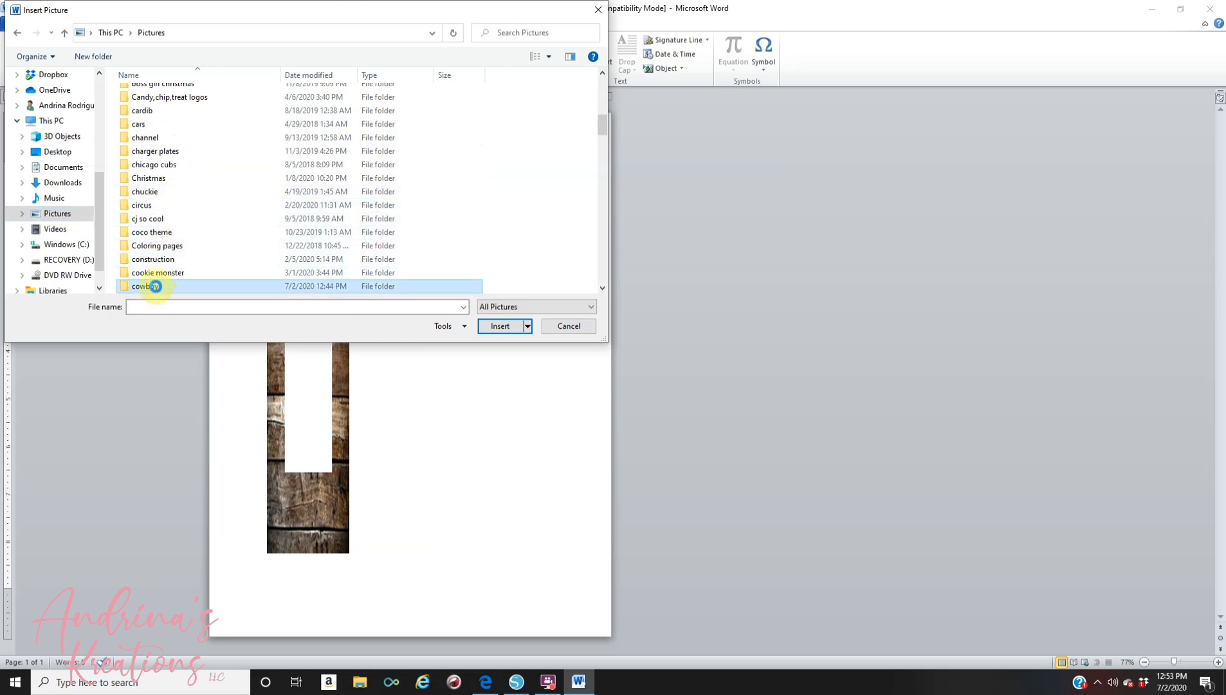
pyautogui.doubleClick(155, 287)
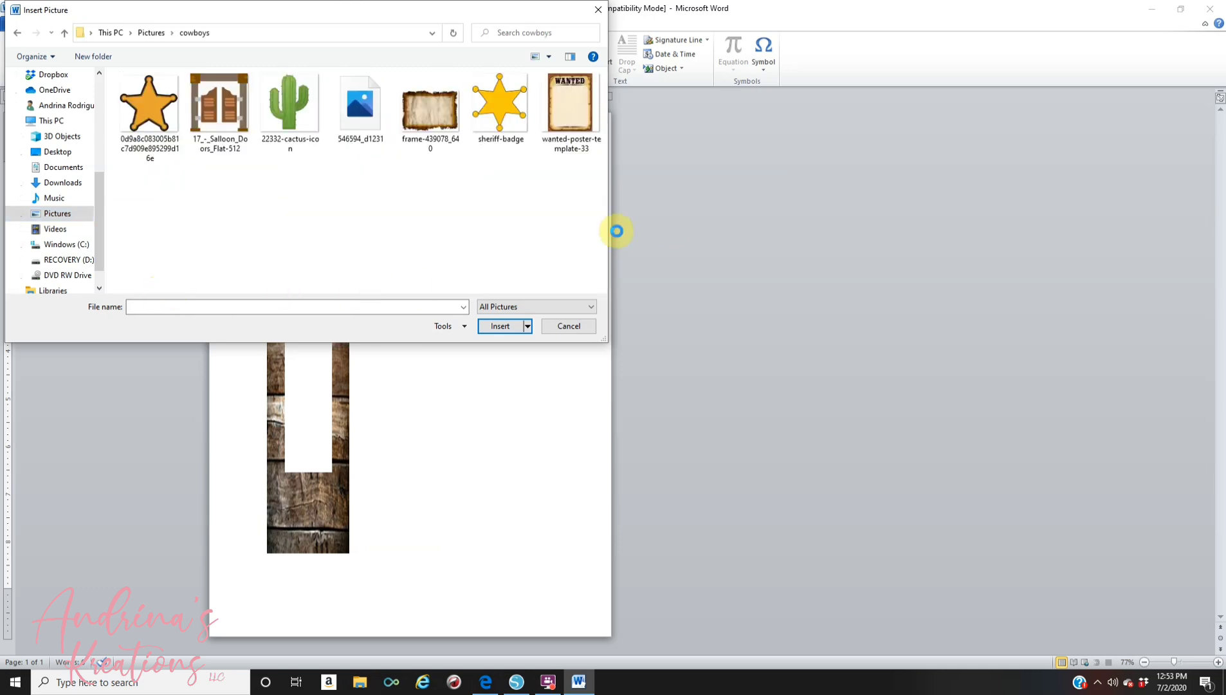
pyautogui.click(570, 110)
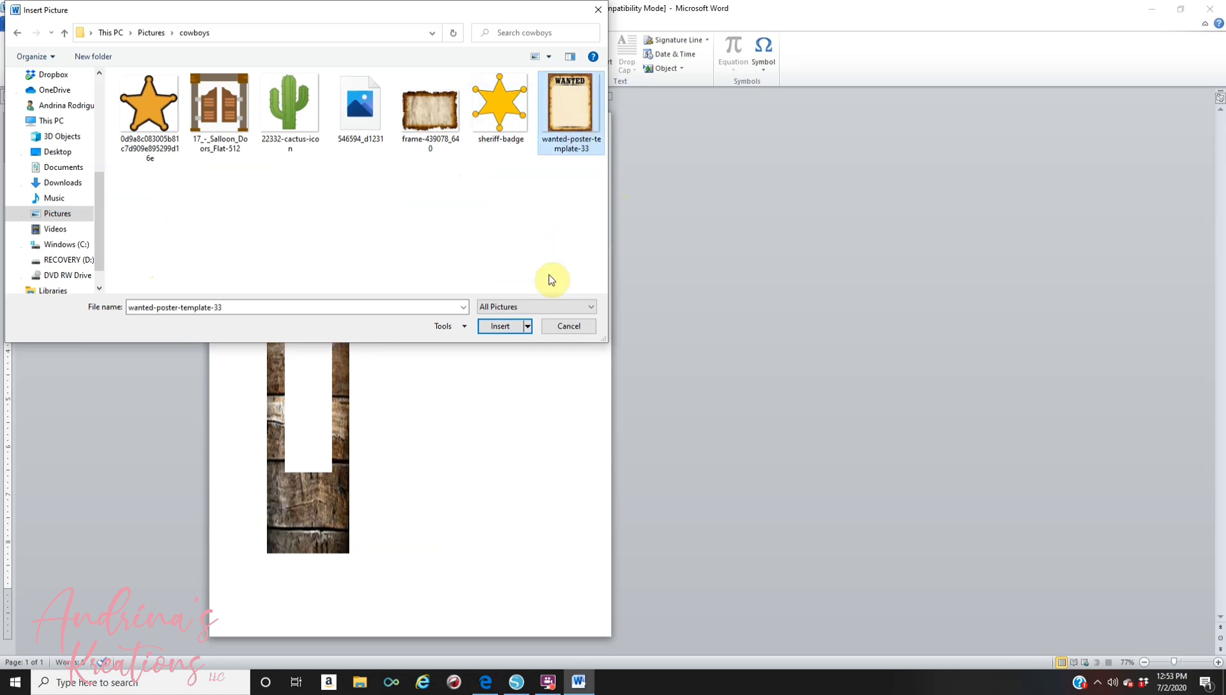
pyautogui.click(502, 326)
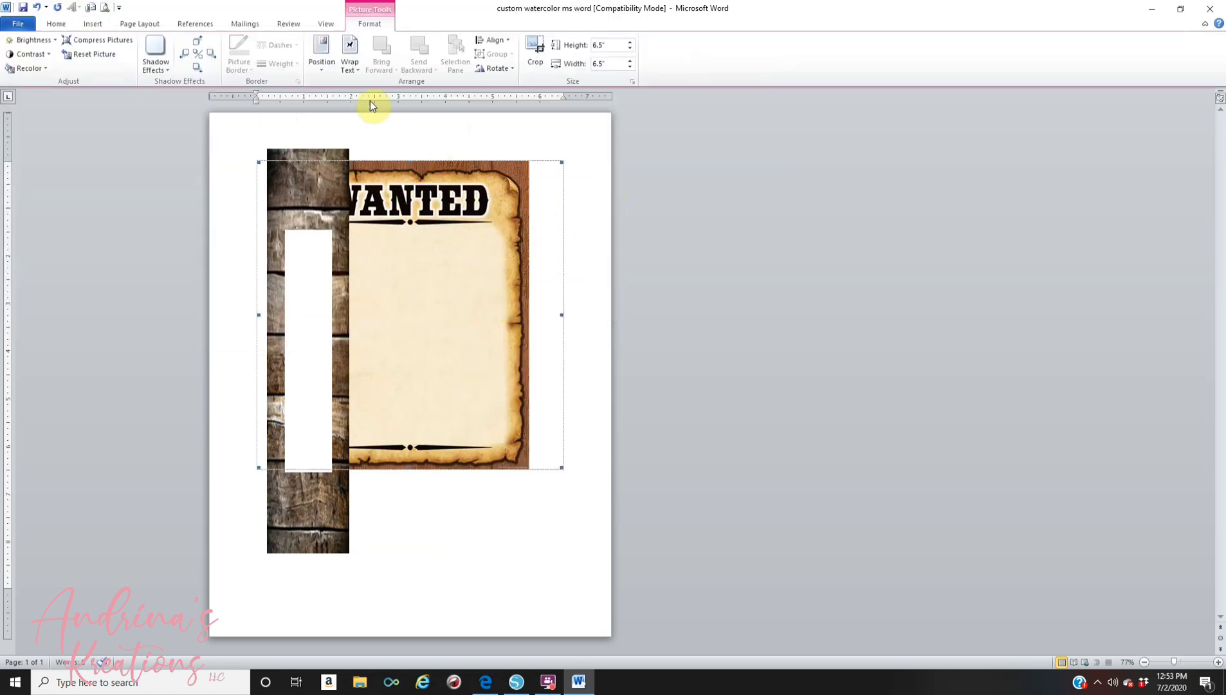
pyautogui.click(356, 58)
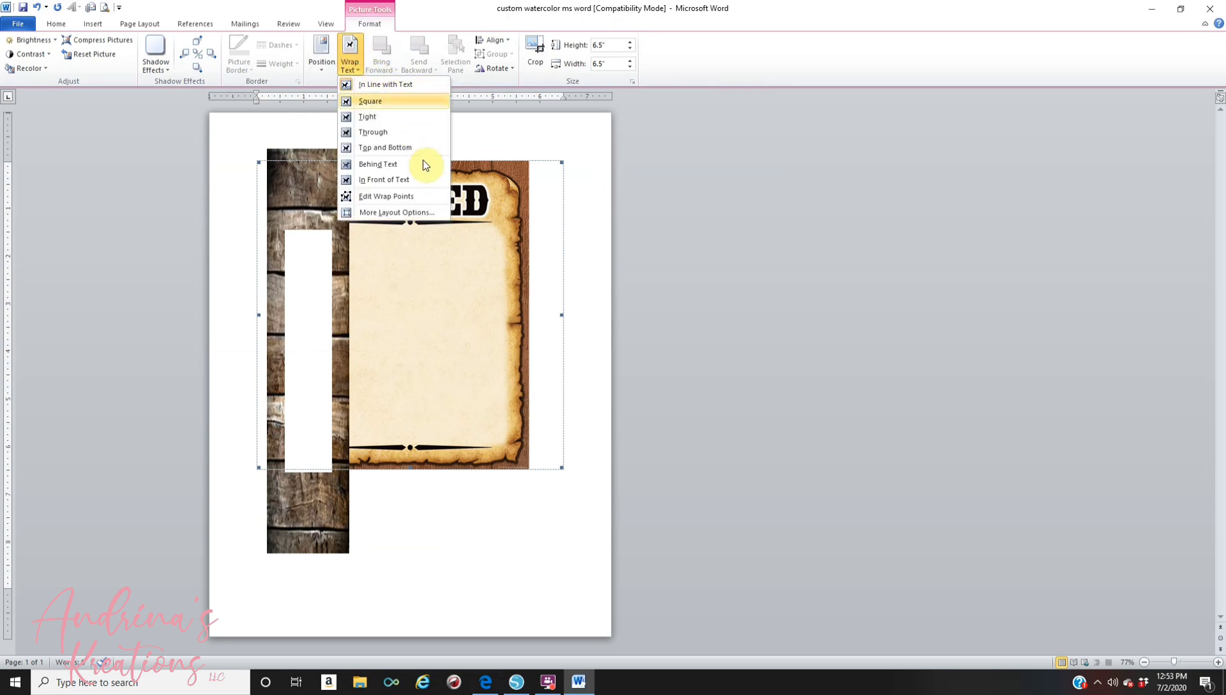
pyautogui.click(422, 183)
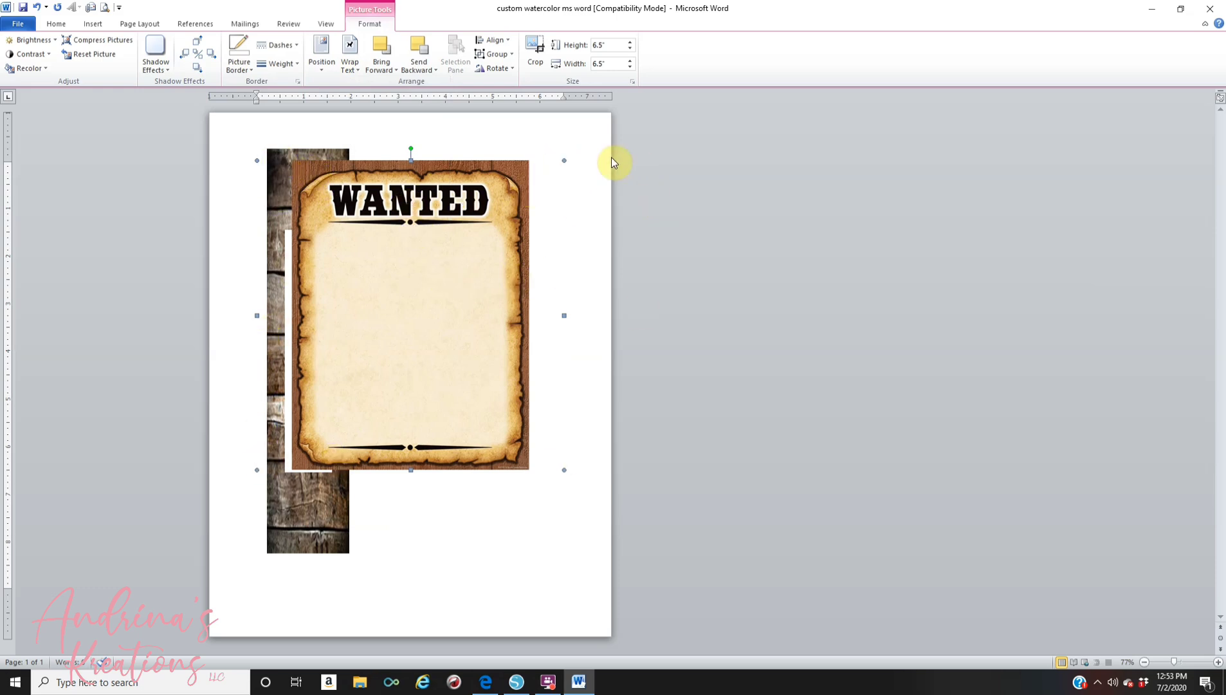
# Step: Shrink the WANTED poster to fit across the lower end of the wood strip, just below the white rectangle, and deselect it
pyautogui.moveTo(562, 163)
pyautogui.mouseDown()
pyautogui.moveTo(528, 189)
pyautogui.moveTo(386, 402)
pyautogui.moveTo(323, 471)
pyautogui.moveTo(327, 492)
pyautogui.mouseUp()
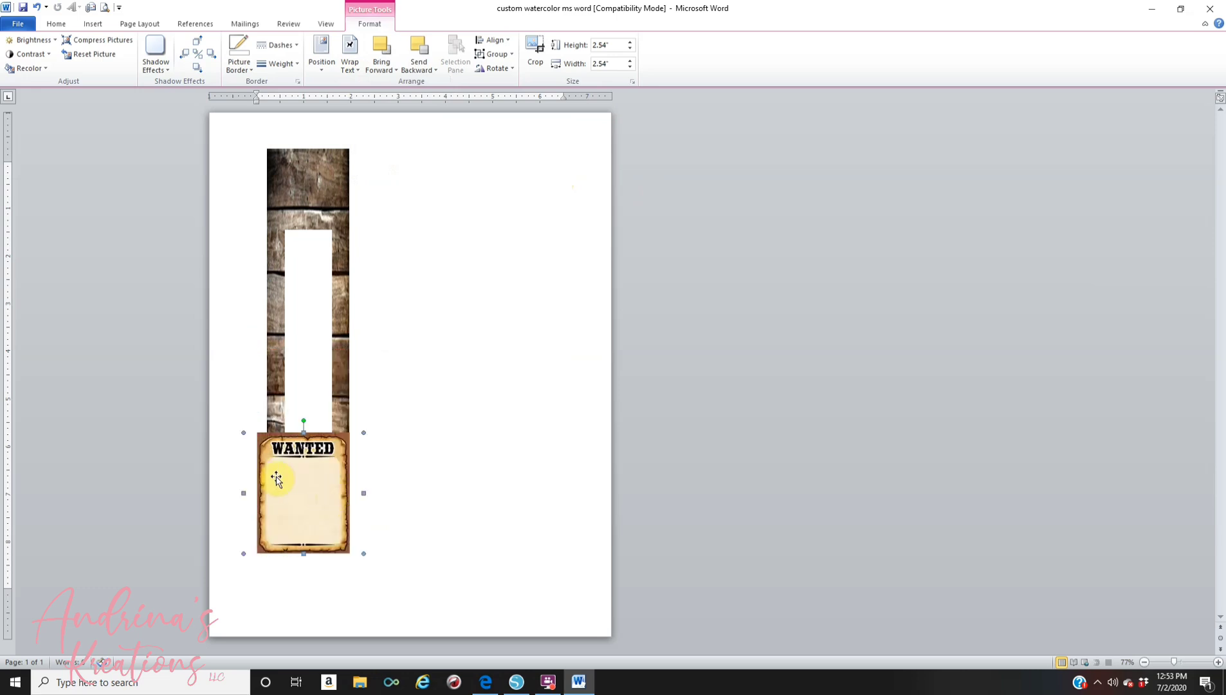
pyautogui.moveTo(243, 433); pyautogui.dragTo(268, 457)
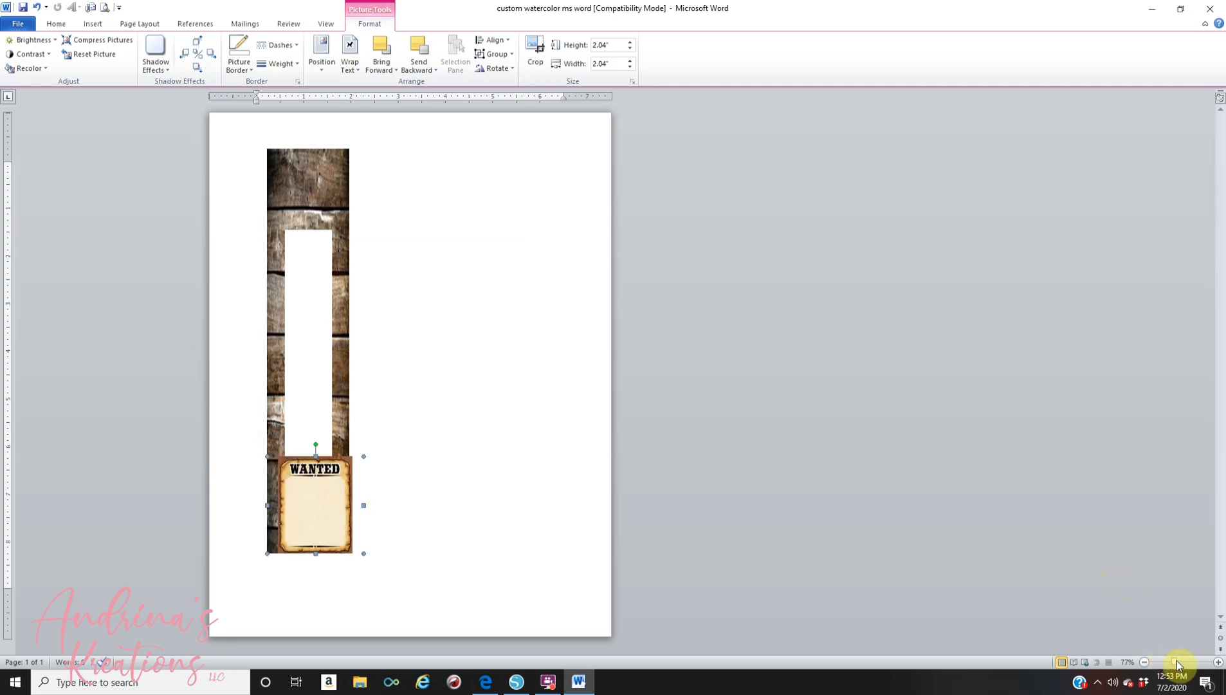
pyautogui.moveTo(1174, 661); pyautogui.dragTo(1188, 661)
pyautogui.moveTo(368, 196); pyautogui.dragTo(367, 240)
pyautogui.moveTo(250, 335); pyautogui.dragTo(244, 336)
pyautogui.moveTo(485, 335); pyautogui.dragTo(492, 336)
pyautogui.click(665, 421)
# Step: Insert the 22332-cactus-icon picture from the cowboys folder and set its text wrapping to In Front of Text
pyautogui.click(95, 25)
pyautogui.click(133, 50)
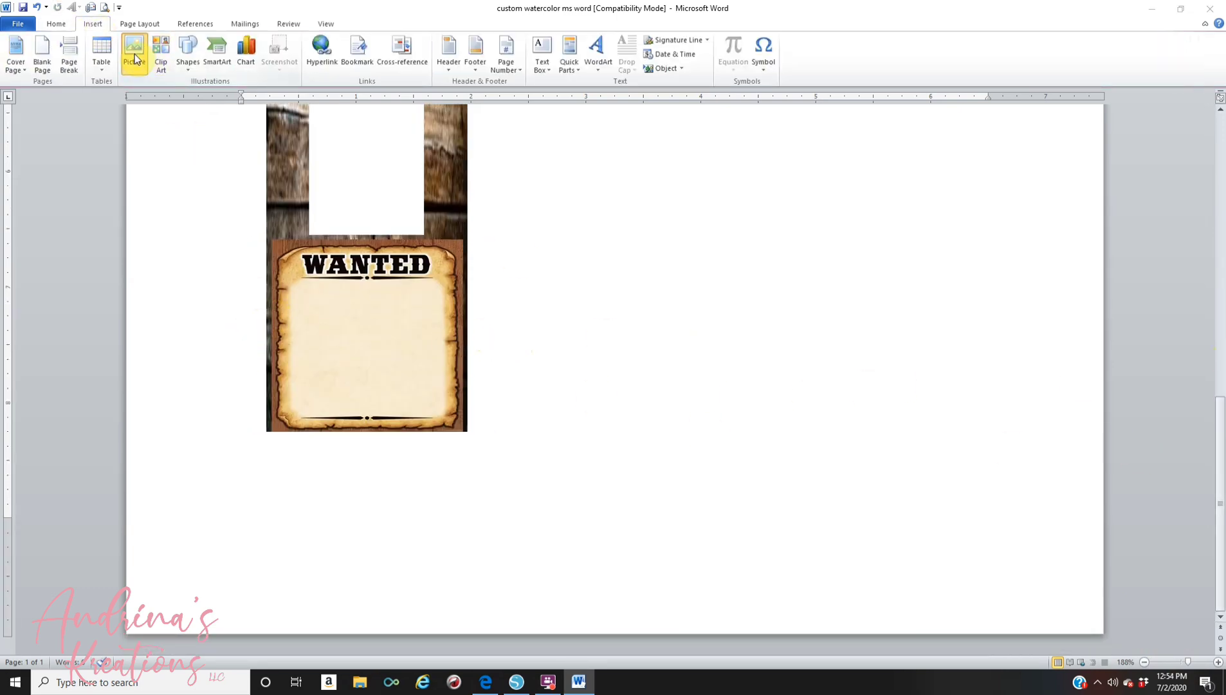
pyautogui.click(290, 110)
pyautogui.click(508, 324)
pyautogui.click(350, 55)
pyautogui.click(388, 180)
# Step: Shrink the cactus, place it over the lower-right corner of the WANTED poster, and deselect it
pyautogui.moveTo(321, 317); pyautogui.dragTo(420, 506)
pyautogui.scroll(-5, 420, 506)
pyautogui.scroll(-5, 427, 453)
pyautogui.moveTo(423, 208); pyautogui.dragTo(427, 453)
pyautogui.moveTo(498, 252); pyautogui.dragTo(429, 341)
pyautogui.moveTo(404, 382); pyautogui.dragTo(440, 412)
pyautogui.moveTo(383, 359); pyautogui.dragTo(436, 396)
pyautogui.click(603, 386)
pyautogui.scroll(-8, 388, 268)
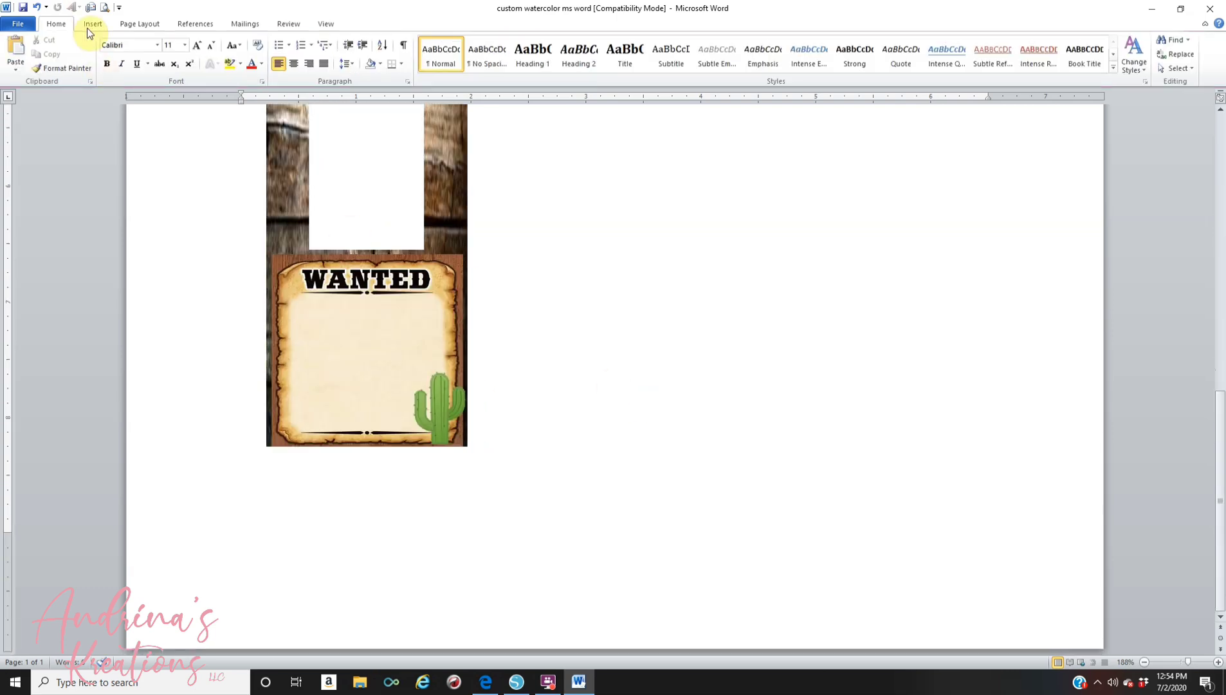
# Step: Insert the picture of the cowboy boy leading a brown horse from the Pictures folders and set its wrapping to In Front of Text
pyautogui.click(93, 24)
pyautogui.click(132, 51)
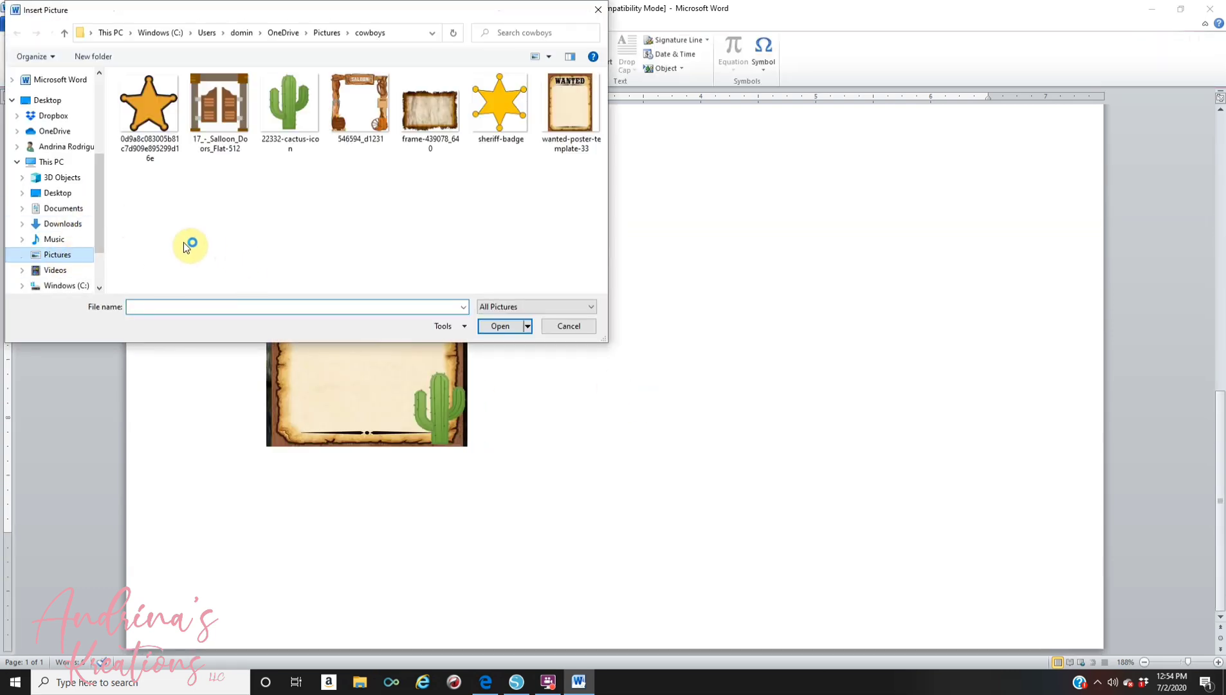
pyautogui.hotkey('alt', 'Up')
pyautogui.scroll(-15, 219, 254)
pyautogui.scroll(-2, 169, 247)
pyautogui.doubleClick(172, 249)
pyautogui.doubleClick(355, 115)
pyautogui.doubleClick(150, 128)
pyautogui.click(290, 119)
pyautogui.click(508, 326)
pyautogui.click(350, 63)
pyautogui.click(386, 180)
pyautogui.click(653, 365)
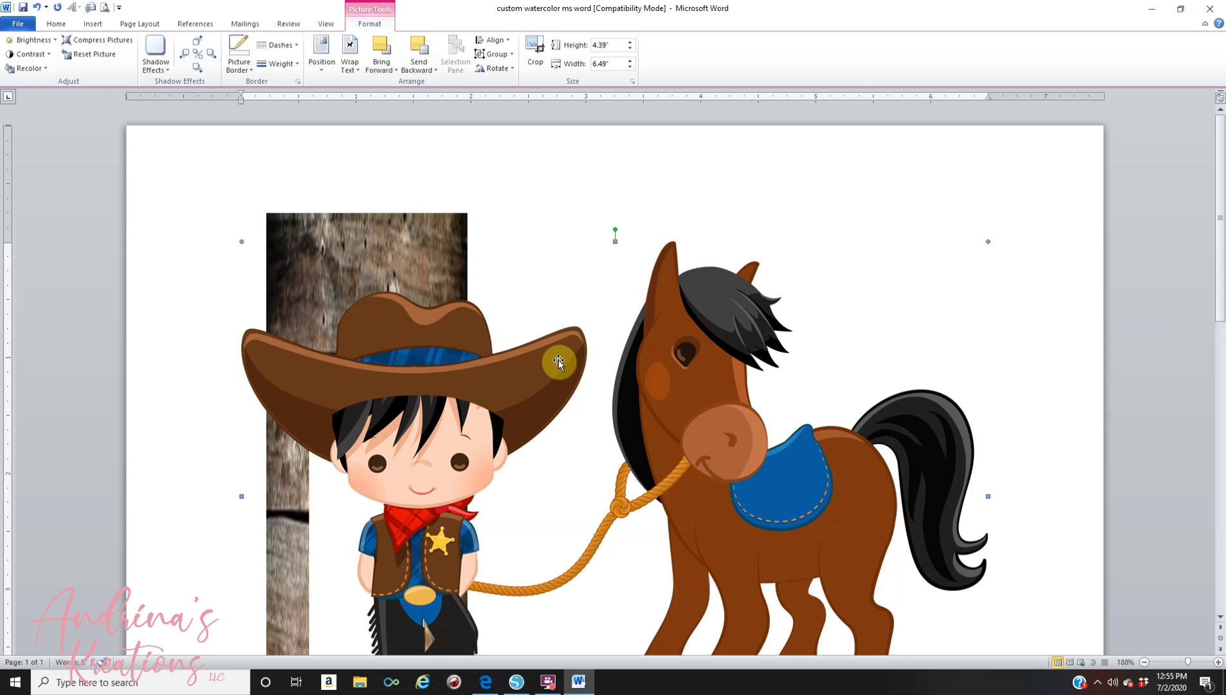
pyautogui.scroll(-3, 558, 360)
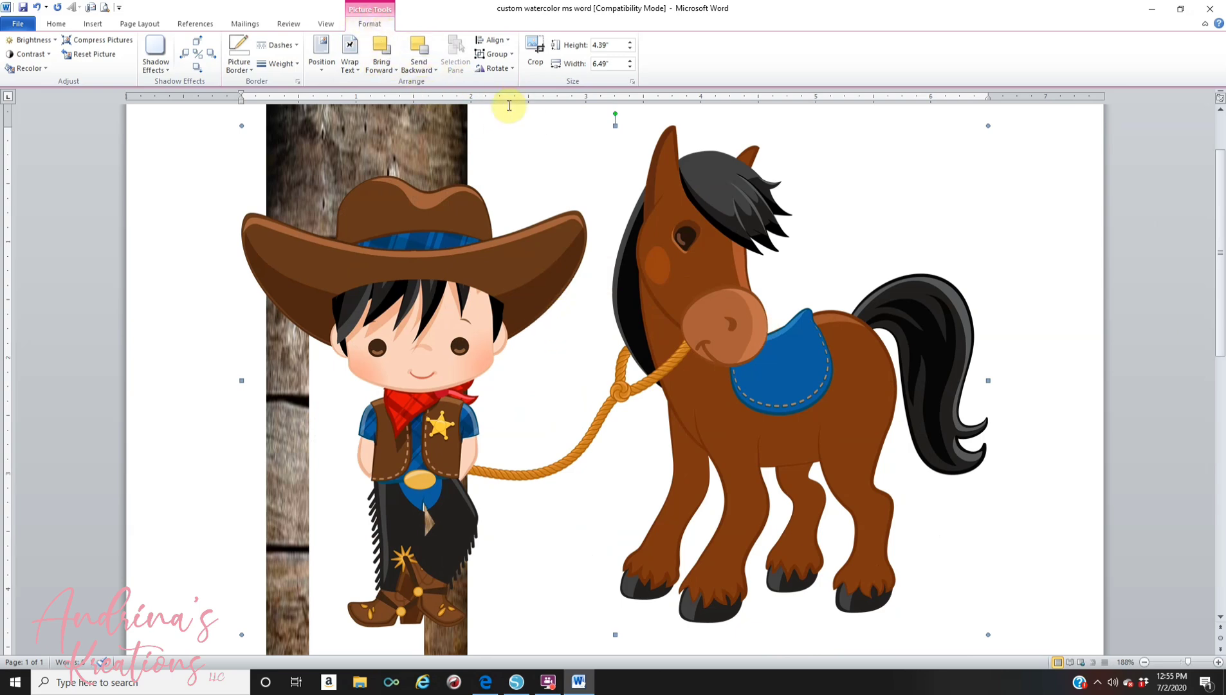
# Step: Flip the cowboy-and-horse picture horizontally, and shrink it to about 1.2 inches wide near the WANTED poster
pyautogui.click(497, 70)
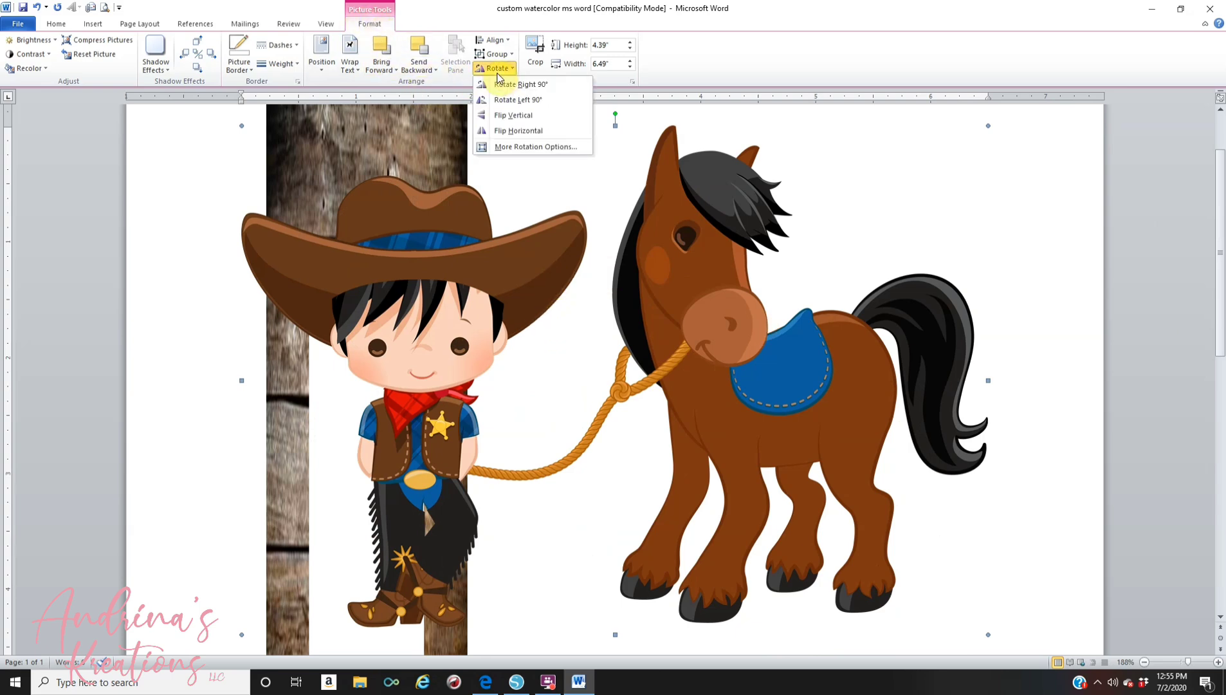
pyautogui.click(548, 132)
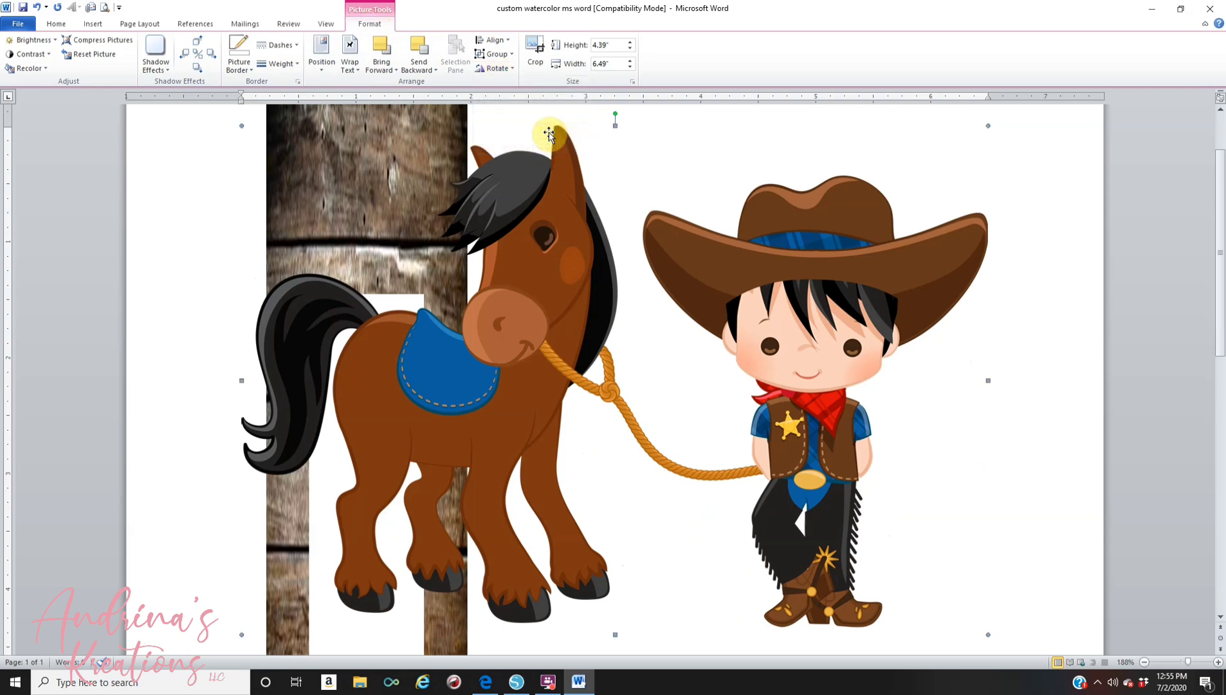
pyautogui.moveTo(986, 125); pyautogui.dragTo(594, 441)
pyautogui.scroll(-5, 594, 441)
pyautogui.moveTo(487, 195); pyautogui.dragTo(500, 348)
pyautogui.scroll(-4, 501, 347)
pyautogui.moveTo(507, 110); pyautogui.dragTo(473, 333)
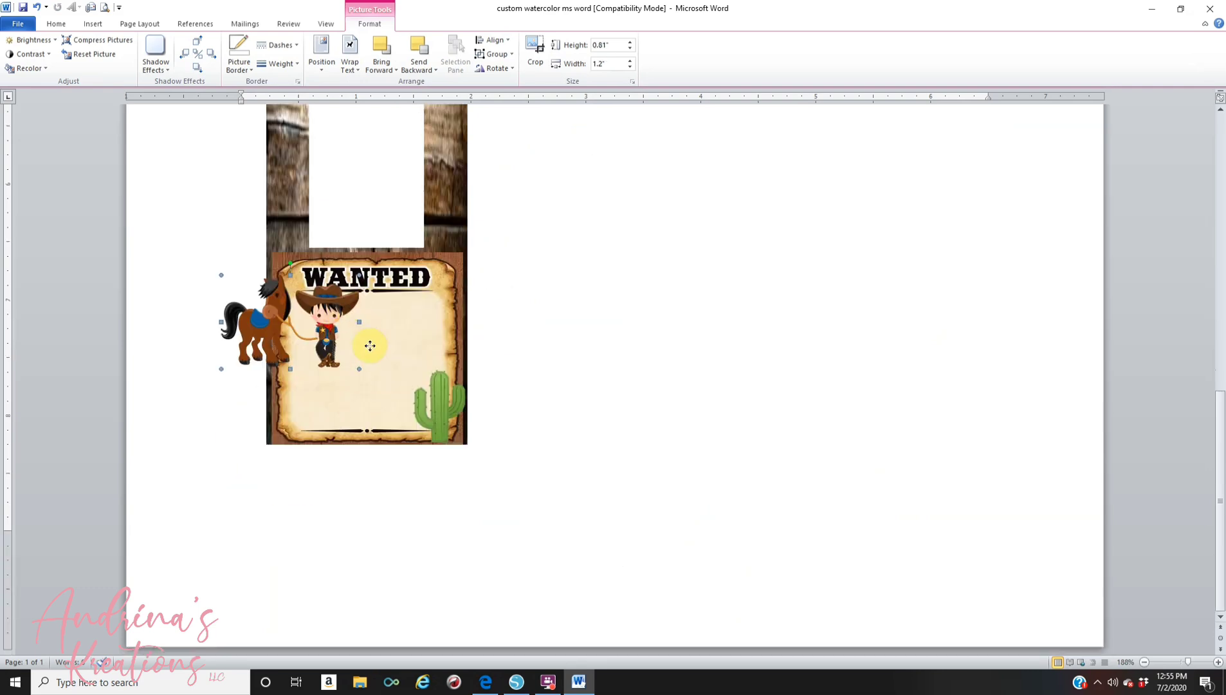
# Step: Move the cowboy-and-horse picture to the lower part of the WANTED poster and enlarge it to nearly span the poster's width
pyautogui.moveTo(366, 345); pyautogui.dragTo(422, 419)
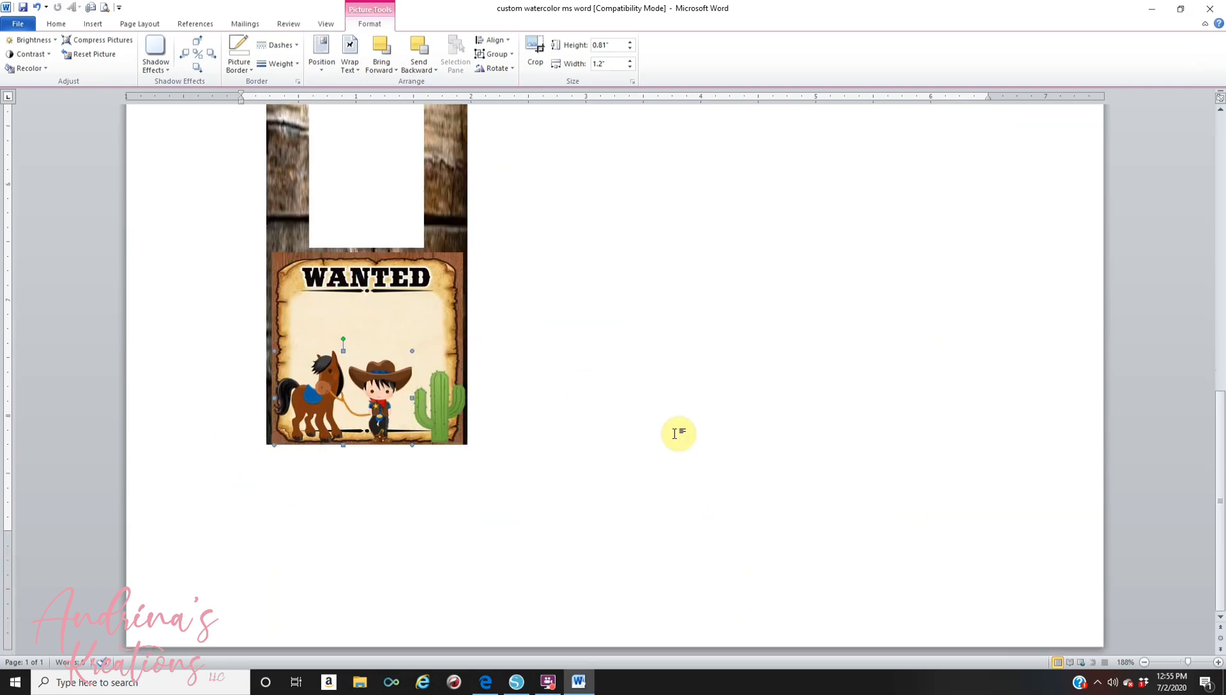
pyautogui.click(675, 434)
pyautogui.scroll(-5, 606, 427)
pyautogui.click(393, 369)
pyautogui.moveTo(413, 338); pyautogui.dragTo(427, 308)
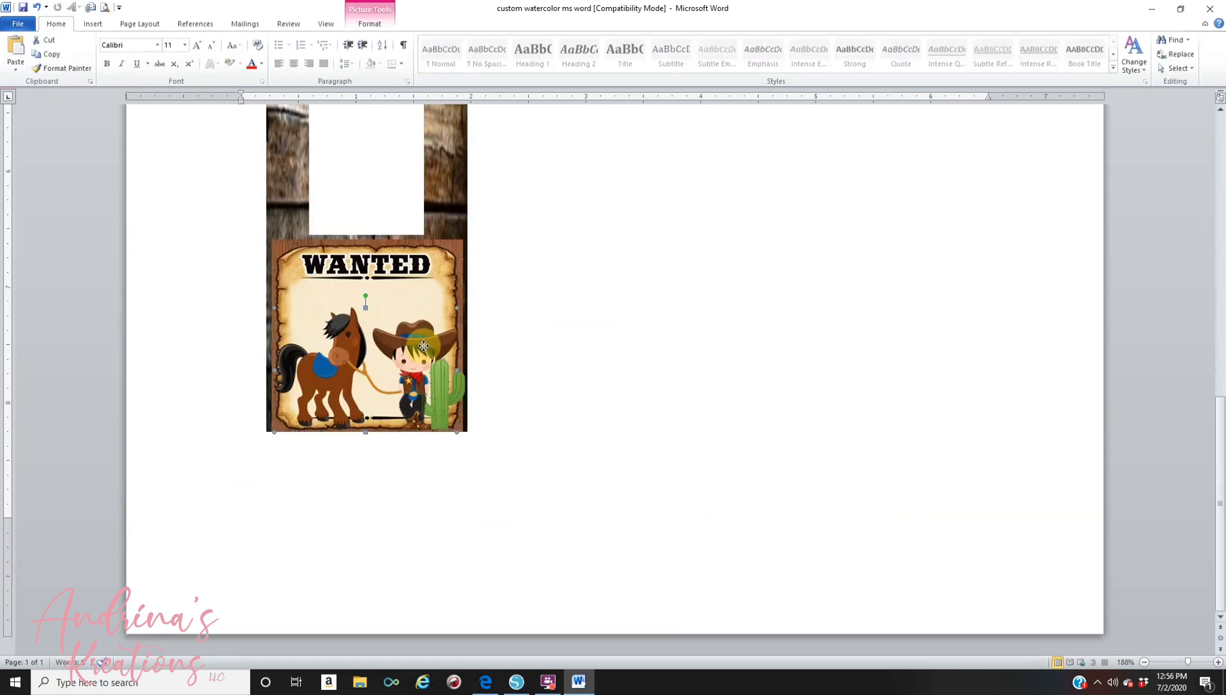
pyautogui.click(719, 336)
# Step: Undo a trial move of the cactus and adjust the cowboy-and-horse picture's position beside it on the poster
pyautogui.click(454, 378)
pyautogui.moveTo(475, 361); pyautogui.dragTo(448, 399)
pyautogui.click(38, 8)
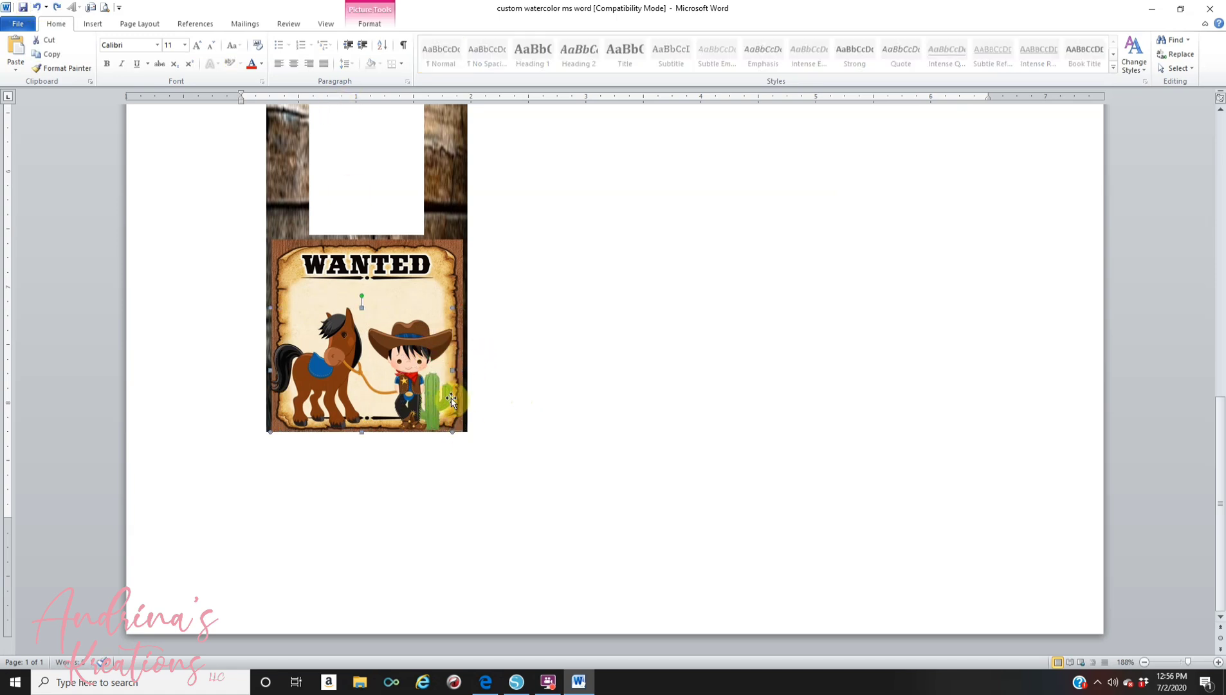
pyautogui.moveTo(394, 344); pyautogui.dragTo(409, 366)
pyautogui.doubleClick(441, 399)
pyautogui.click(630, 405)
pyautogui.scroll(5, 316, 410)
pyautogui.scroll(-5, 315, 411)
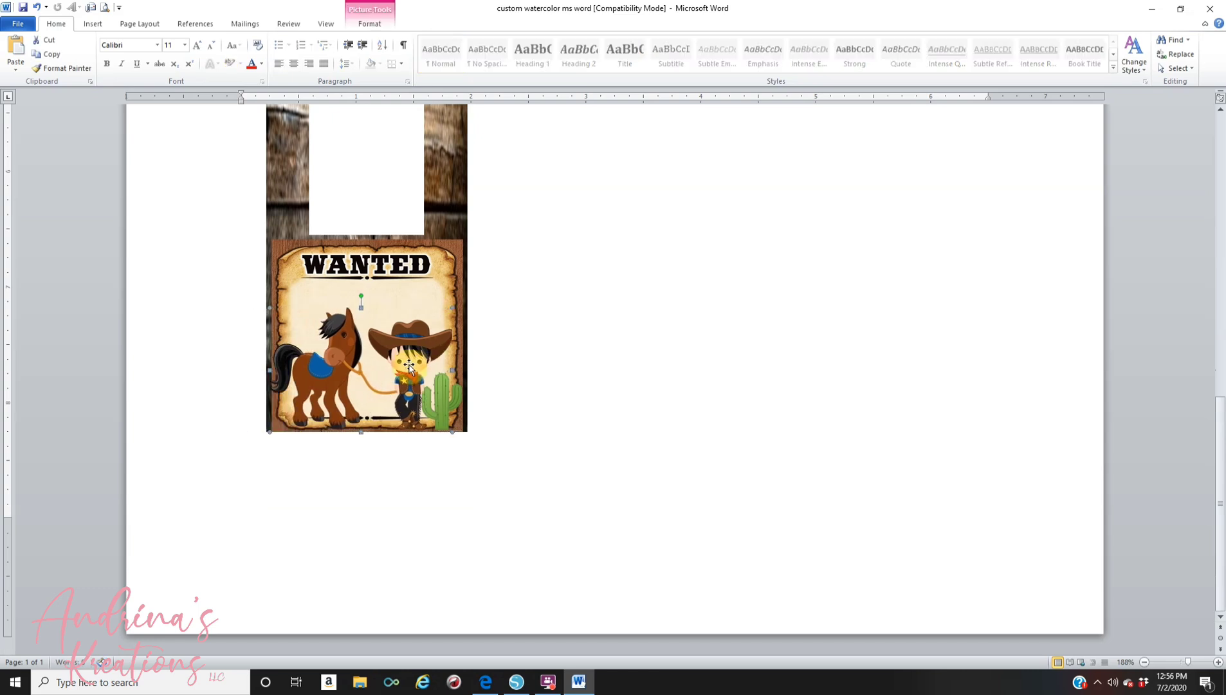
# Step: Insert the wooden SALOON frame picture and set its text wrapping to In Front of Text
pyautogui.scroll(5, 561, 402)
pyautogui.click(93, 23)
pyautogui.click(138, 51)
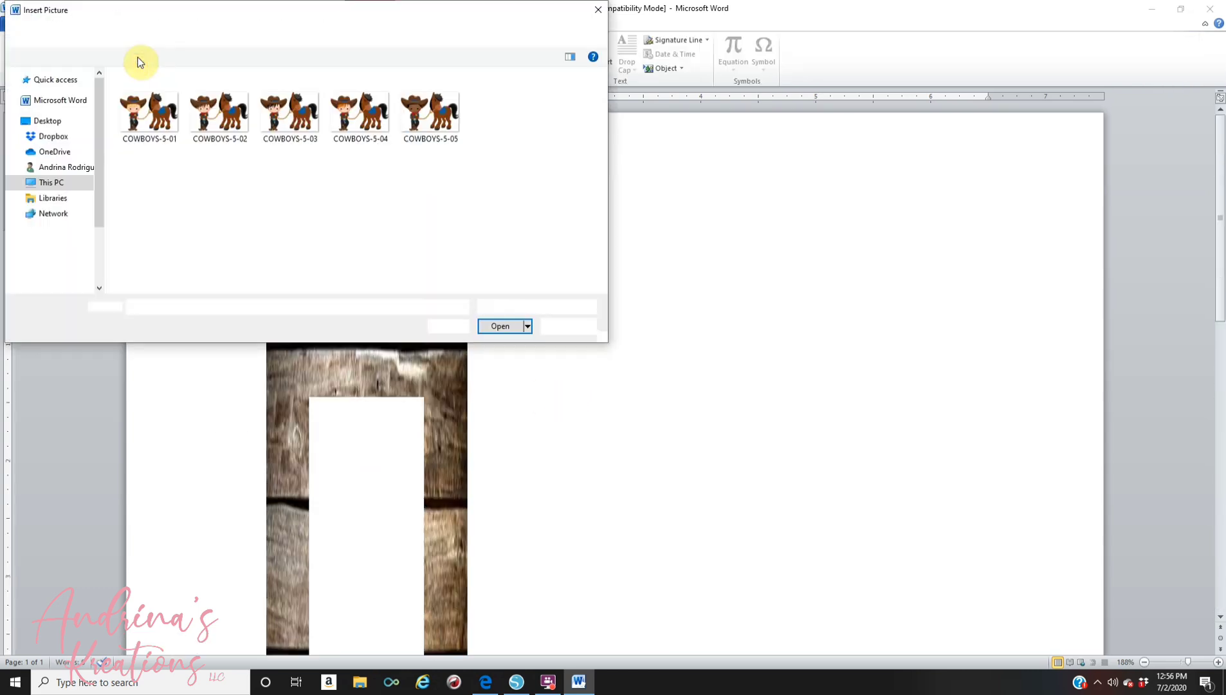
pyautogui.click(76, 283)
pyautogui.scroll(-5, 170, 248)
pyautogui.scroll(-4, 159, 251)
pyautogui.doubleClick(158, 266)
pyautogui.click(350, 111)
pyautogui.click(500, 325)
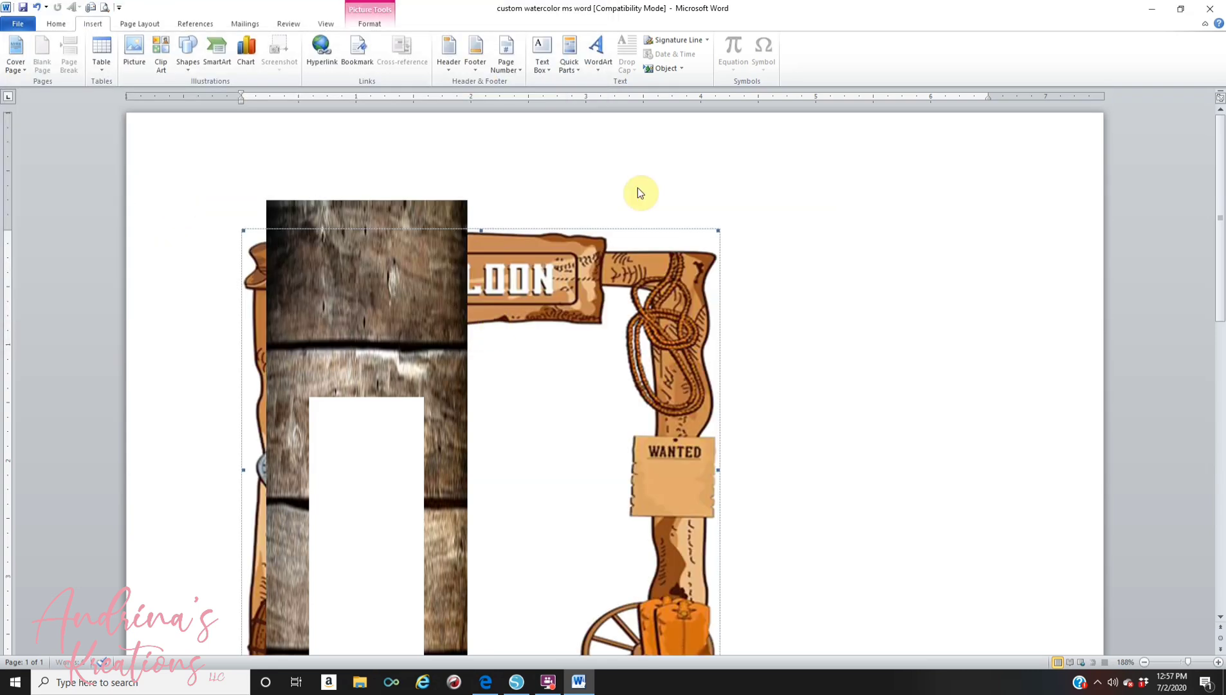
pyautogui.click(350, 55)
pyautogui.click(394, 182)
# Step: Place the SALOON frame at the upper end of the wood strip and set its width to 1.75 inches
pyautogui.moveTo(718, 229); pyautogui.dragTo(534, 418)
pyautogui.scroll(-3, 438, 175)
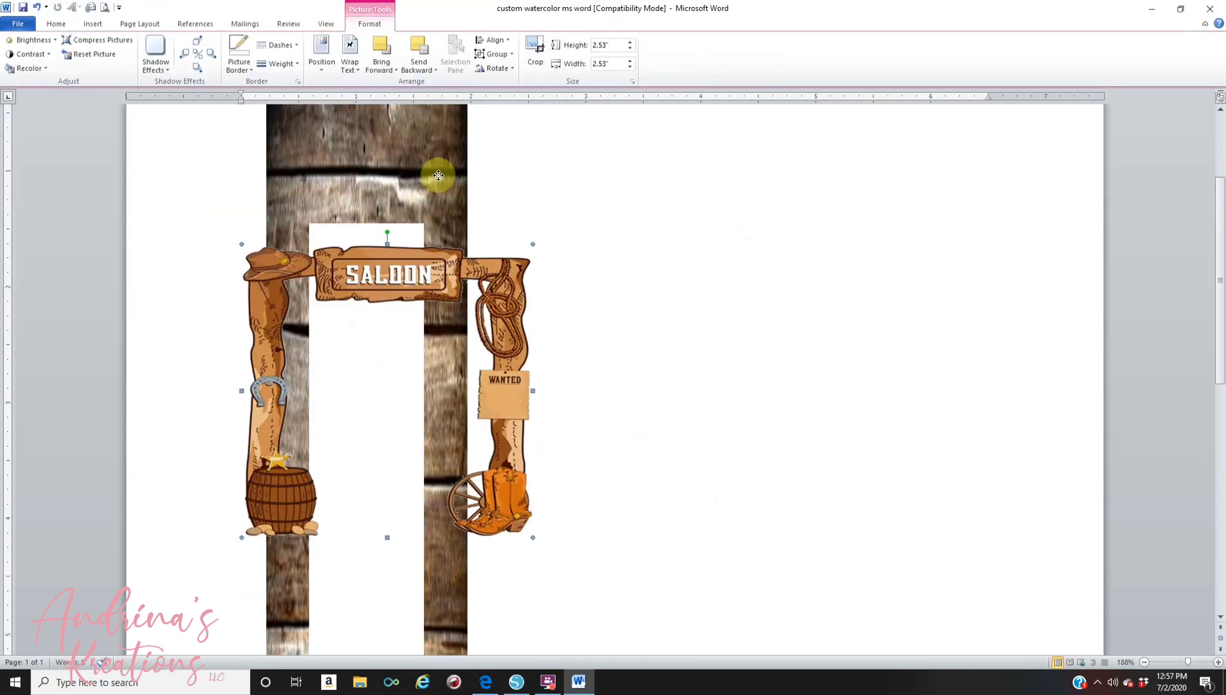
pyautogui.scroll(-2, 438, 175)
pyautogui.keyDown('ctrl'); pyautogui.scroll(-9, 501, 547); pyautogui.keyUp('ctrl')
pyautogui.moveTo(262, 204); pyautogui.dragTo(274, 148)
pyautogui.click(611, 63)
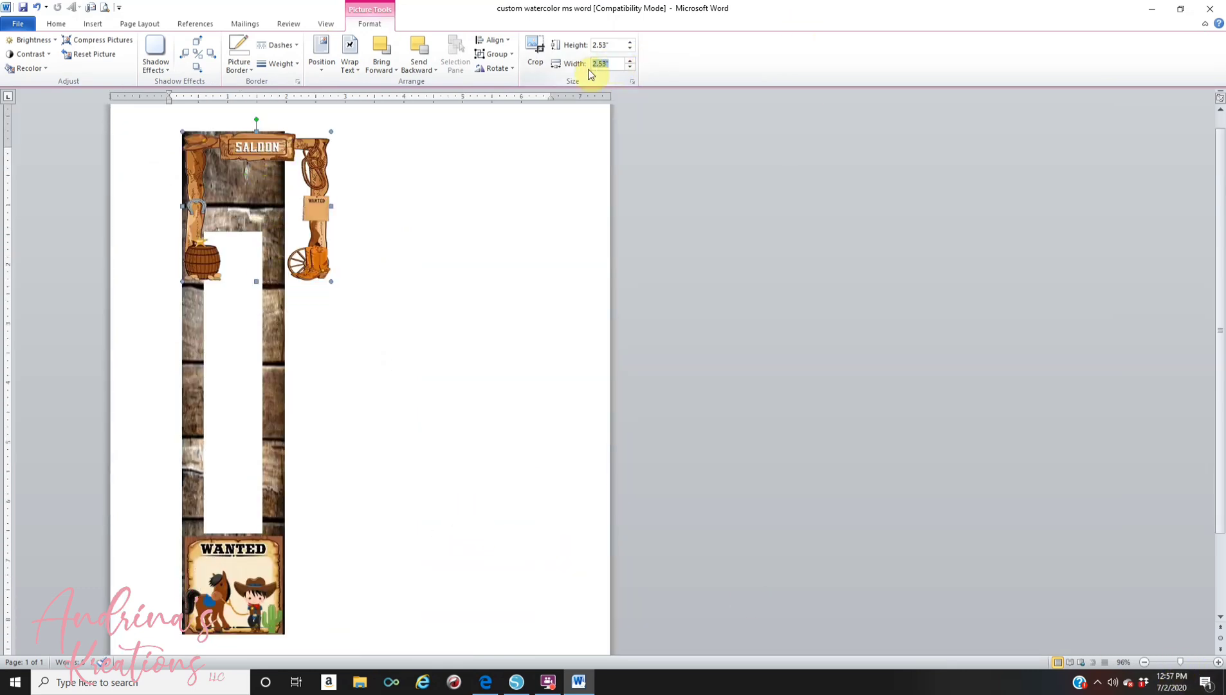
pyautogui.press('Return')
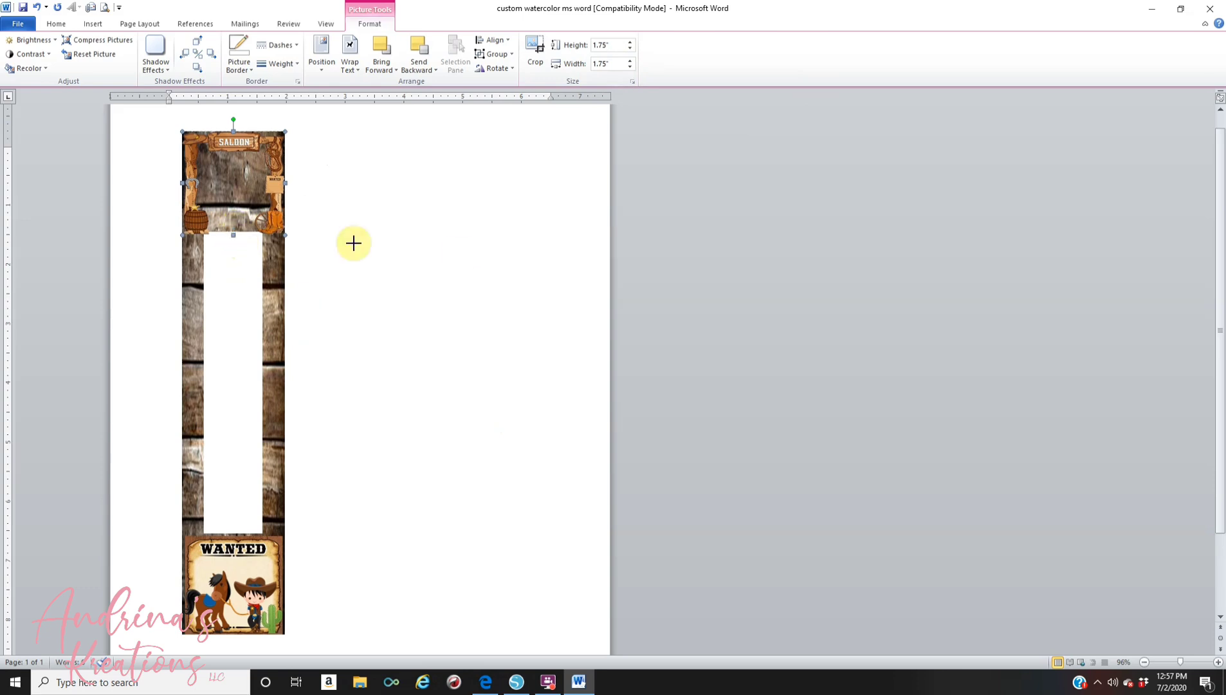
# Step: Reduce the SALOON frame's height to about 1.63 inches so it ends just above the white rectangle, and deselect it
pyautogui.scroll(1, 446, 322)
pyautogui.click(487, 380)
pyautogui.click(282, 164)
pyautogui.click(495, 243)
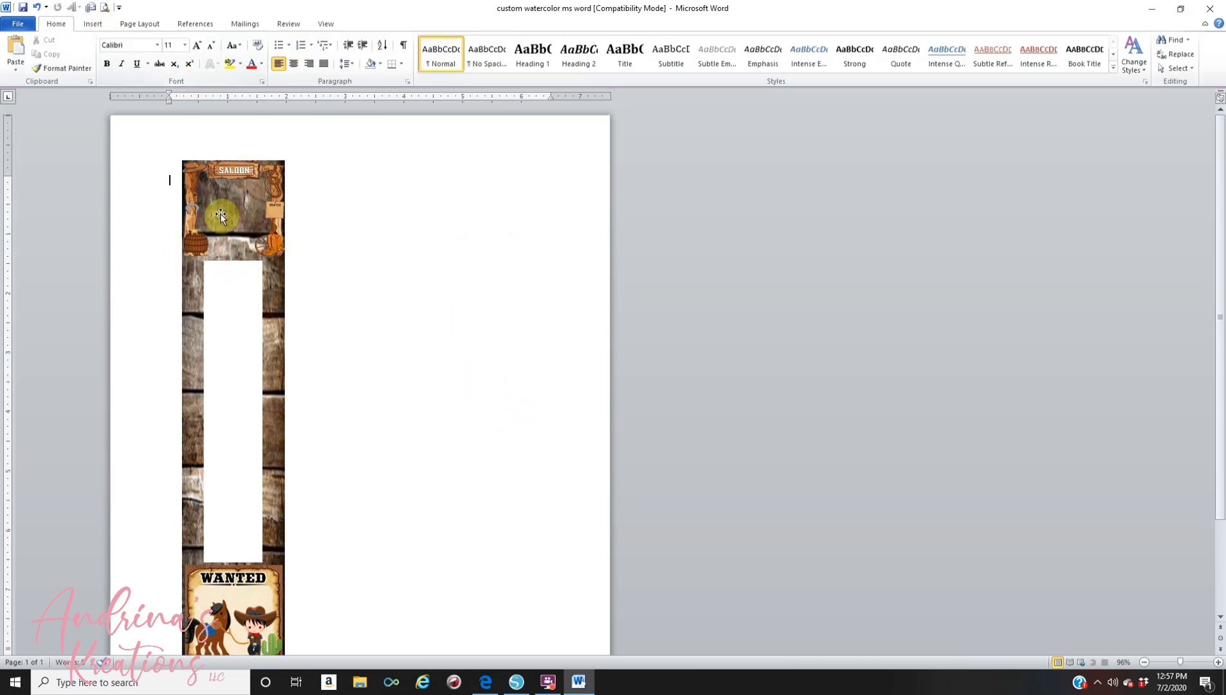
# Step: Draw a rectangle about 1.4 inches high and 1.35 inches wide over the opening of the SALOON frame
pyautogui.click(92, 23)
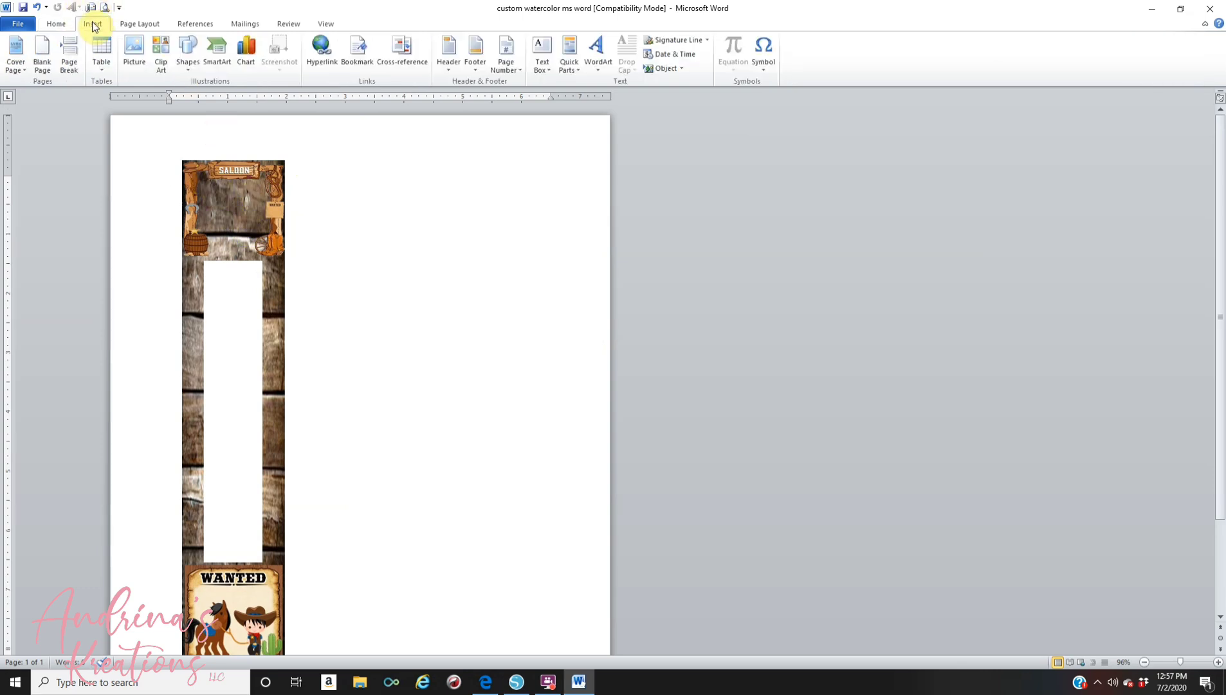
pyautogui.click(192, 61)
pyautogui.click(221, 94)
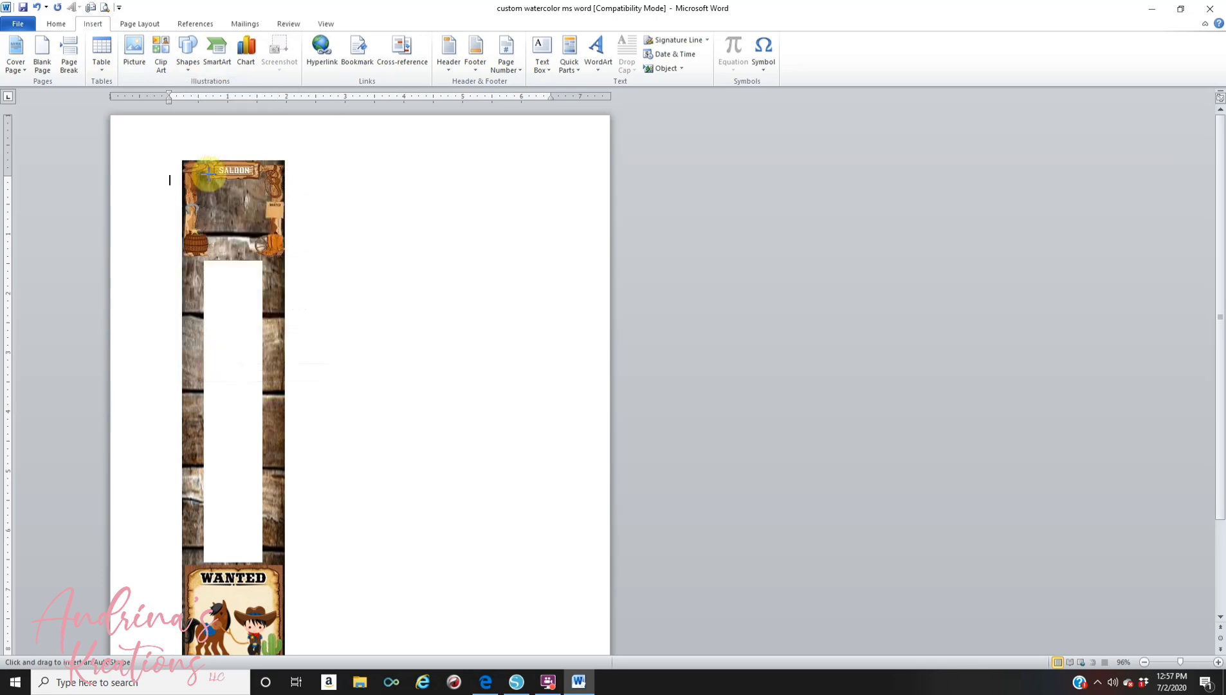
pyautogui.moveTo(192, 168); pyautogui.dragTo(270, 248)
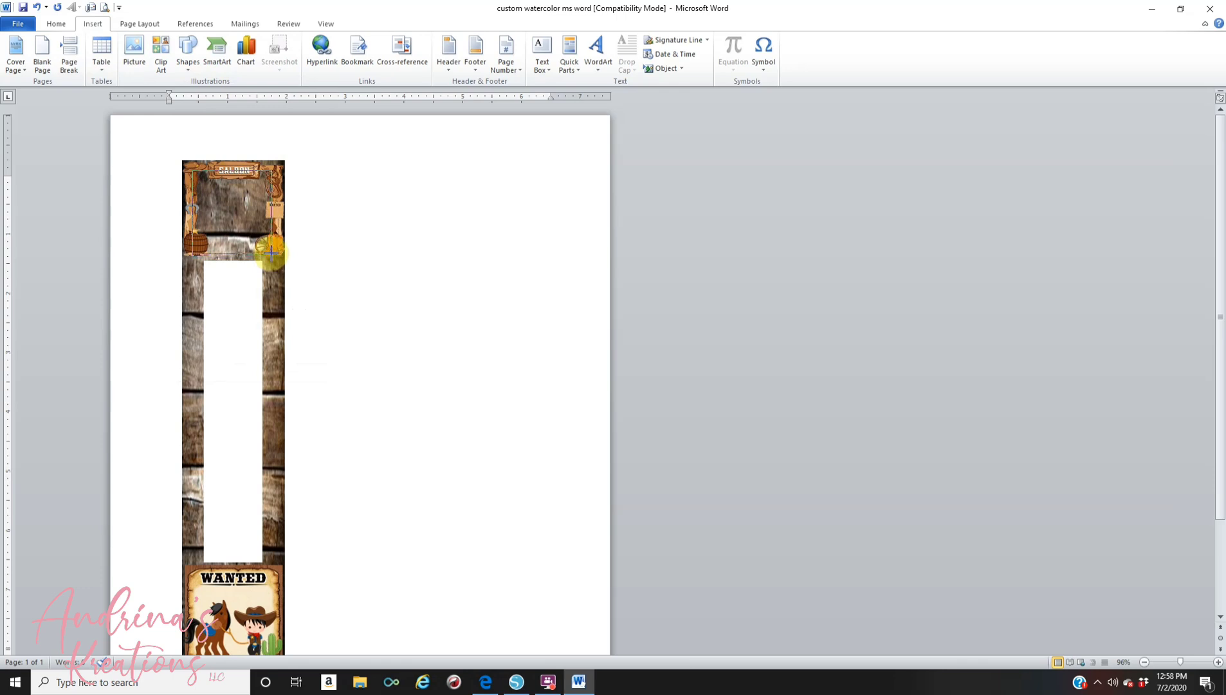
pyautogui.moveTo(271, 252); pyautogui.dragTo(272, 254)
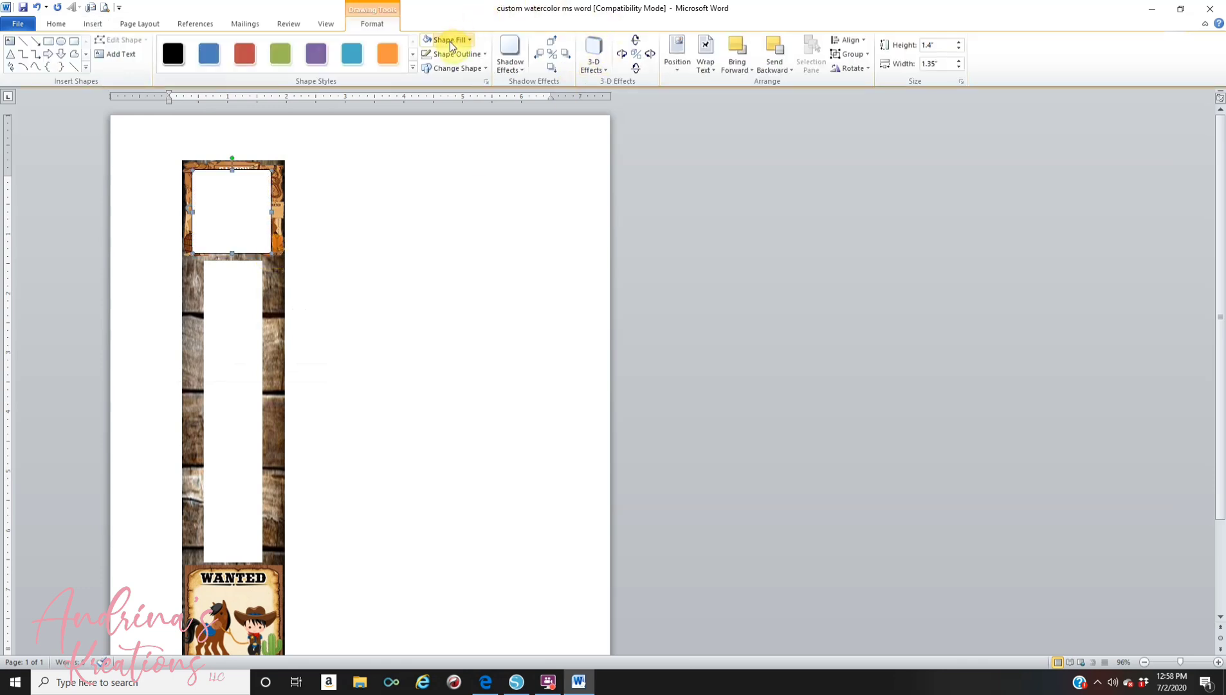
# Step: Fill the new rectangle over the SALOON frame with a custom medium brown color
pyautogui.click(449, 41)
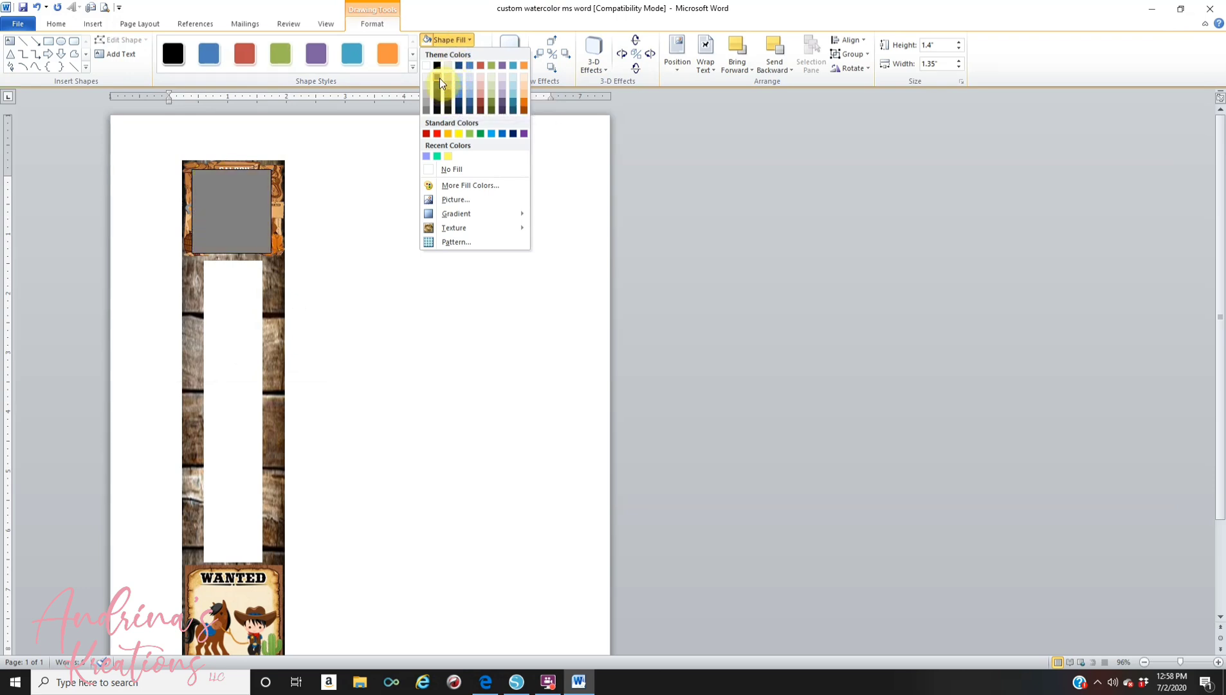
pyautogui.click(468, 190)
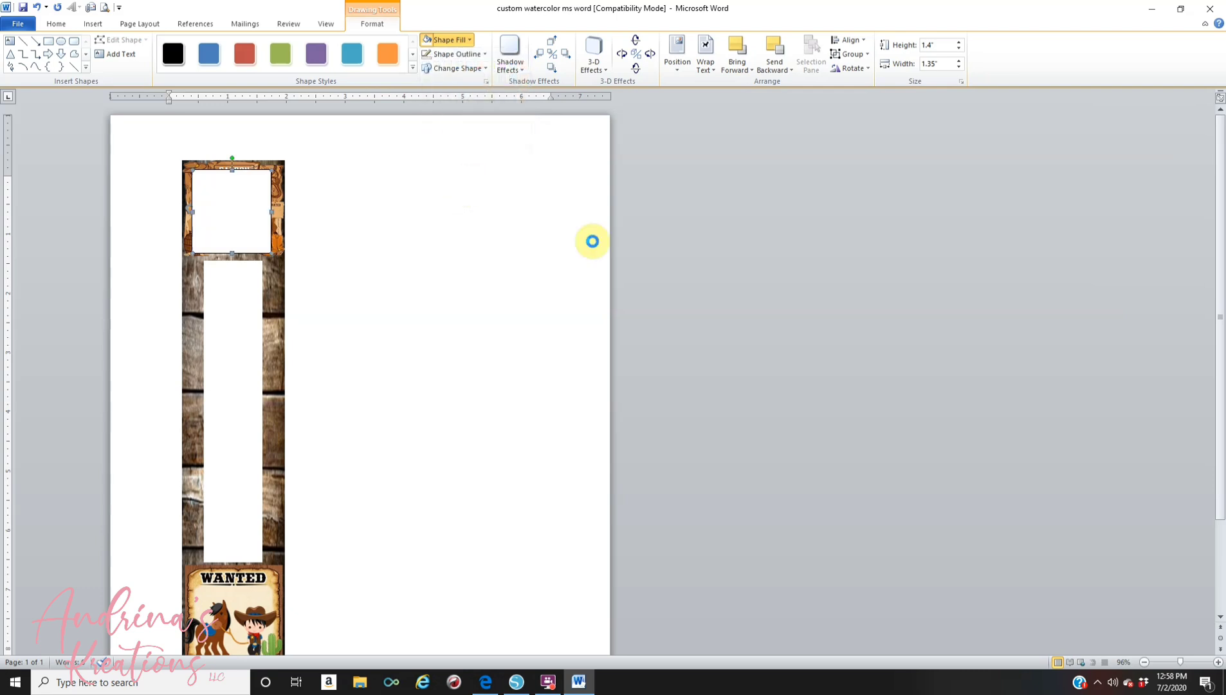
pyautogui.click(557, 343)
pyautogui.click(561, 350)
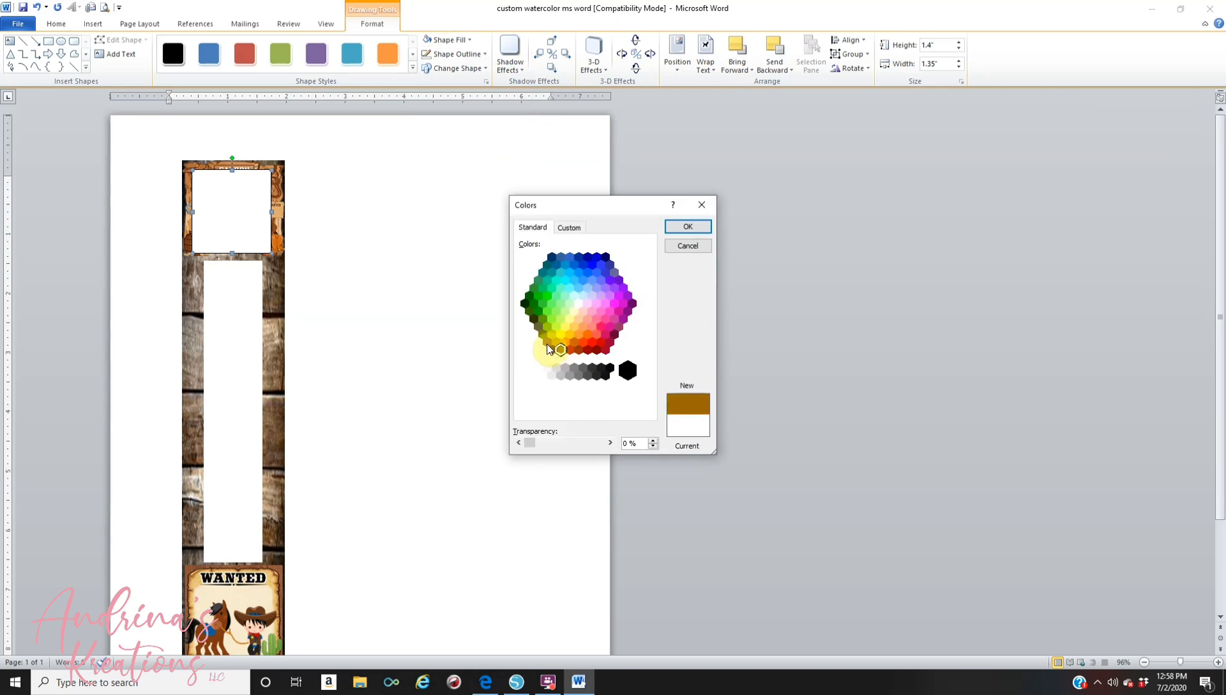
pyautogui.click(570, 228)
pyautogui.click(641, 287)
pyautogui.click(642, 308)
pyautogui.click(691, 230)
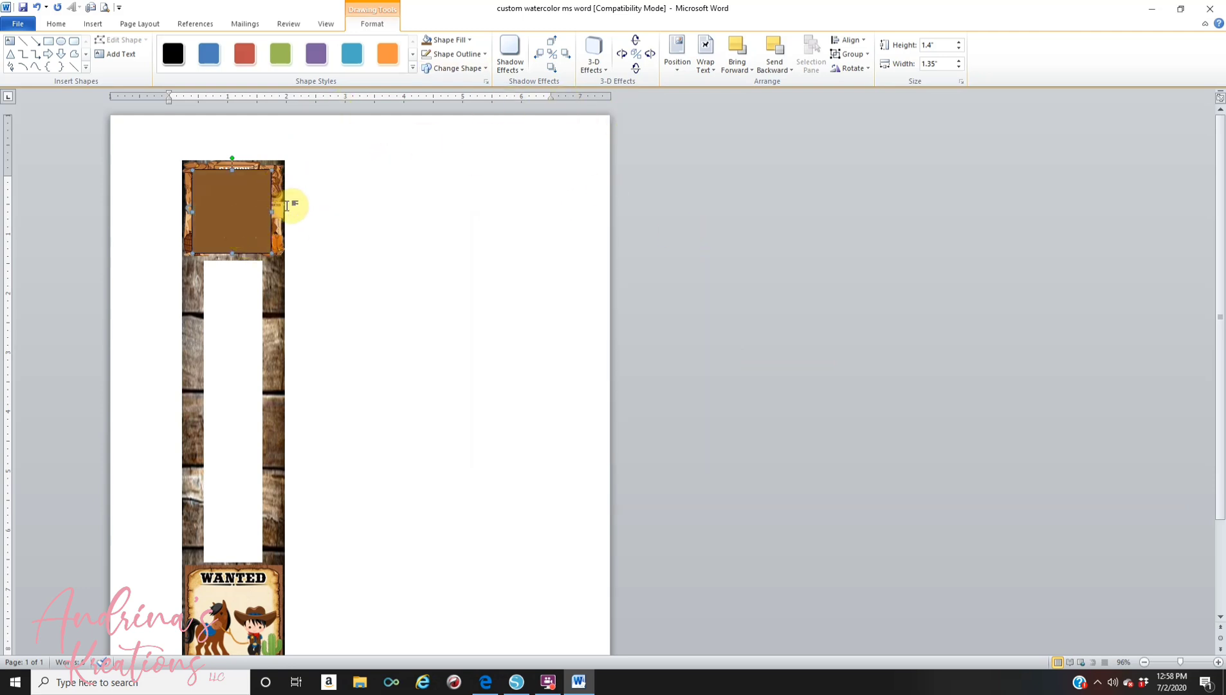
# Step: Remove the brown rectangle's outline and deselect it
pyautogui.click(464, 55)
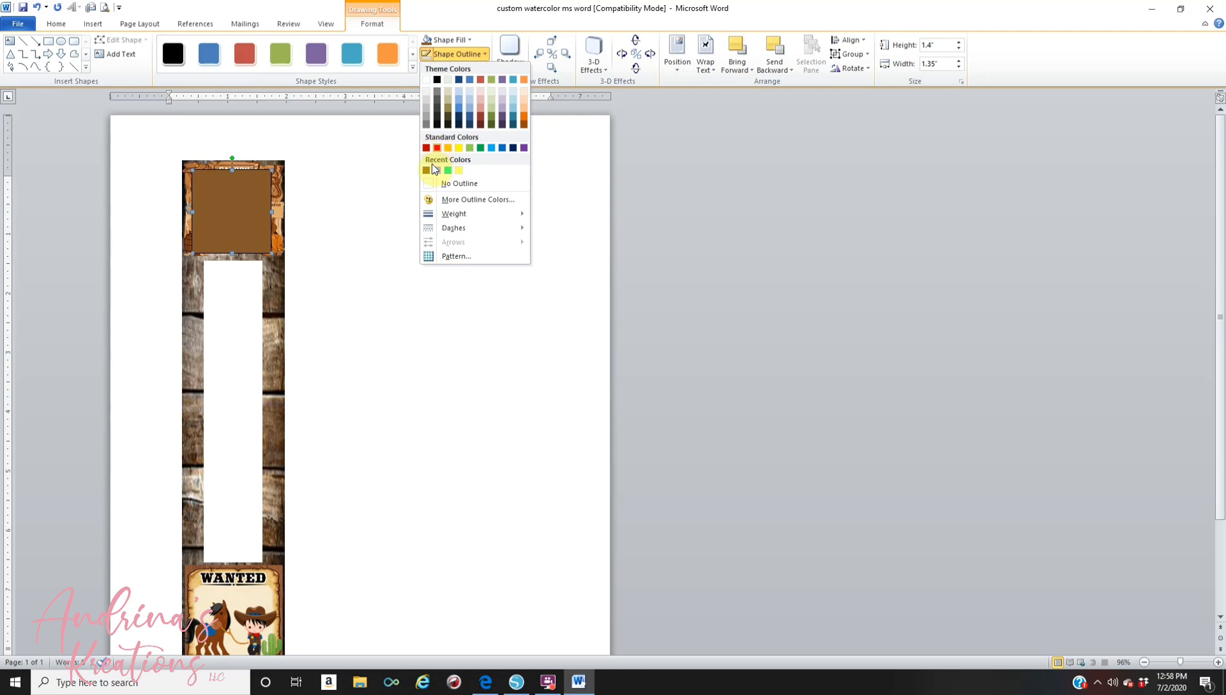
pyautogui.click(425, 184)
pyautogui.click(357, 224)
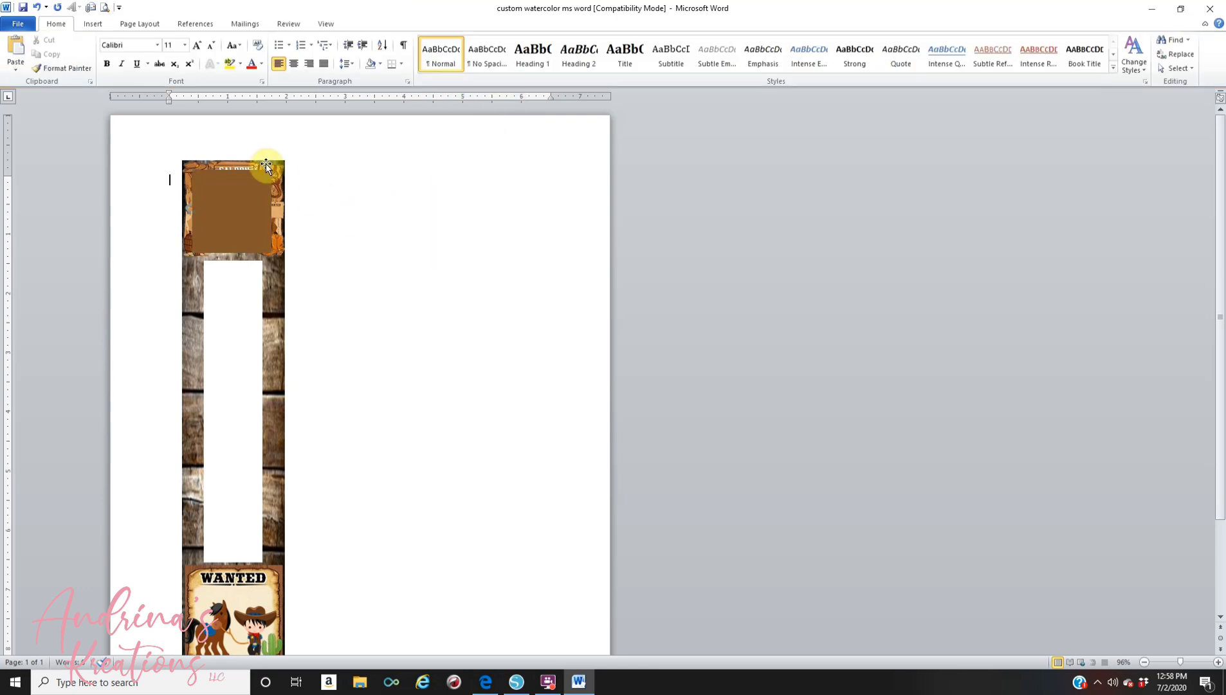
# Step: Try bringing the SALOON frame in front of the brown rectangle, and undo it
pyautogui.click(277, 214)
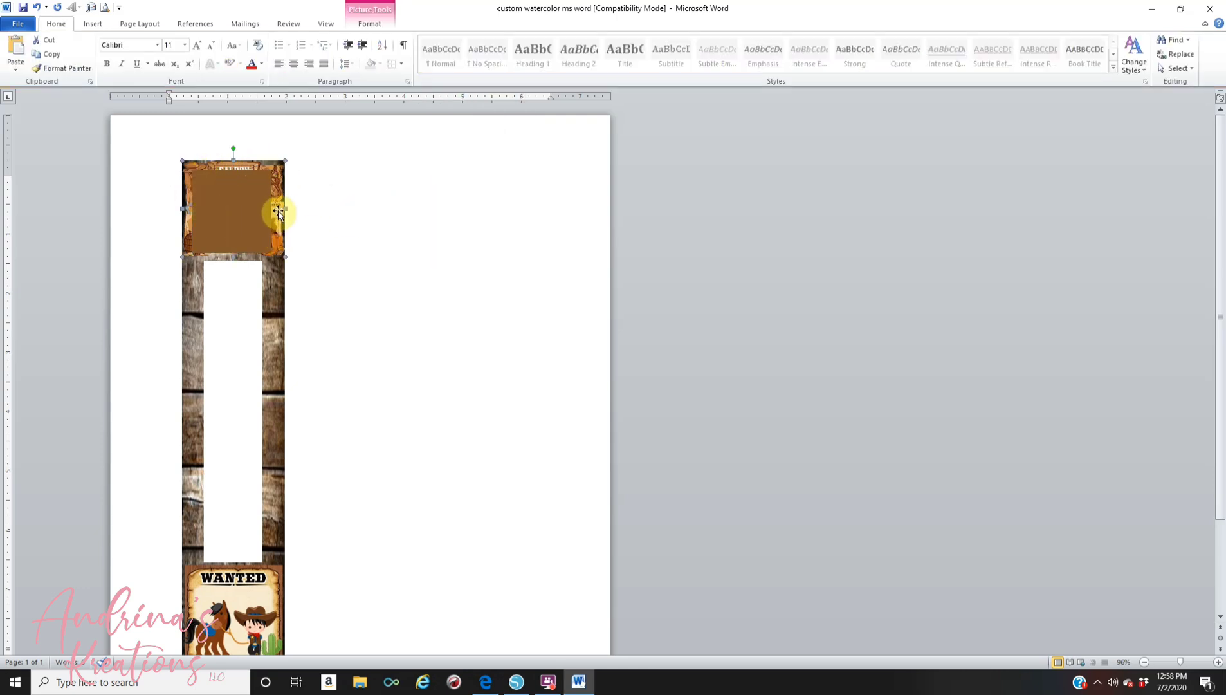
pyautogui.click(377, 29)
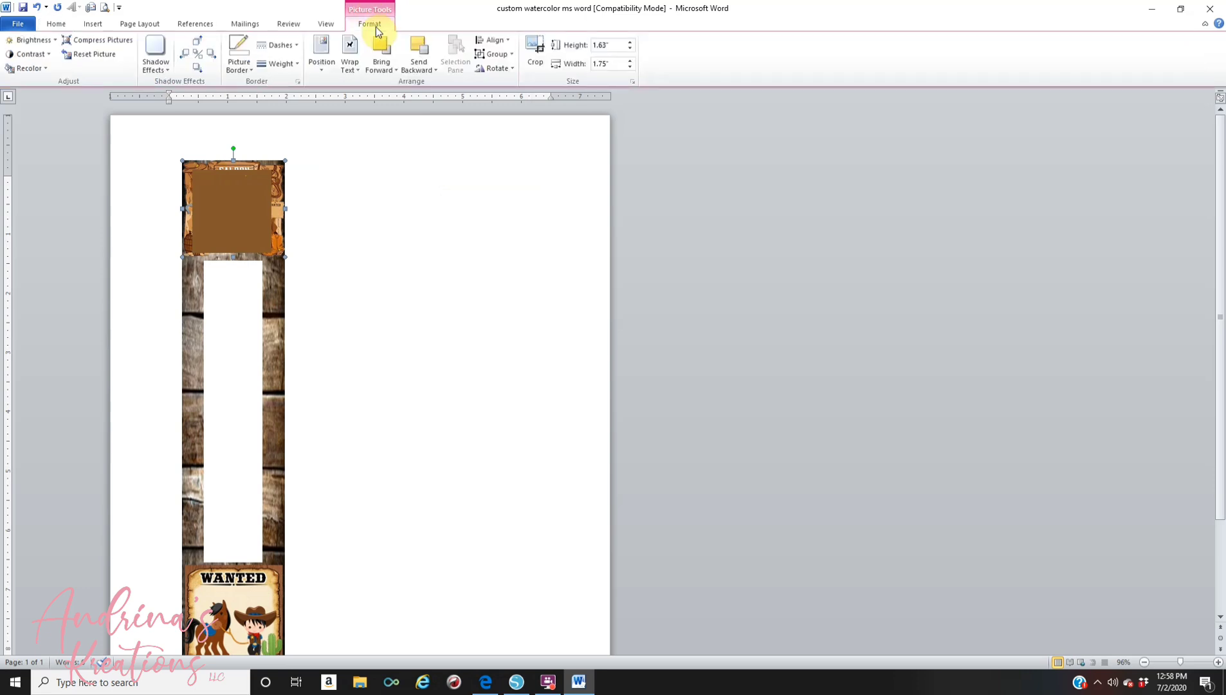
pyautogui.click(376, 68)
pyautogui.click(395, 104)
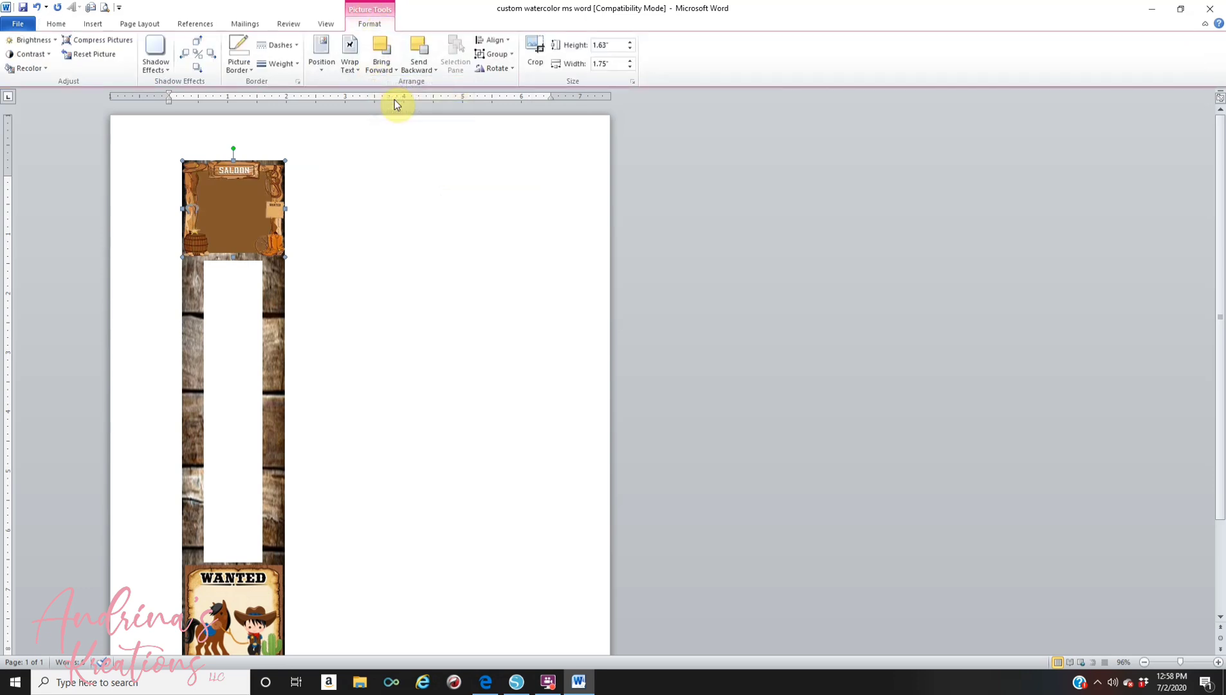
pyautogui.click(36, 7)
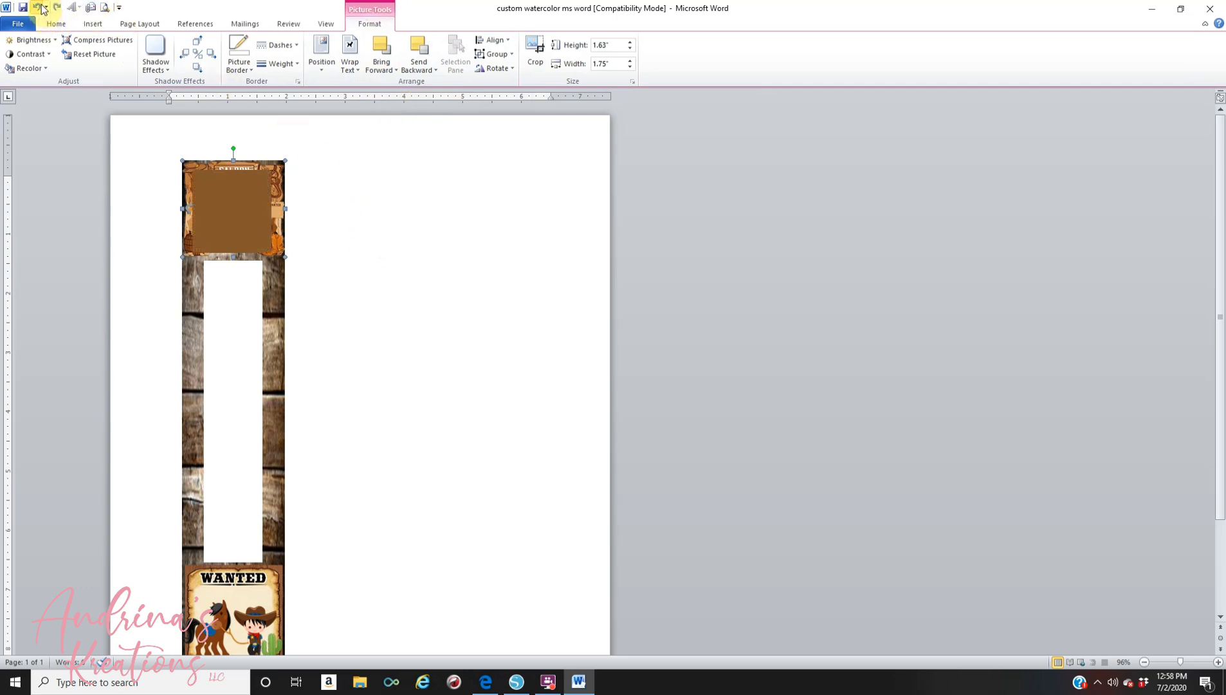
# Step: Shift the brown rectangle slightly down so its lower edge lines up with the base of the SALOON frame
pyautogui.click(1189, 664)
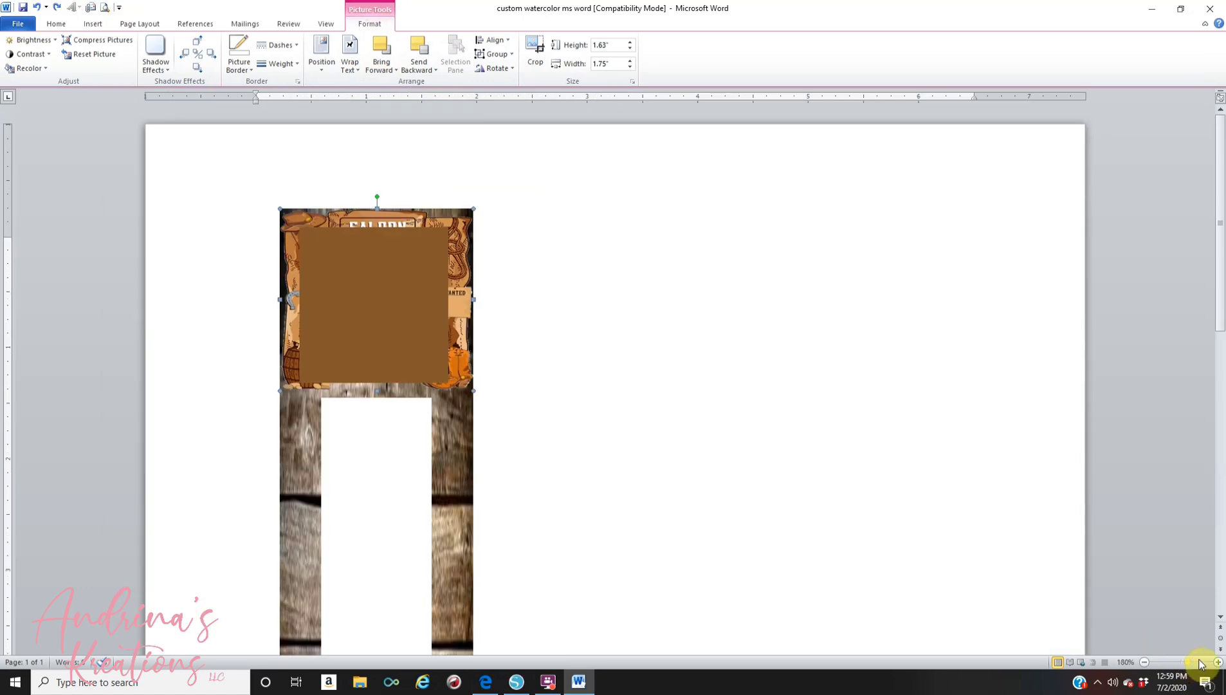
pyautogui.click(1198, 664)
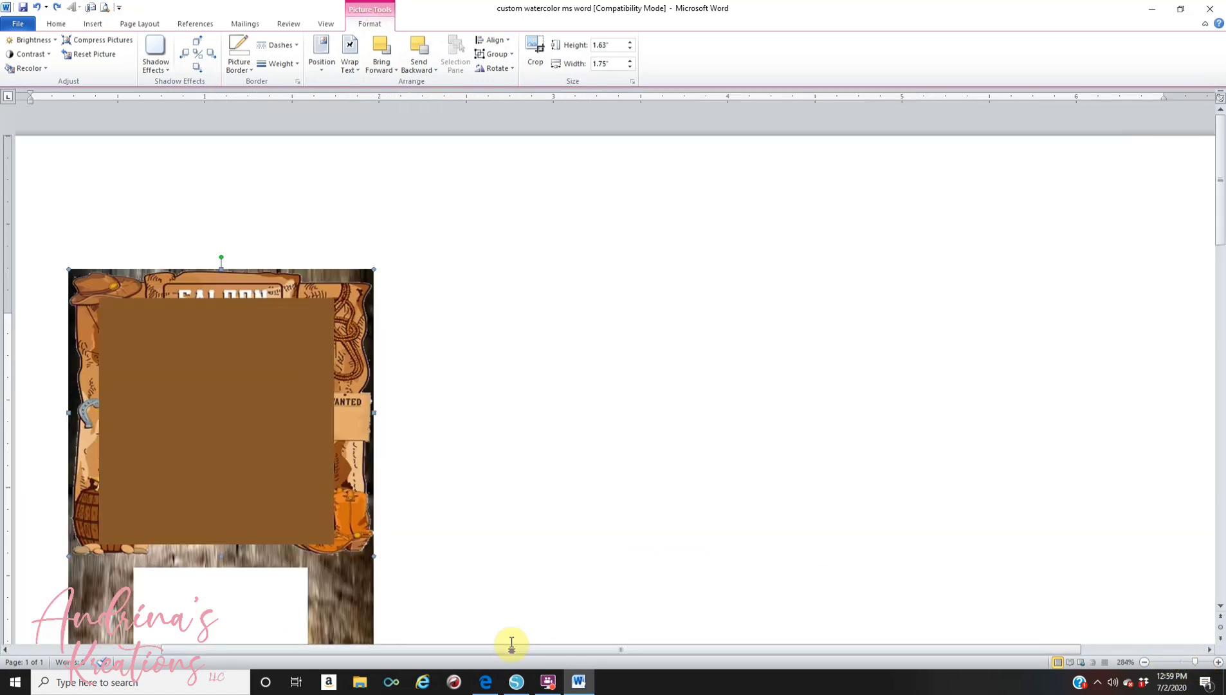
pyautogui.moveTo(693, 649); pyautogui.dragTo(541, 648)
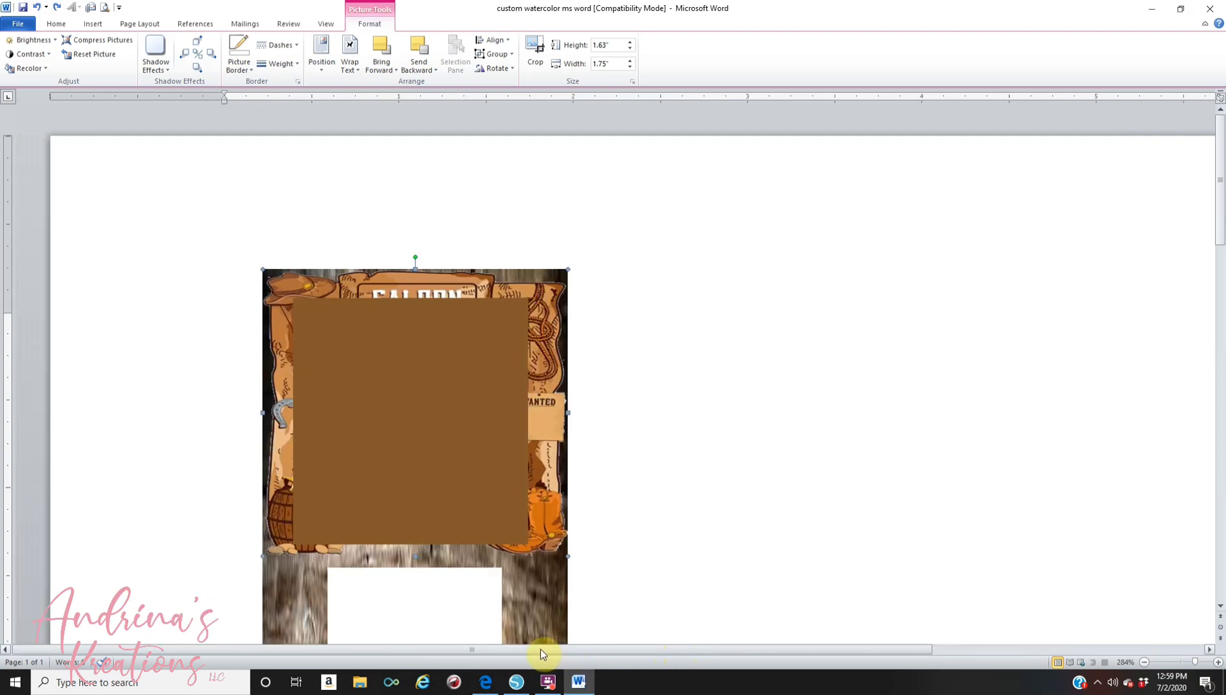
pyautogui.click(481, 443)
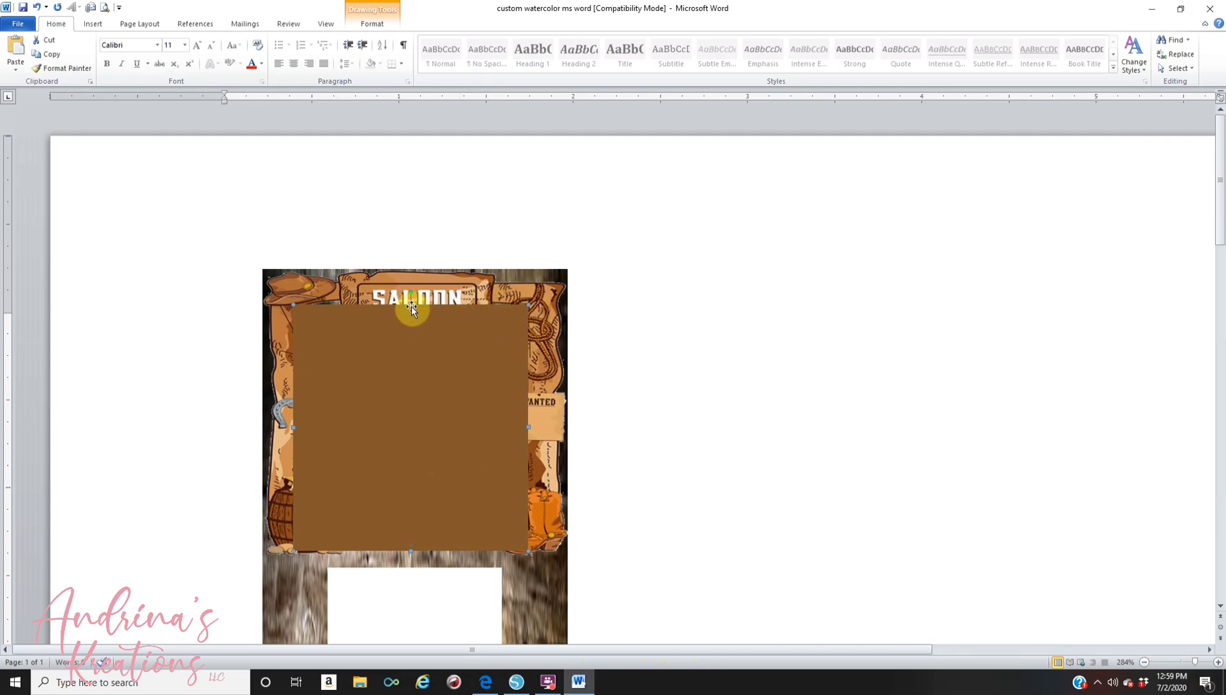
# Step: Bring the SALOON frame picture to the front, over the brown rectangle
pyautogui.click(544, 291)
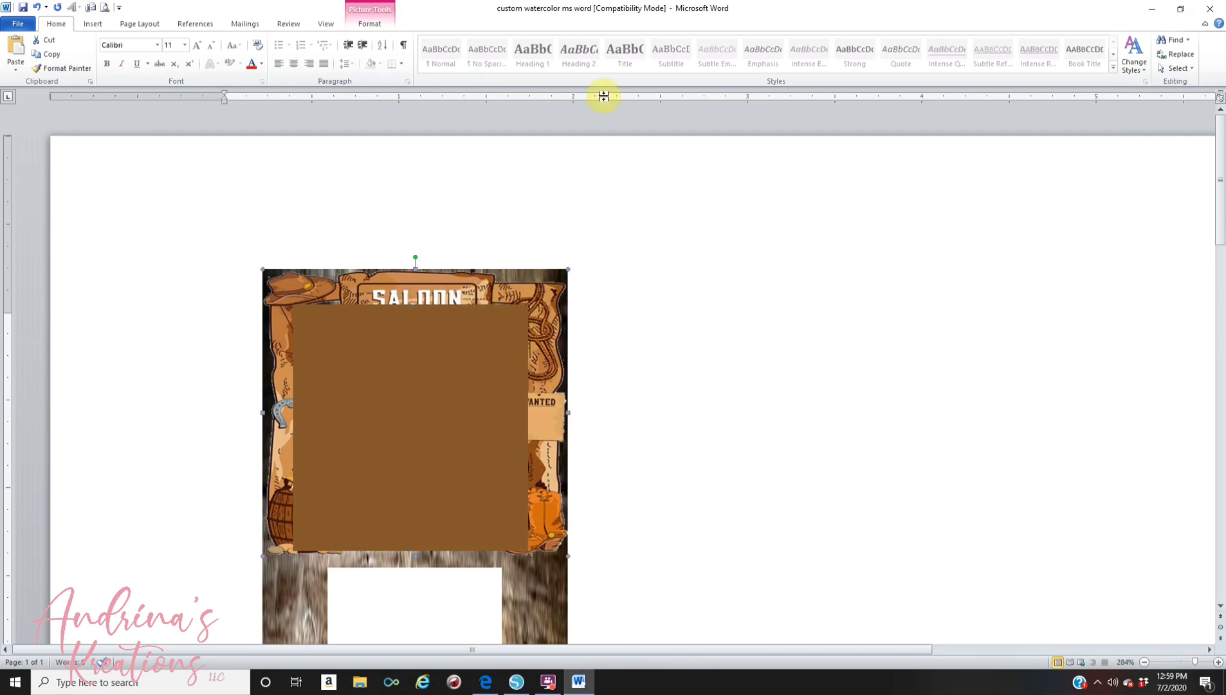
pyautogui.click(368, 24)
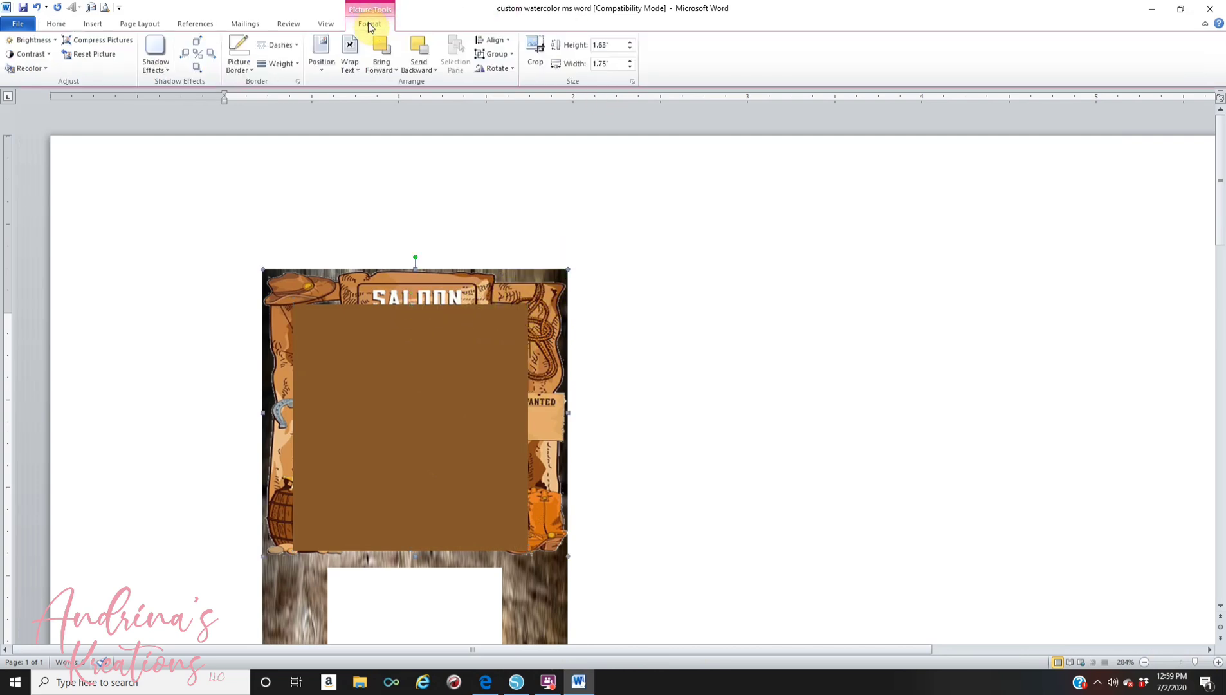
pyautogui.click(388, 70)
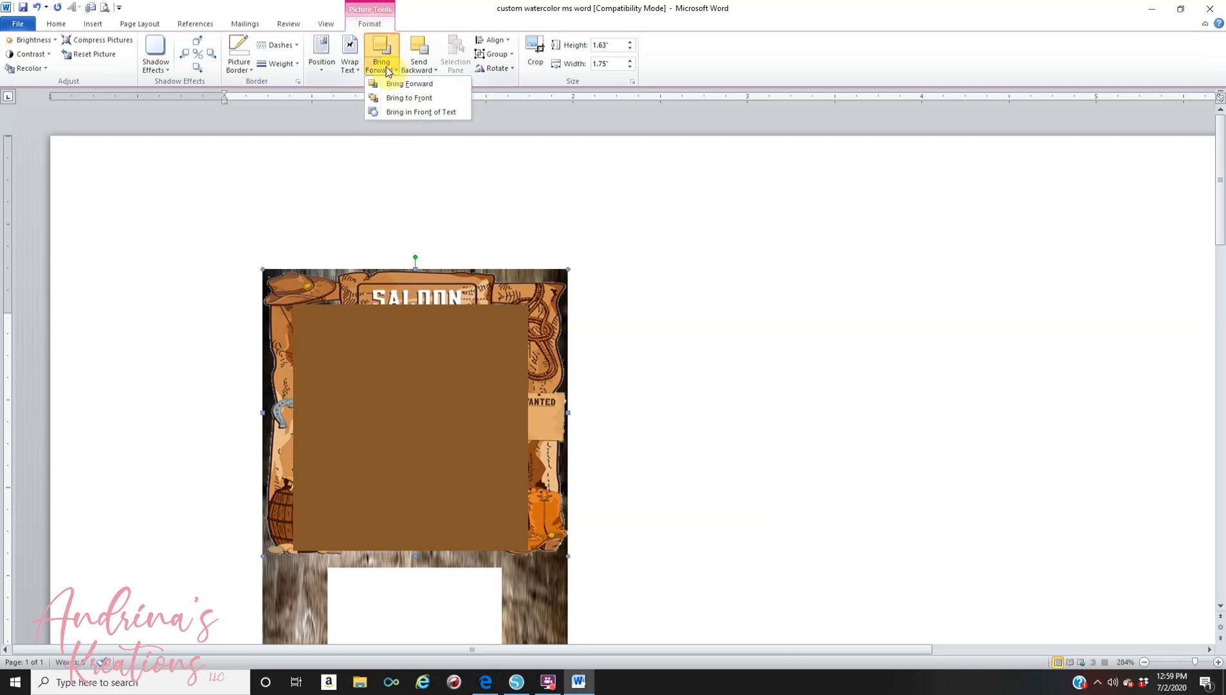
pyautogui.click(400, 98)
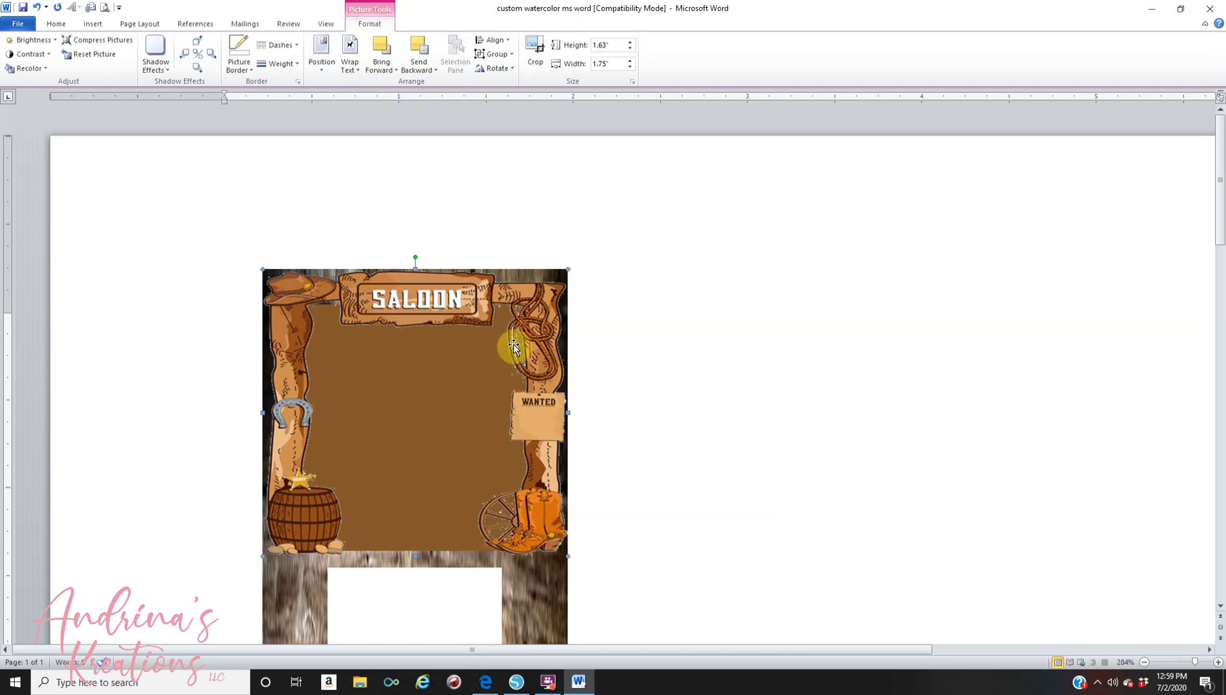
# Step: Start a new WordArt in the plain outlined style and set its font to Cheeseburger
pyautogui.click(875, 305)
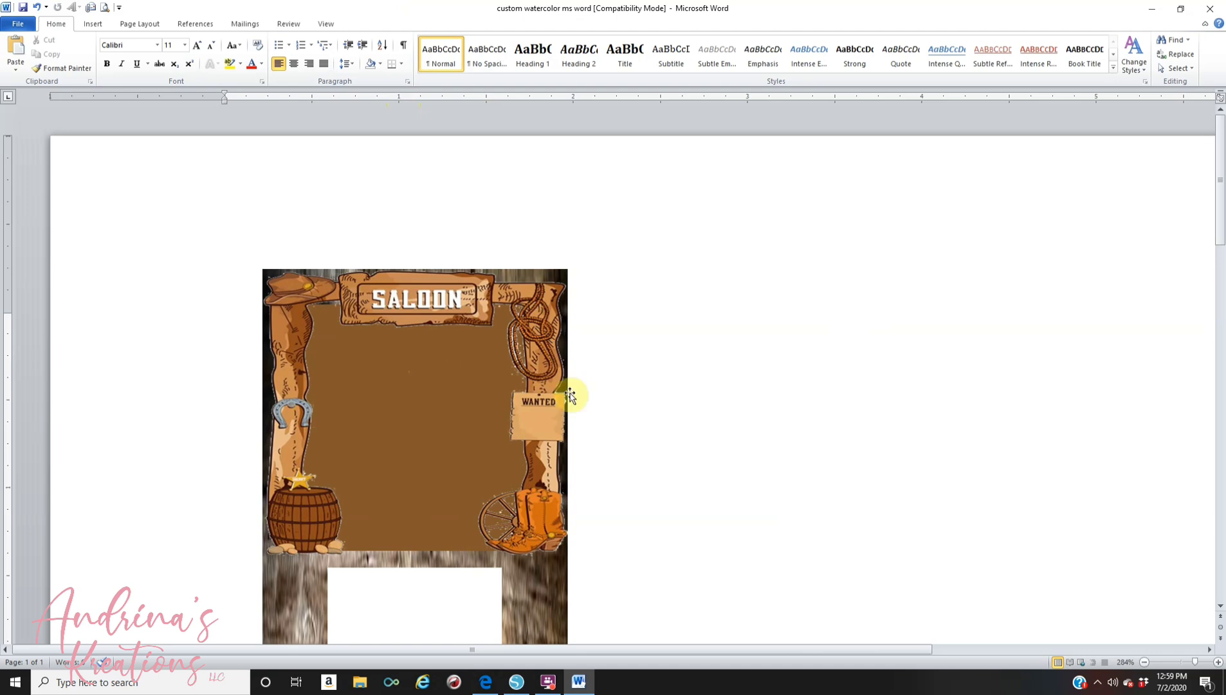
pyautogui.click(96, 23)
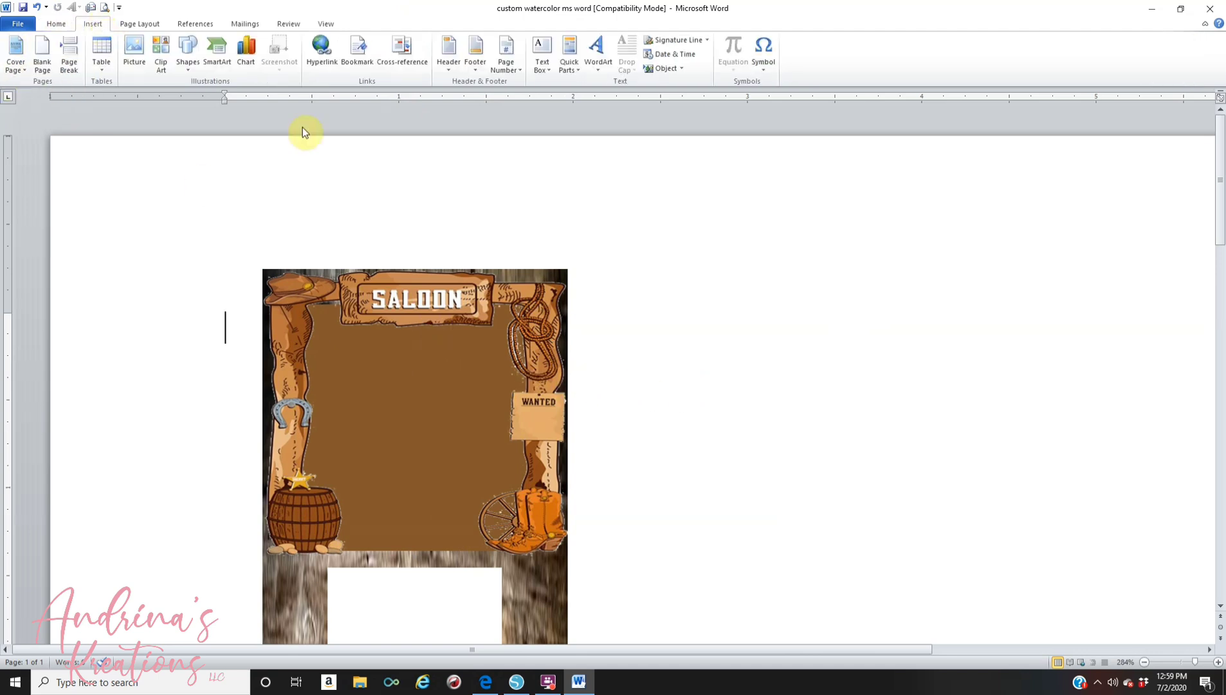
pyautogui.click(600, 58)
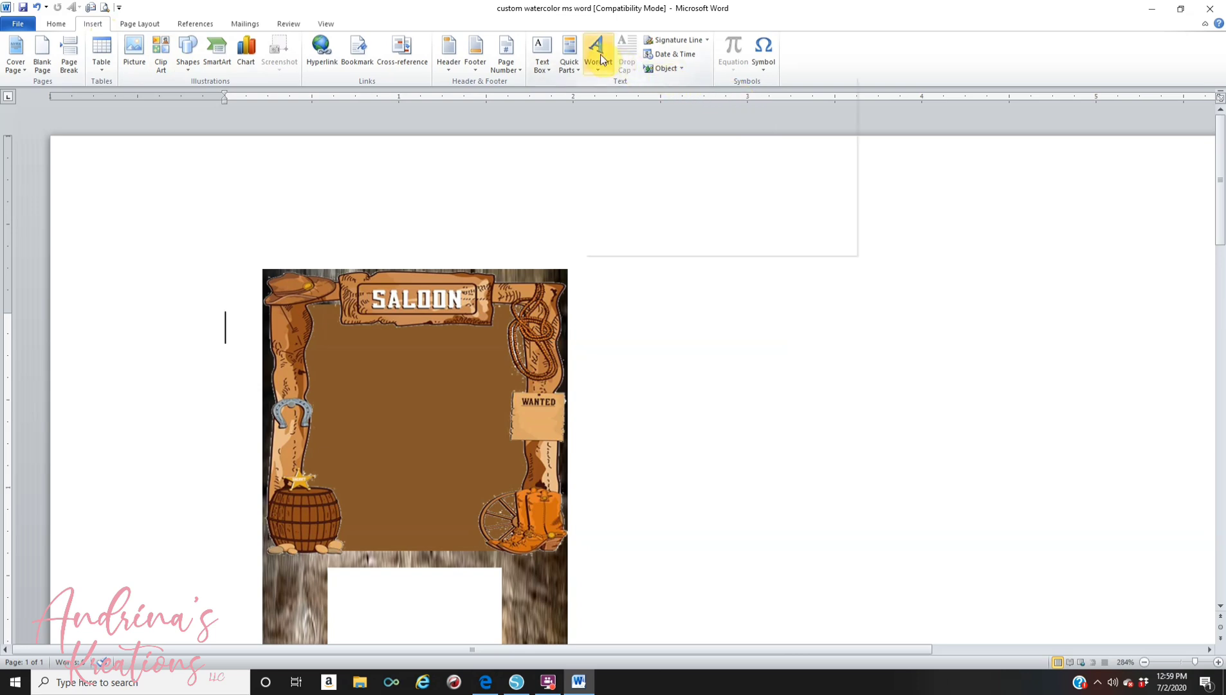
pyautogui.click(608, 95)
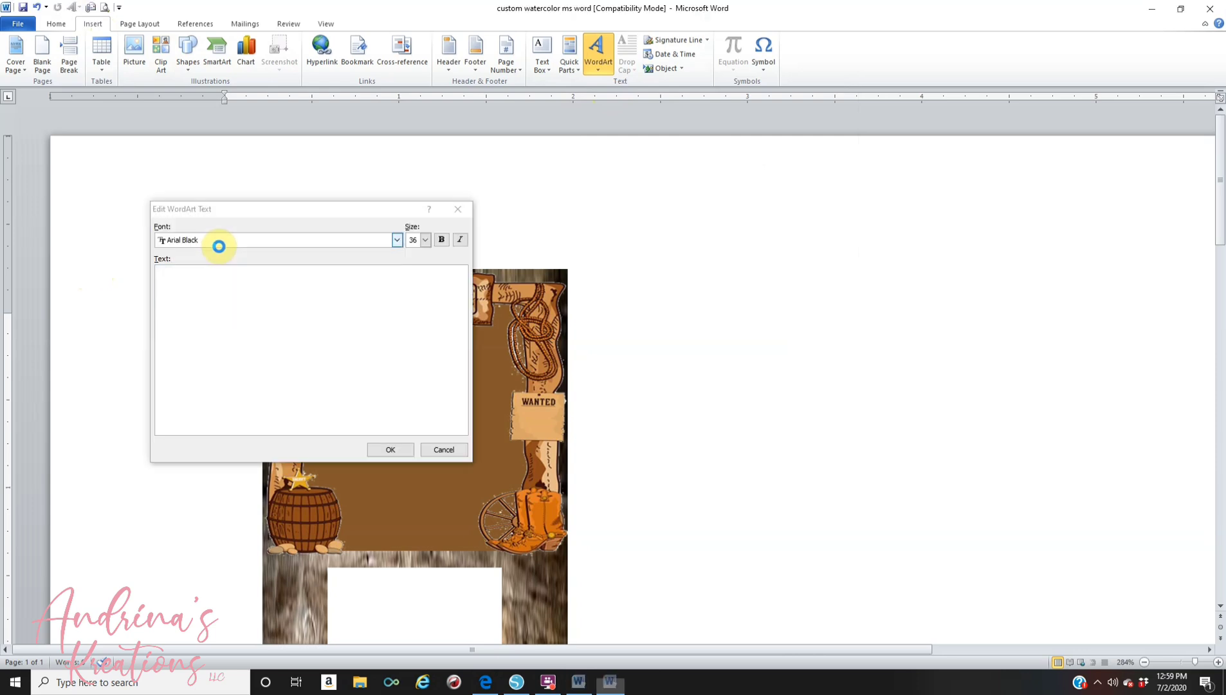
pyautogui.click(397, 242)
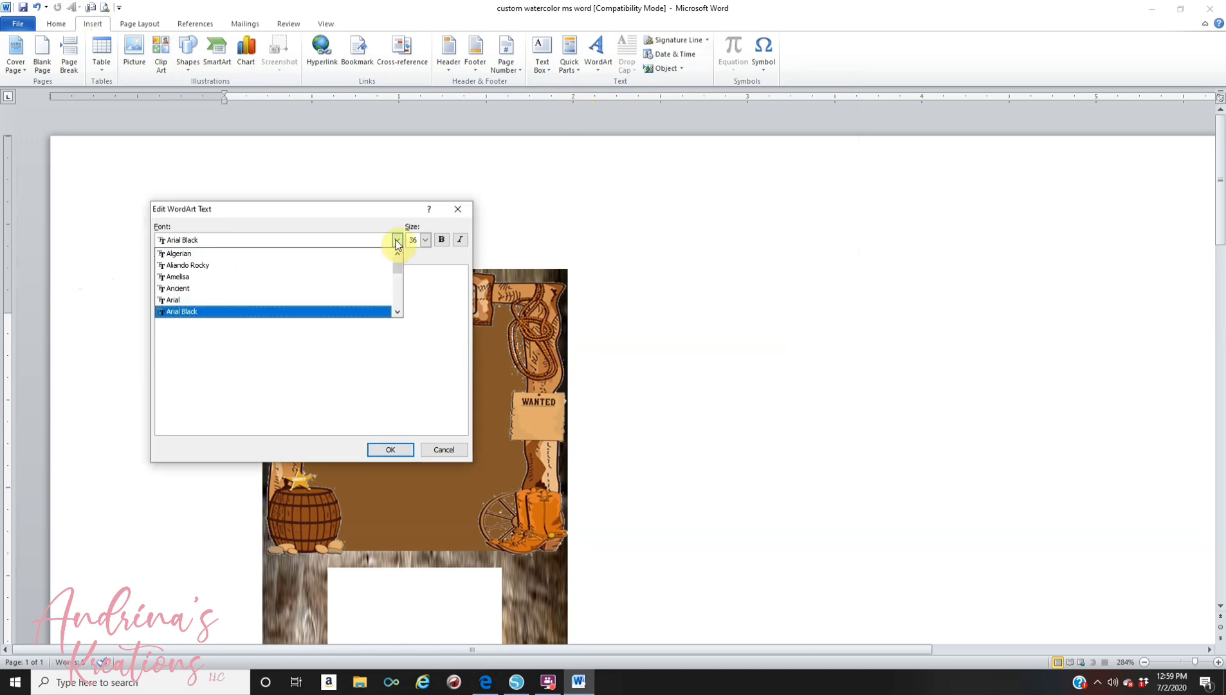
pyautogui.scroll(1, 322, 293)
pyautogui.scroll(-3, 322, 292)
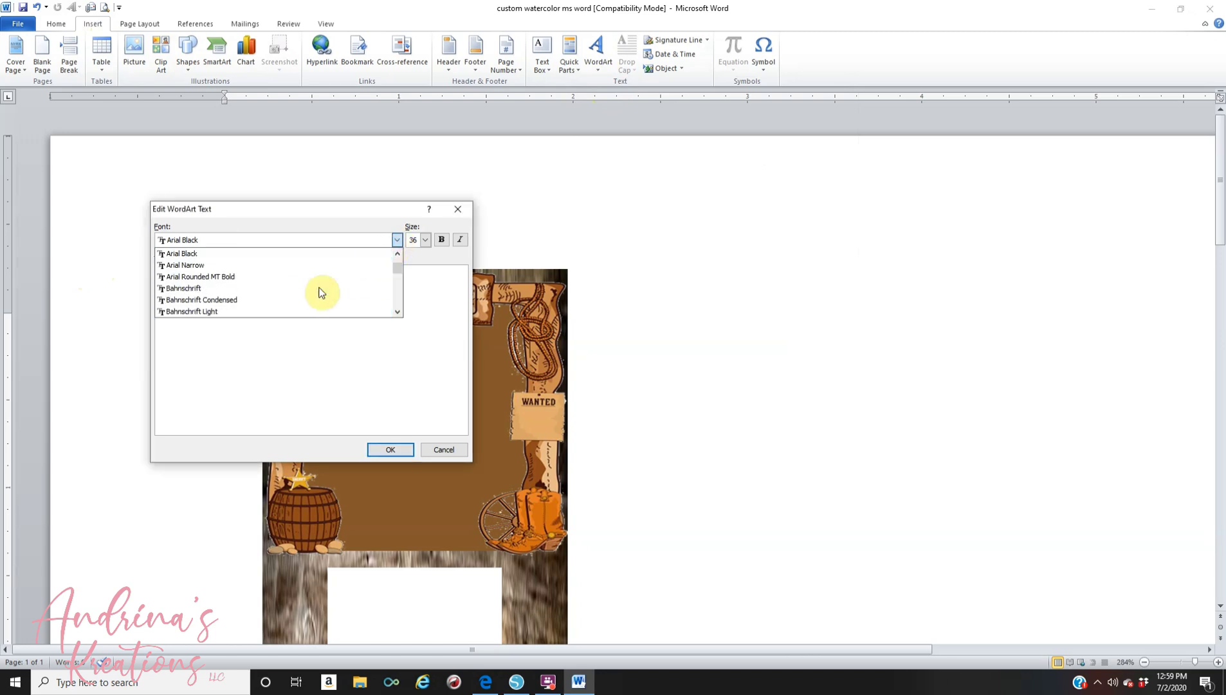
pyautogui.scroll(-5, 321, 291)
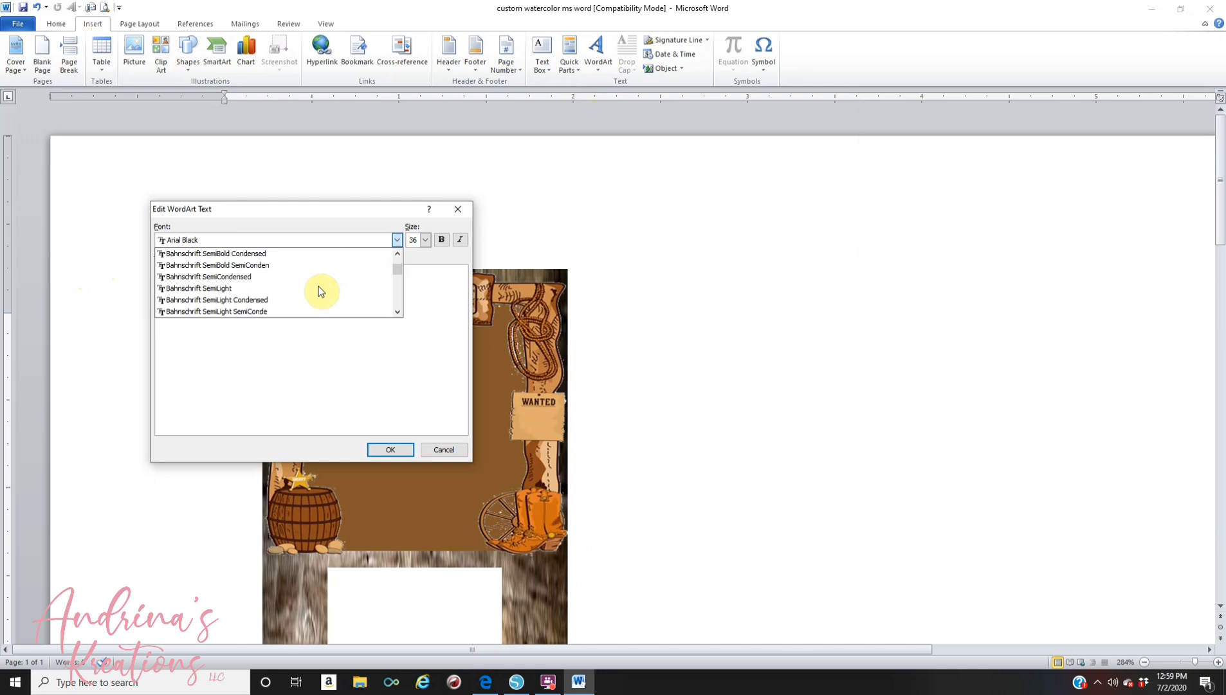
pyautogui.scroll(-6, 320, 289)
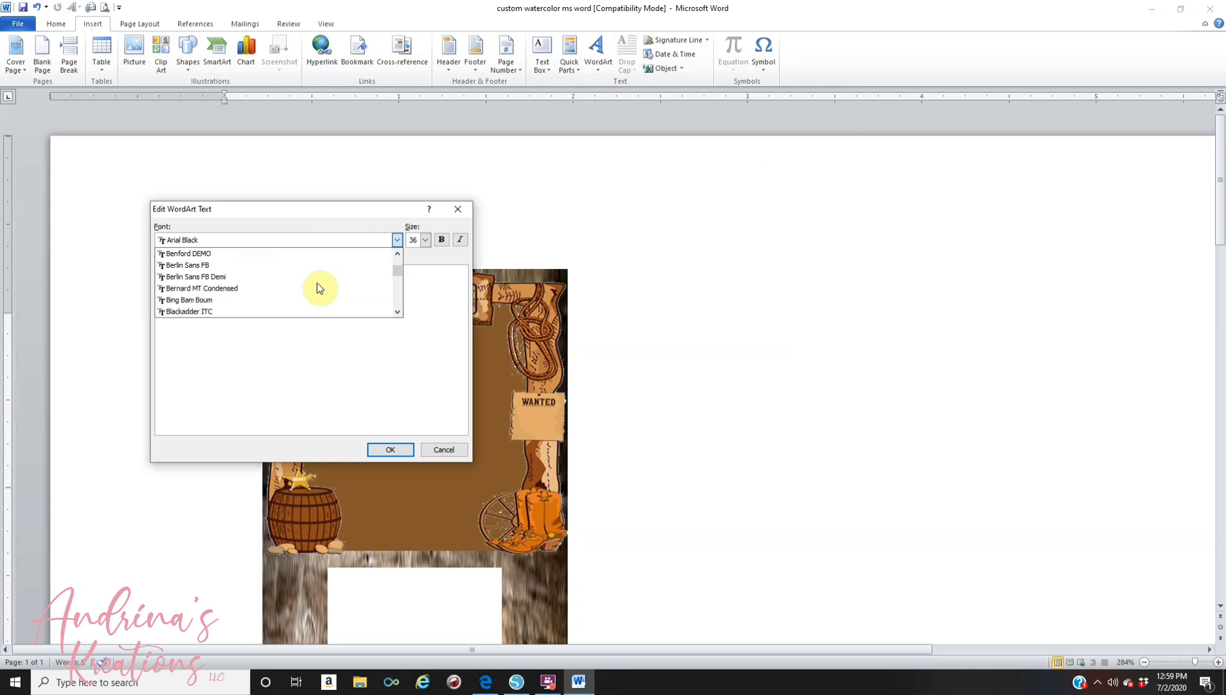
pyautogui.scroll(-3, 317, 286)
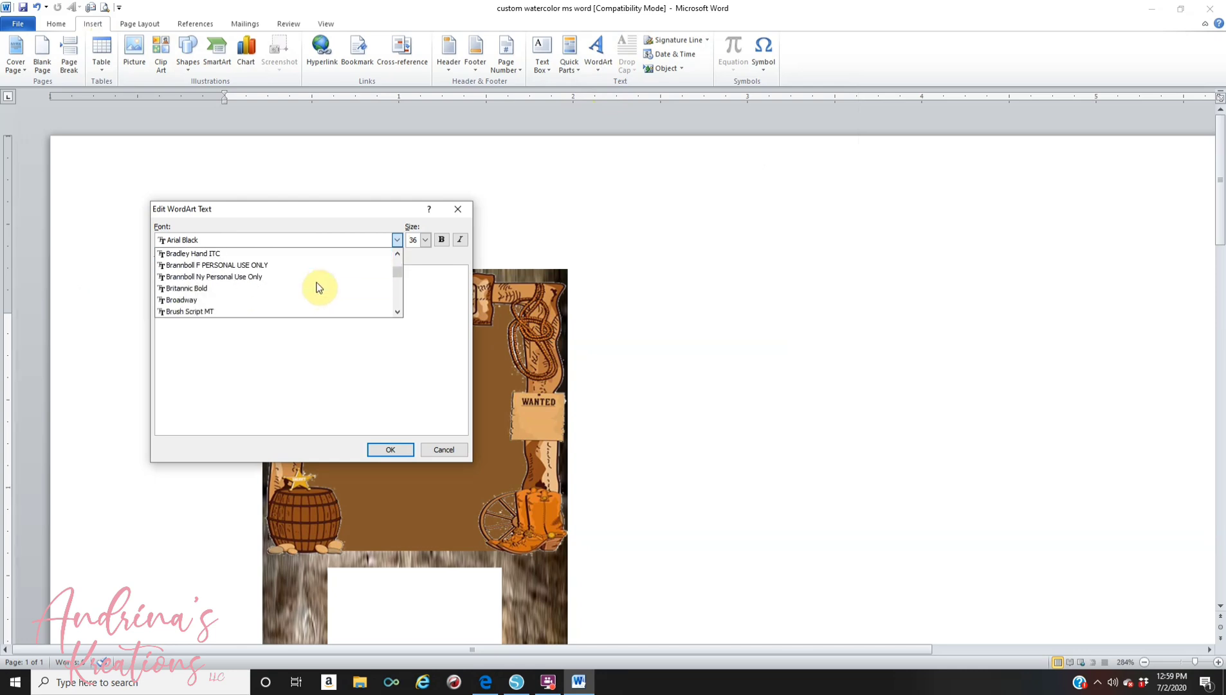
pyautogui.click(212, 265)
pyautogui.click(397, 239)
pyautogui.scroll(-4, 320, 299)
pyautogui.click(320, 300)
pyautogui.click(399, 242)
pyautogui.click(336, 274)
# Step: Enter the birthday child's name in possessive form, "4th" and "Birthday" on three separate lines and insert the WordArt
pyautogui.moveTo(355, 283); pyautogui.dragTo(156, 283)
pyautogui.write("Juan's")
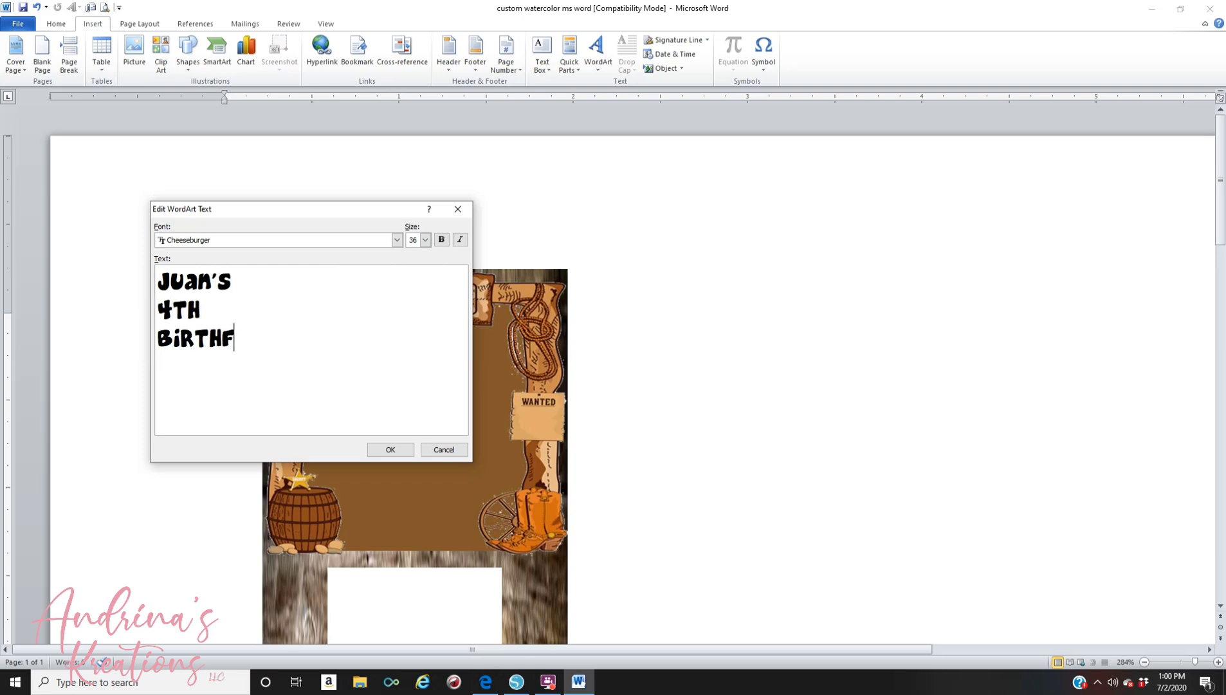
pyautogui.click(393, 449)
pyautogui.click(393, 449)
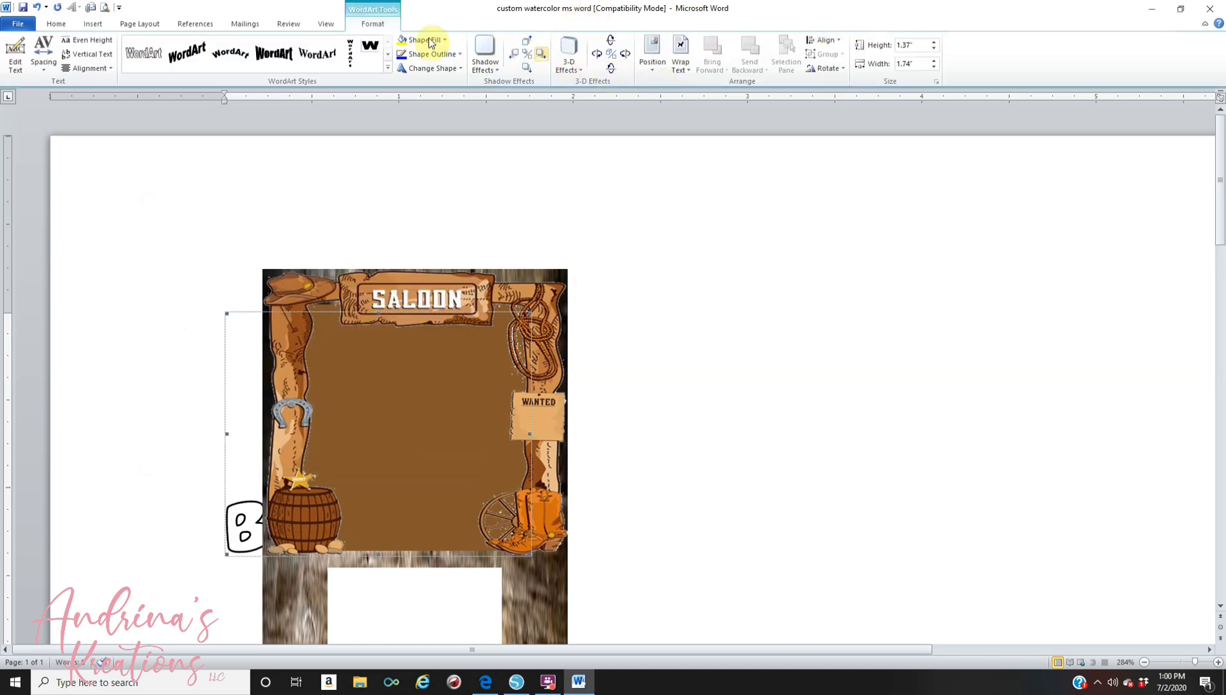
# Step: Set the birthday WordArt's wrapping to In Front of Text and shrink it to about 1.12" high by 0.97" wide
pyautogui.click(677, 63)
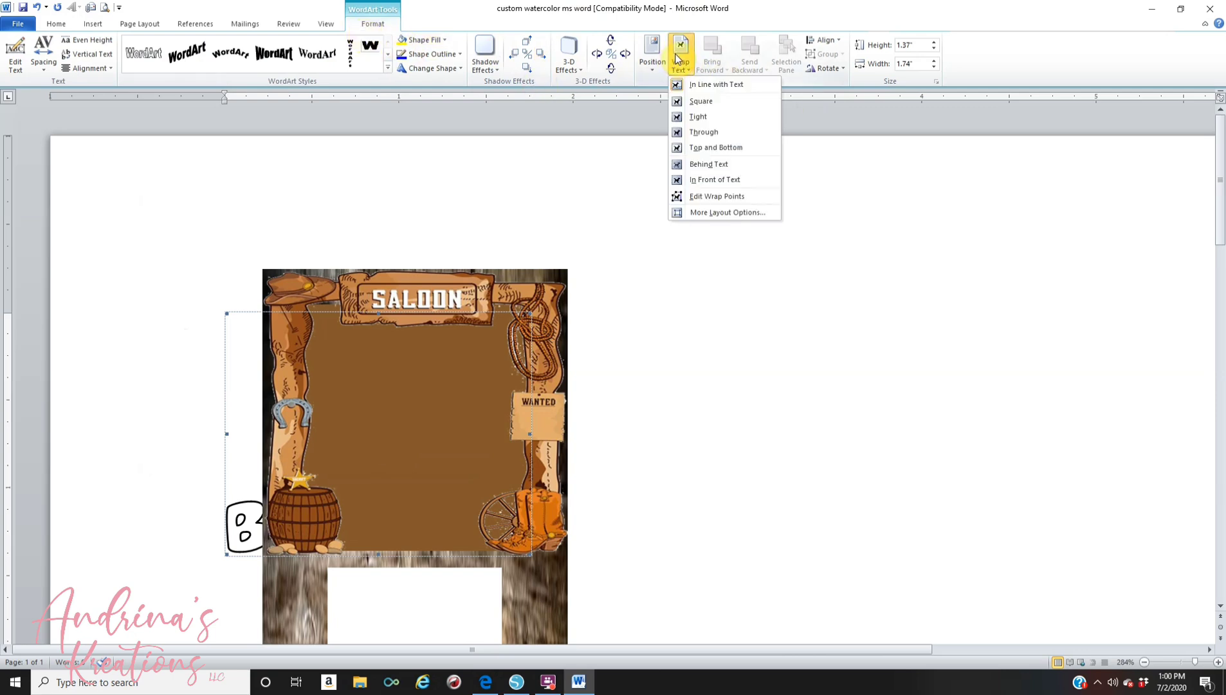
pyautogui.click(720, 179)
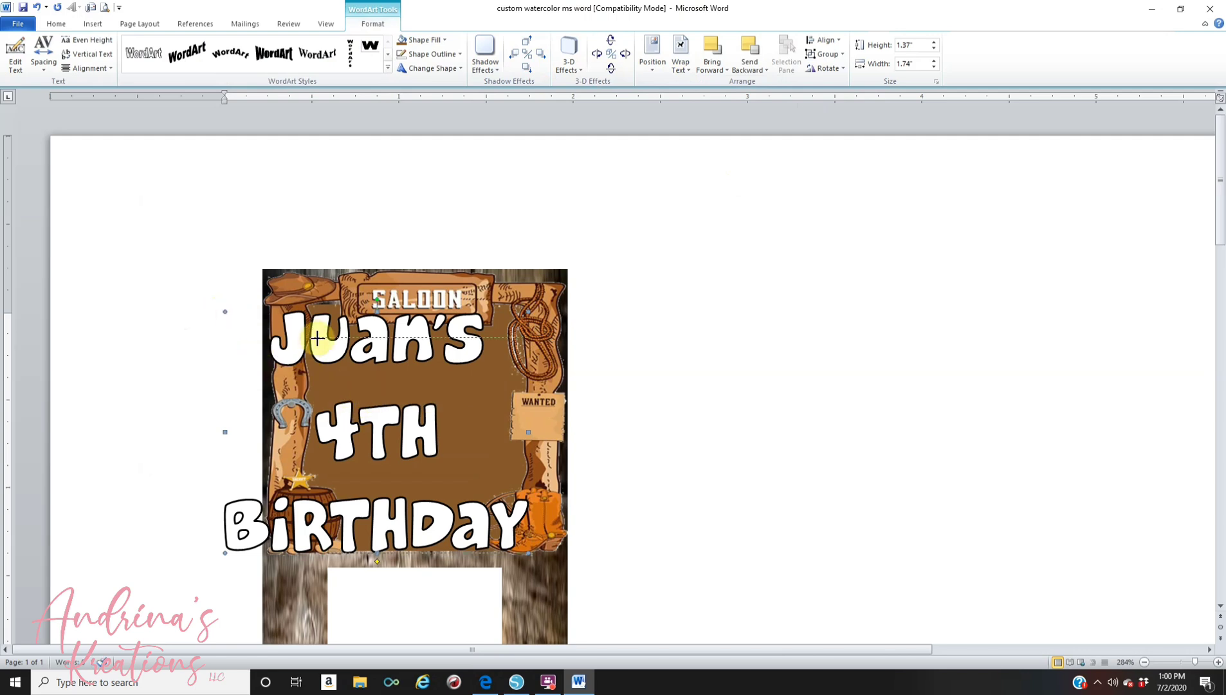
pyautogui.moveTo(370, 375); pyautogui.dragTo(359, 356)
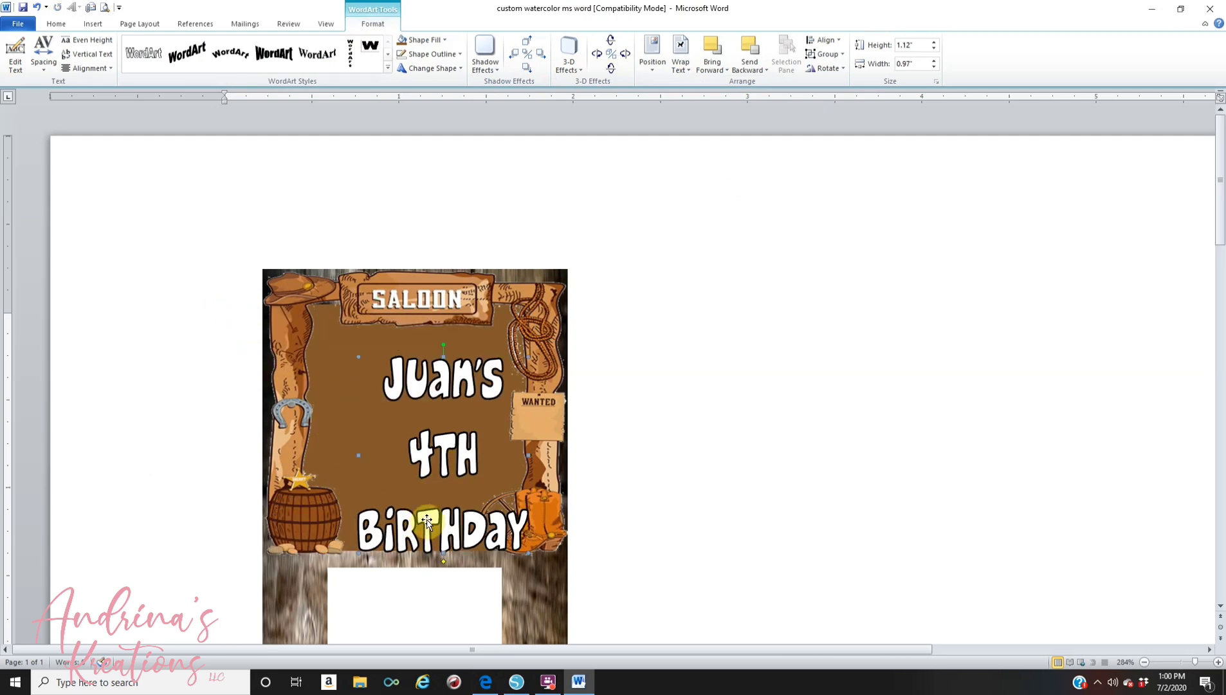
# Step: Centre the birthday WordArt on the brown panel inside the SALOON frame and reduce its height to about 1.03"
pyautogui.moveTo(401, 498); pyautogui.dragTo(375, 476)
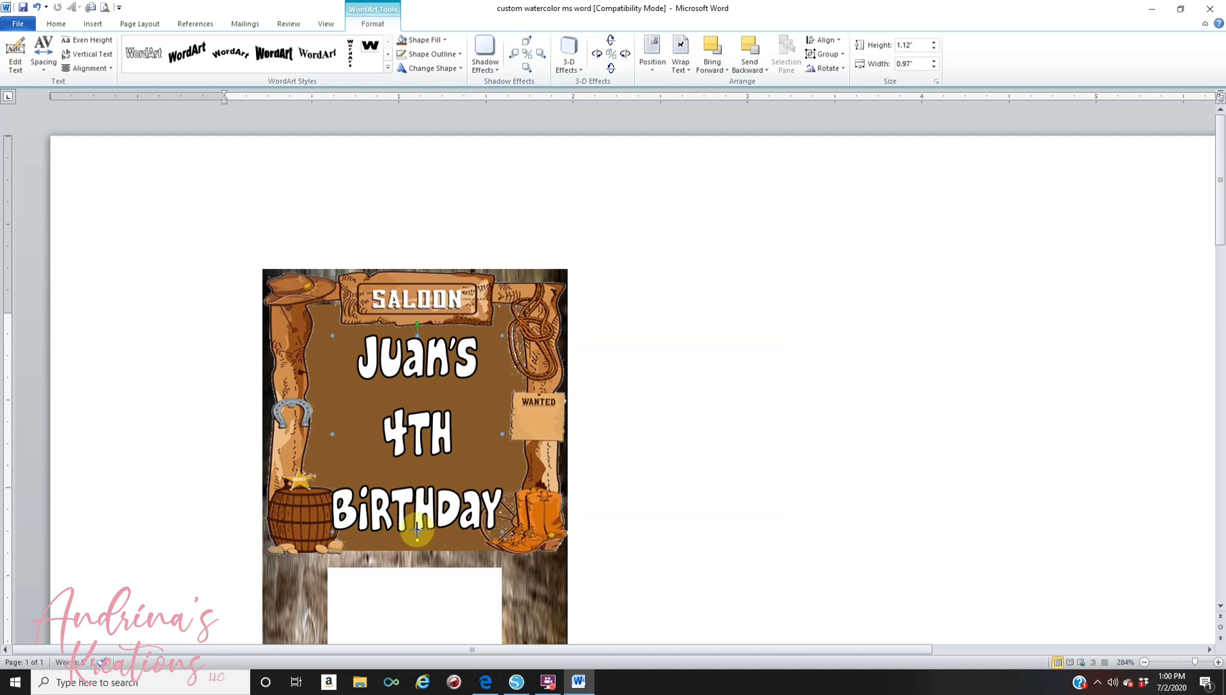
pyautogui.moveTo(417, 520); pyautogui.dragTo(413, 517)
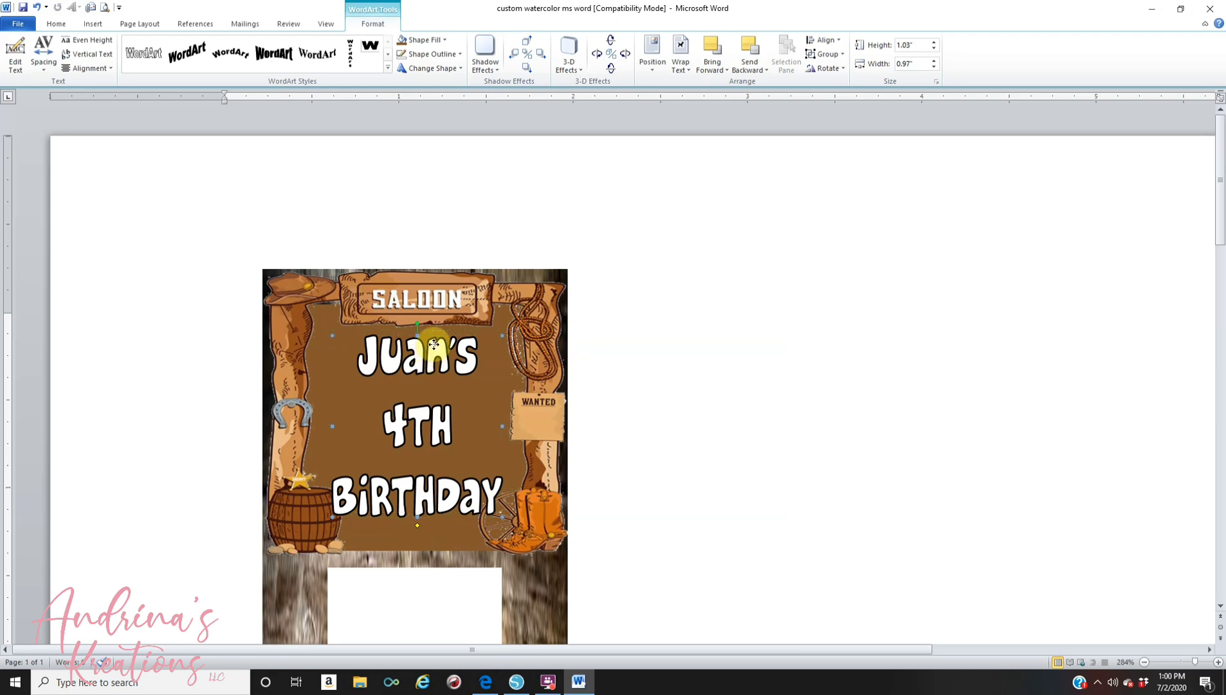
pyautogui.moveTo(434, 344); pyautogui.dragTo(433, 339)
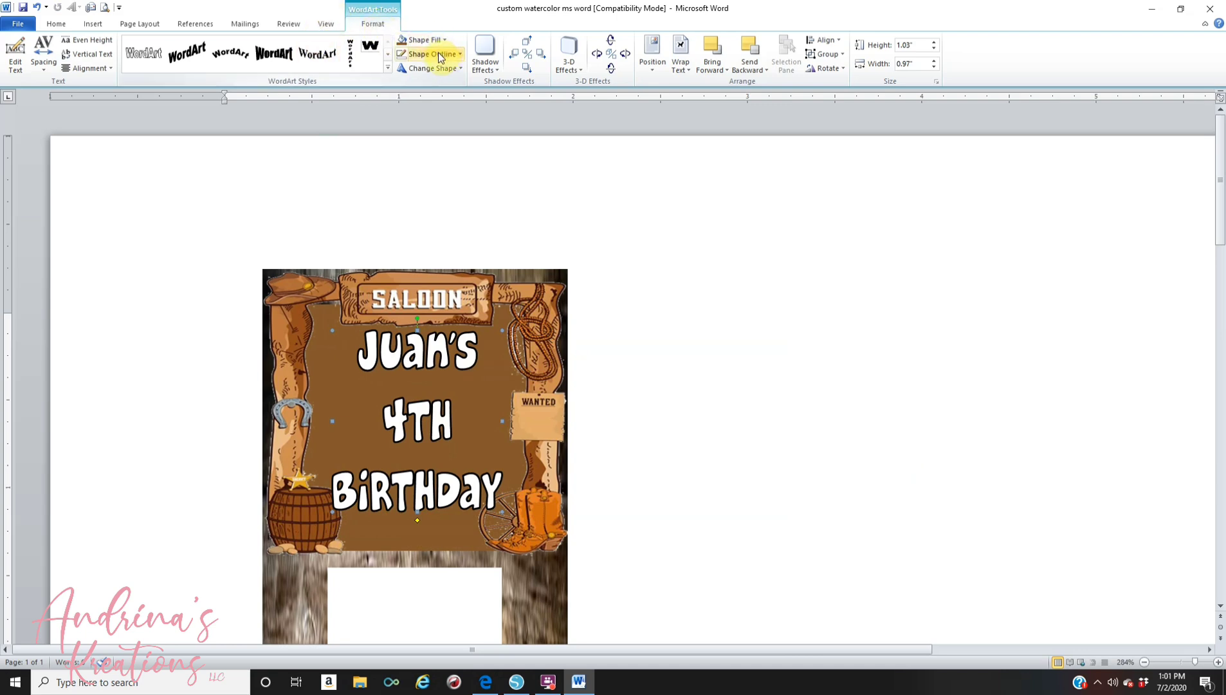
pyautogui.click(1182, 660)
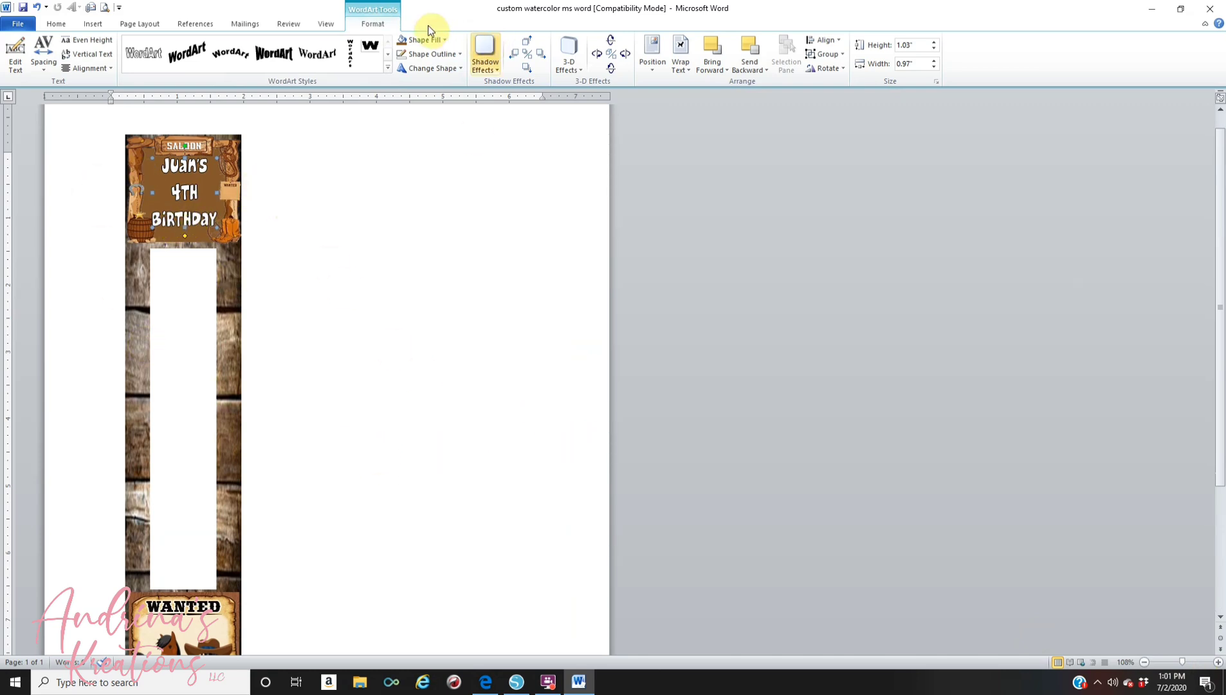
pyautogui.click(149, 170)
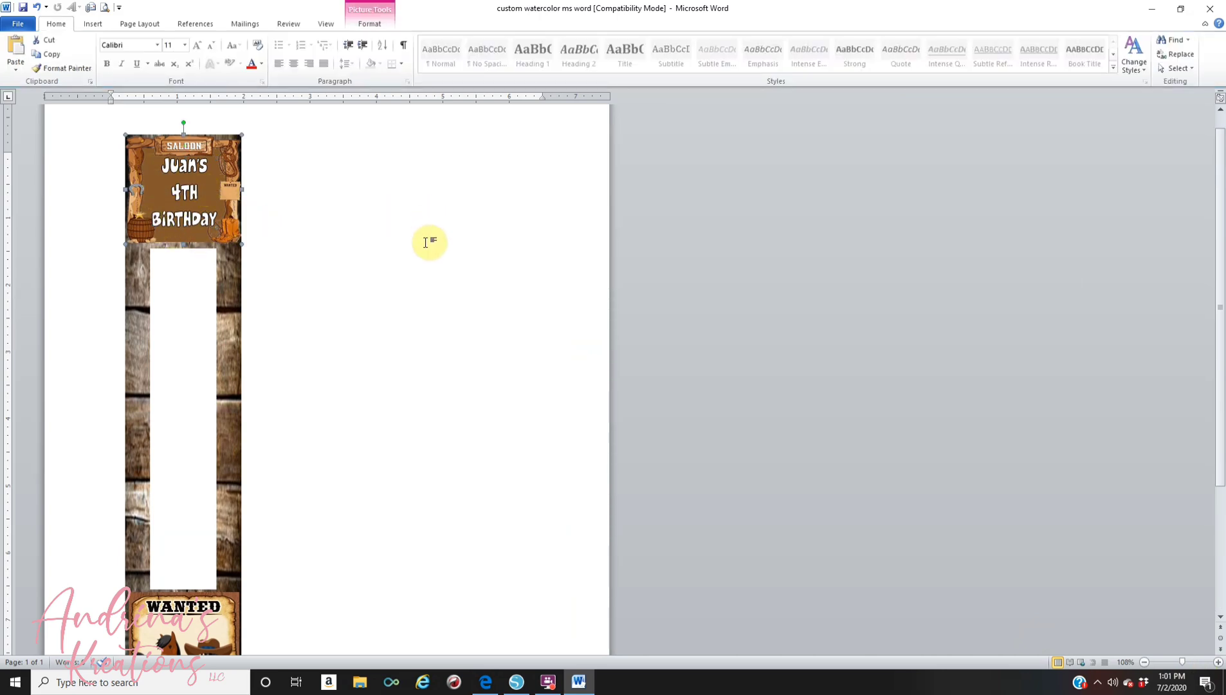
pyautogui.scroll(-2, 425, 243)
pyautogui.scroll(2, 425, 243)
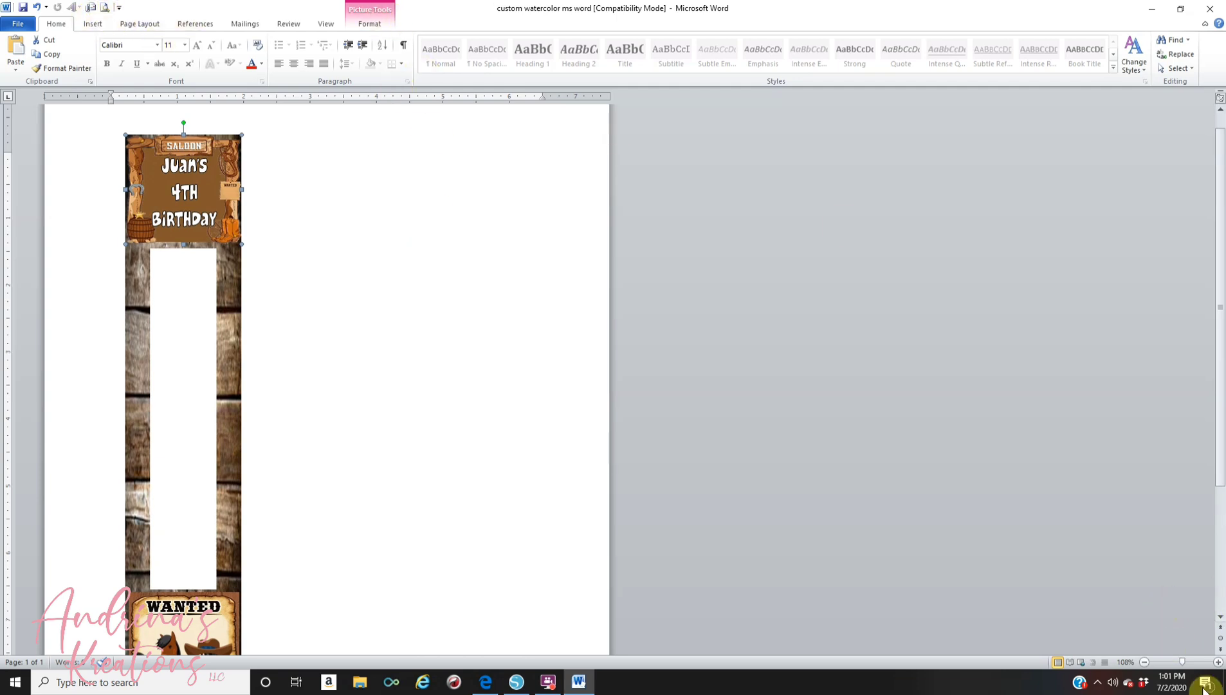
pyautogui.click(1180, 660)
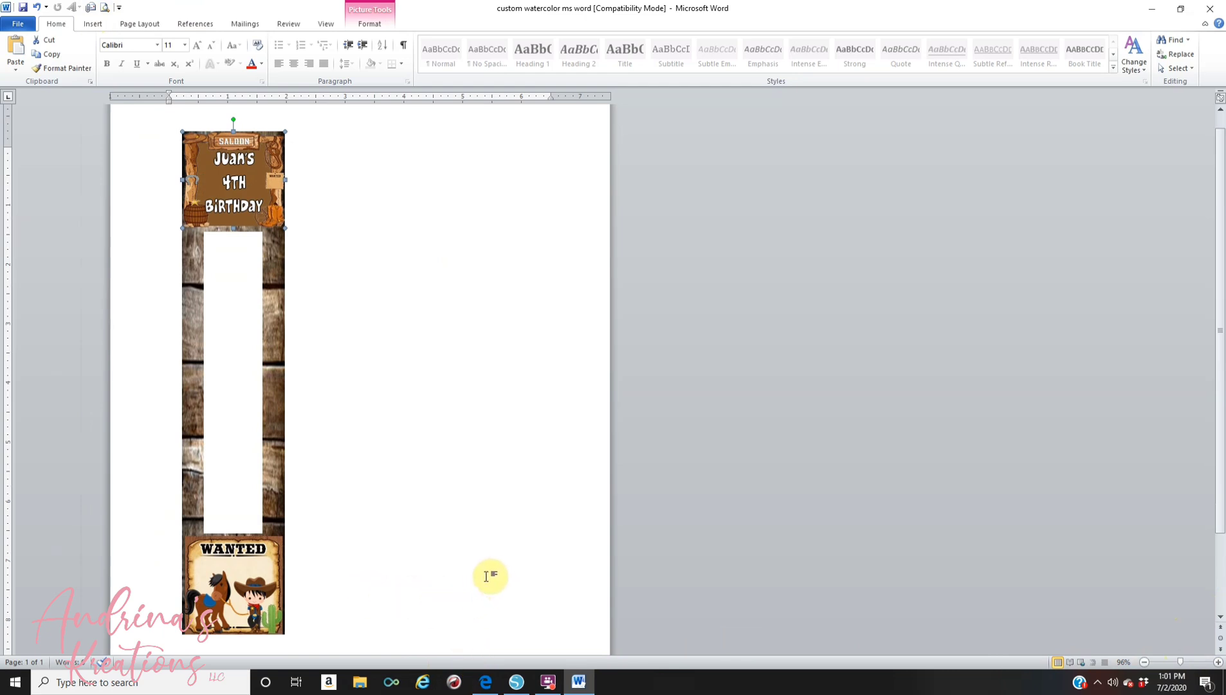
pyautogui.click(451, 209)
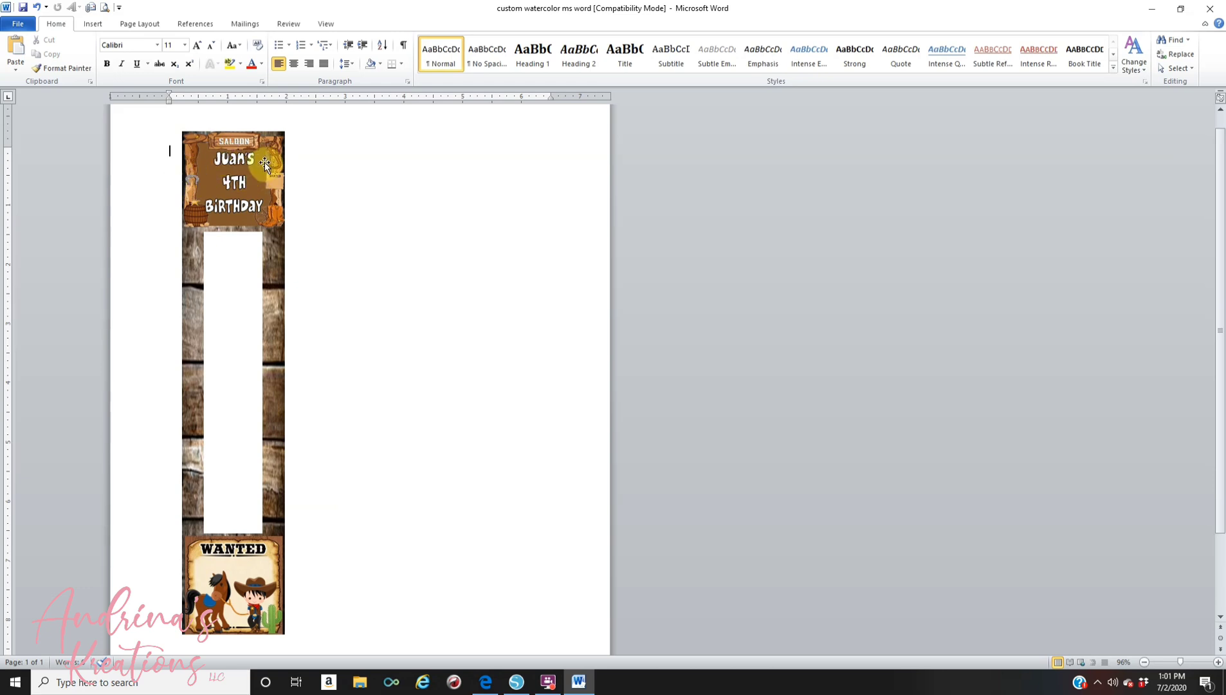
# Step: Move the SALOON frame aside, try a picture fill for the brown rectangle, and put the frame back over it
pyautogui.click(226, 142)
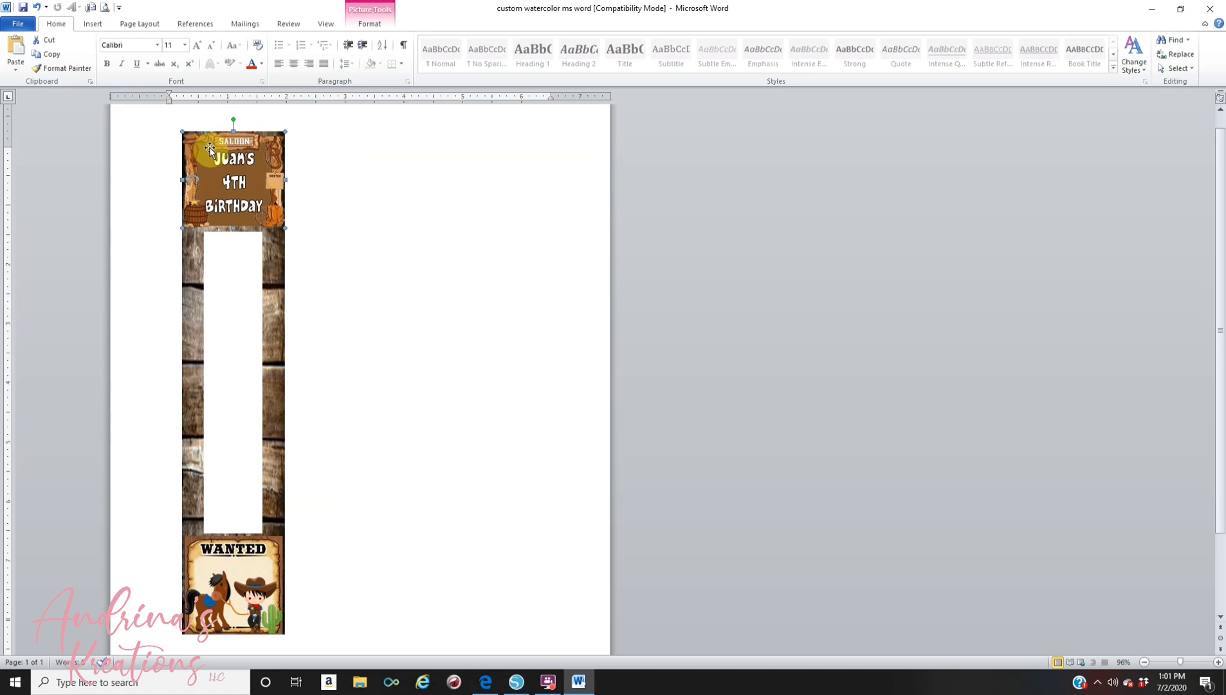
pyautogui.moveTo(223, 143); pyautogui.dragTo(362, 142)
pyautogui.doubleClick(219, 168)
pyautogui.click(449, 40)
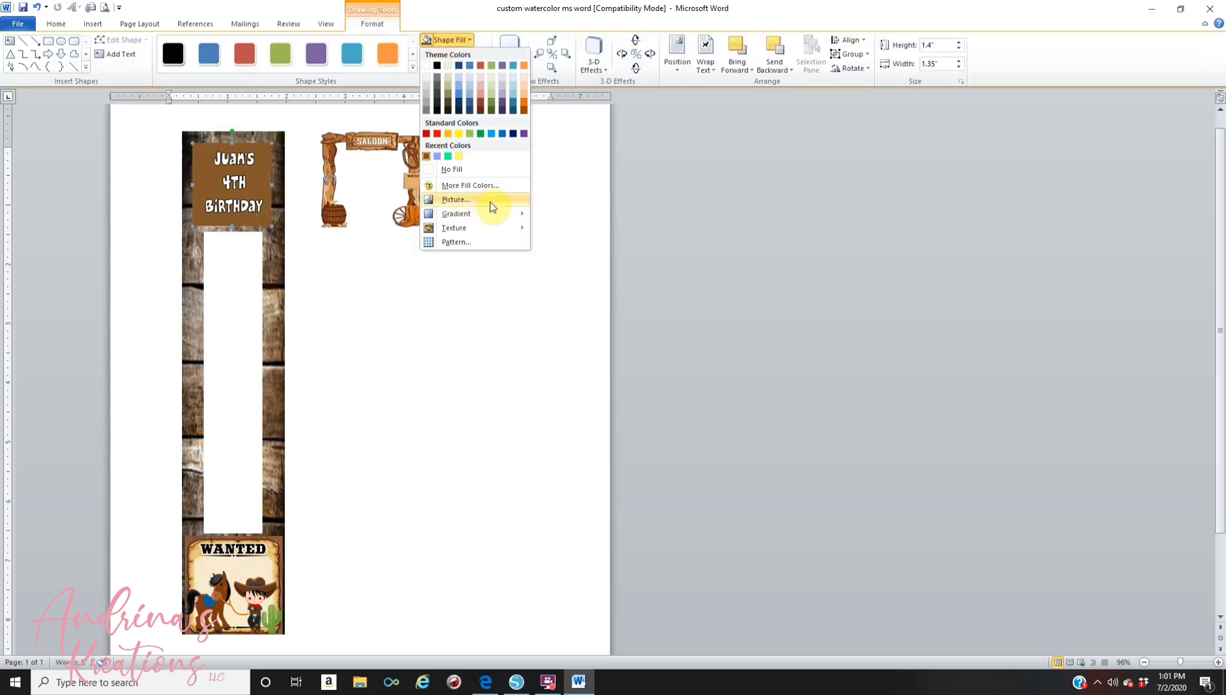
pyautogui.click(468, 203)
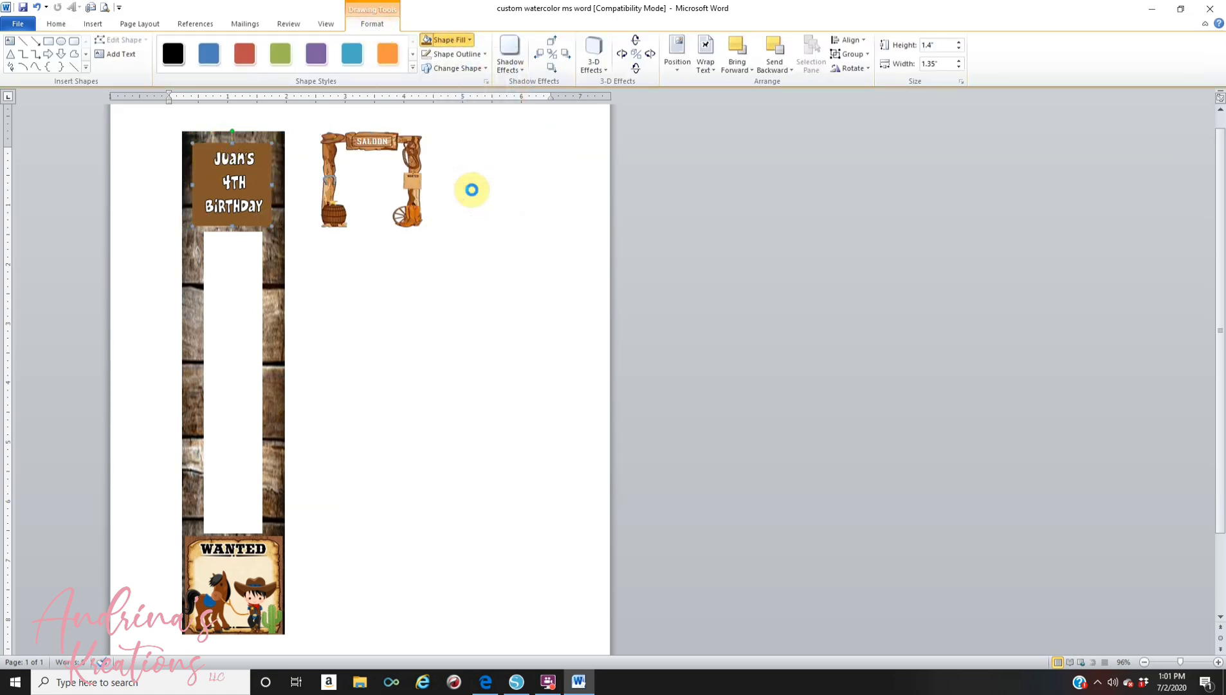
pyautogui.click(682, 226)
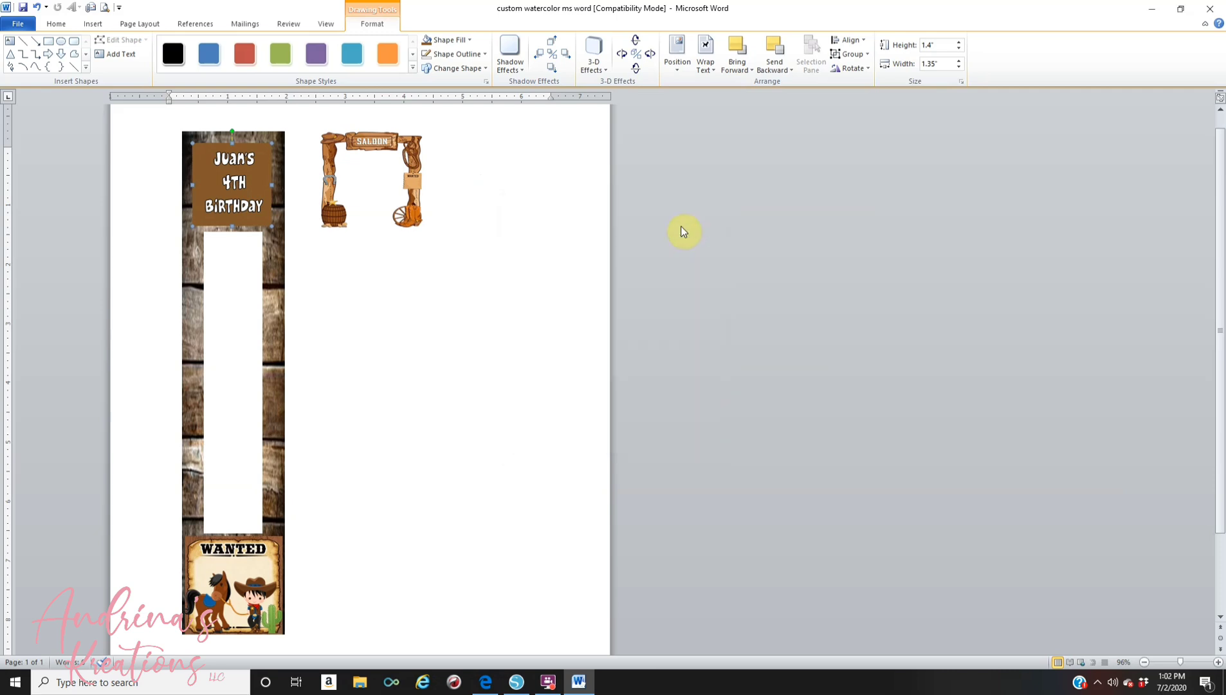
pyautogui.moveTo(406, 213); pyautogui.dragTo(267, 213)
pyautogui.click(520, 282)
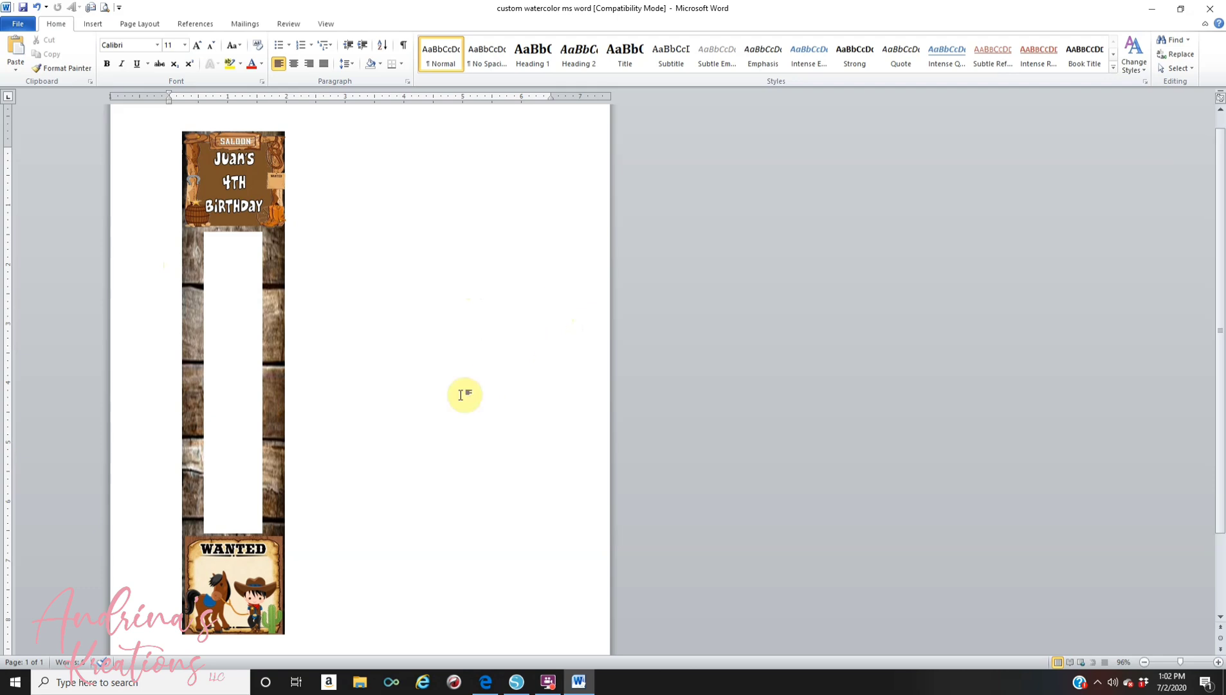
# Step: Try selecting all the template pieces together for grouping, and undo and redo the SALOON frame's last move
pyautogui.click(198, 218)
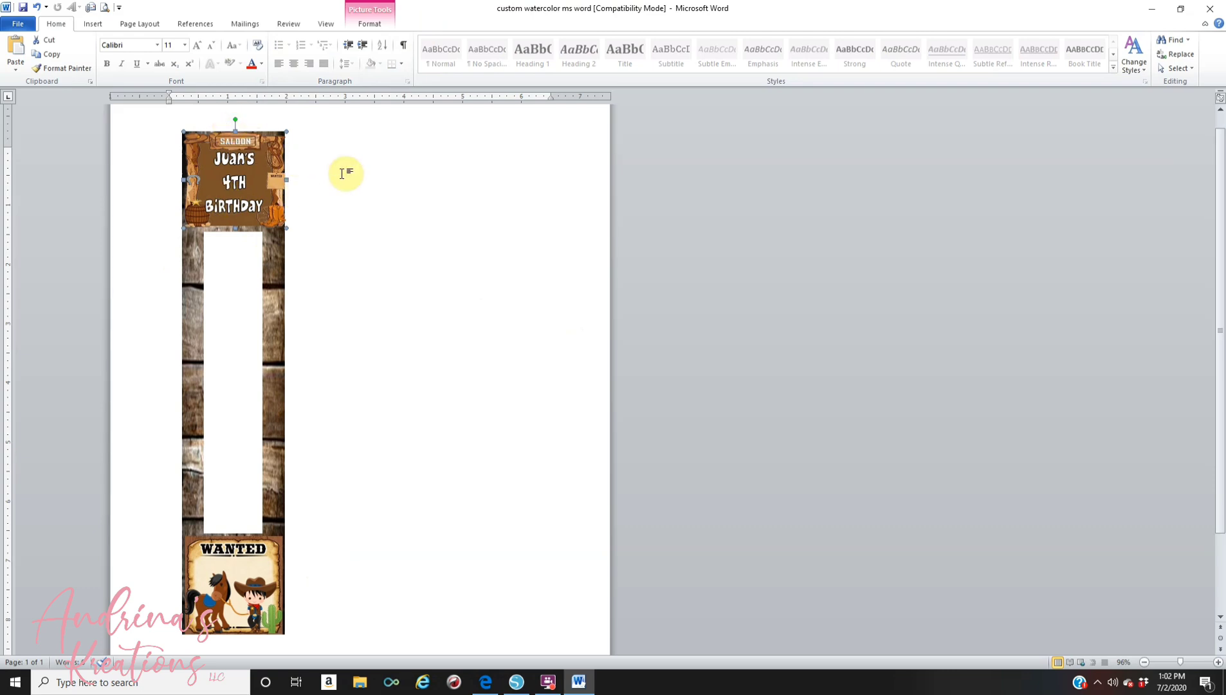
pyautogui.click(241, 159)
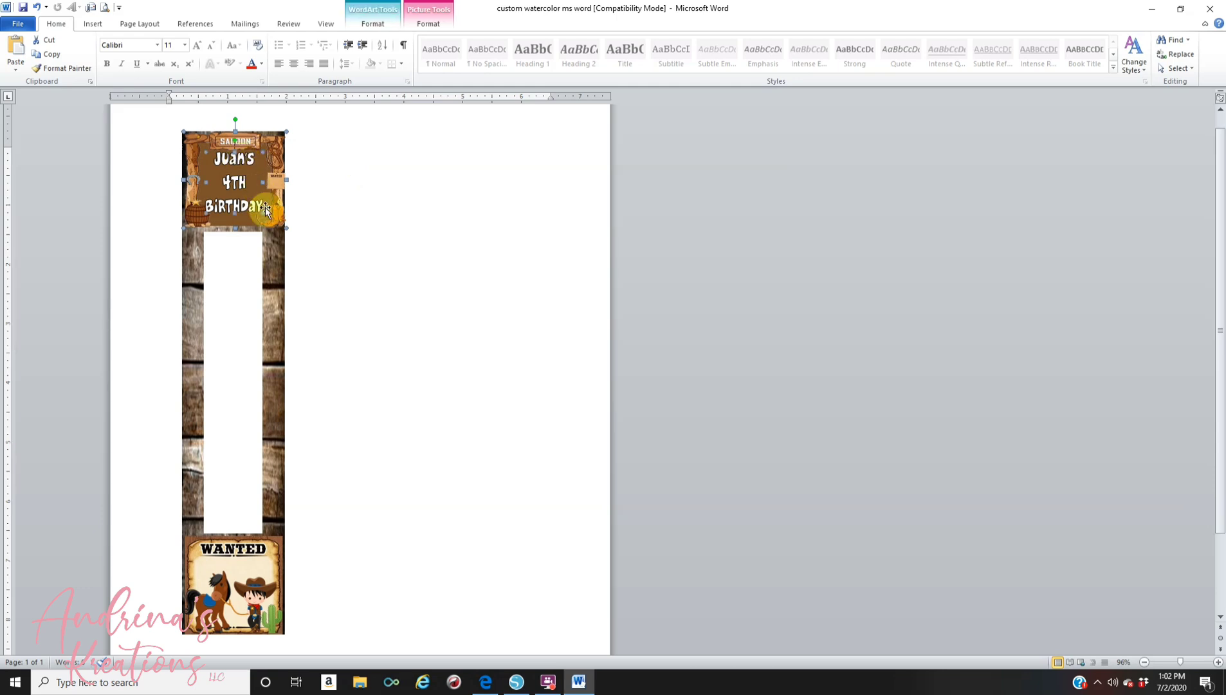
pyautogui.keyDown('shift'); pyautogui.click(206, 256); pyautogui.keyUp('shift')
pyautogui.keyDown('shift'); pyautogui.click(242, 266); pyautogui.keyUp('shift')
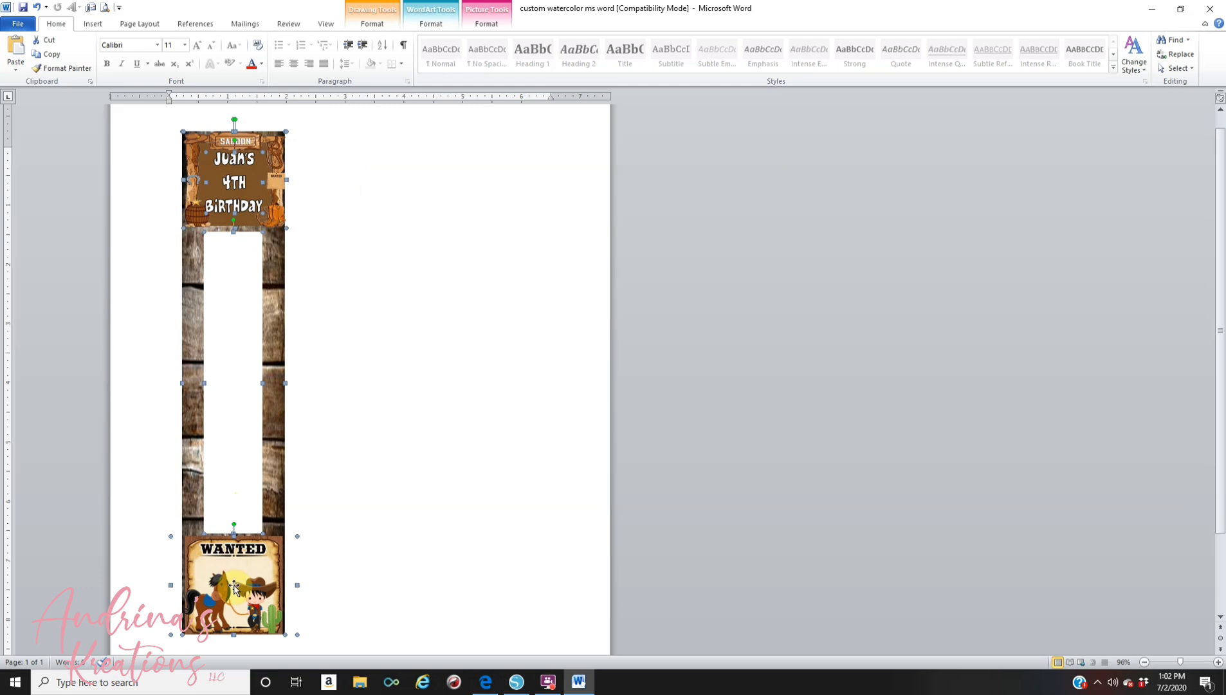
pyautogui.keyDown('shift'); pyautogui.click(270, 622); pyautogui.keyUp('shift')
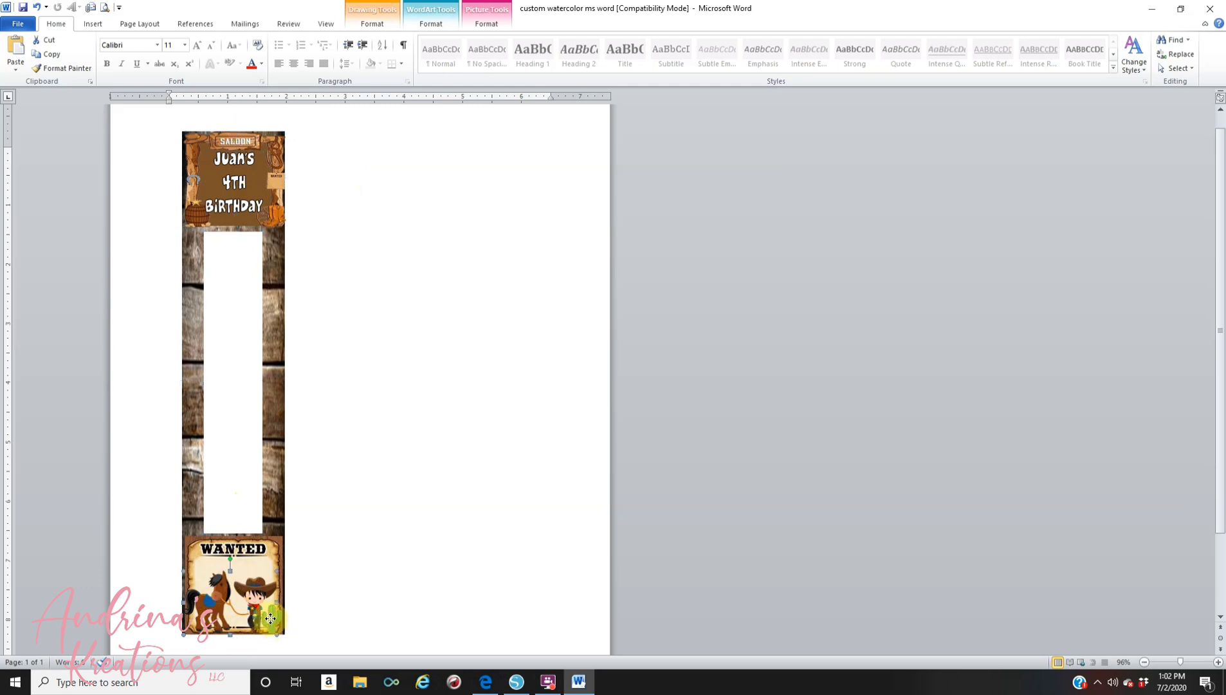
pyautogui.rightClick(275, 617)
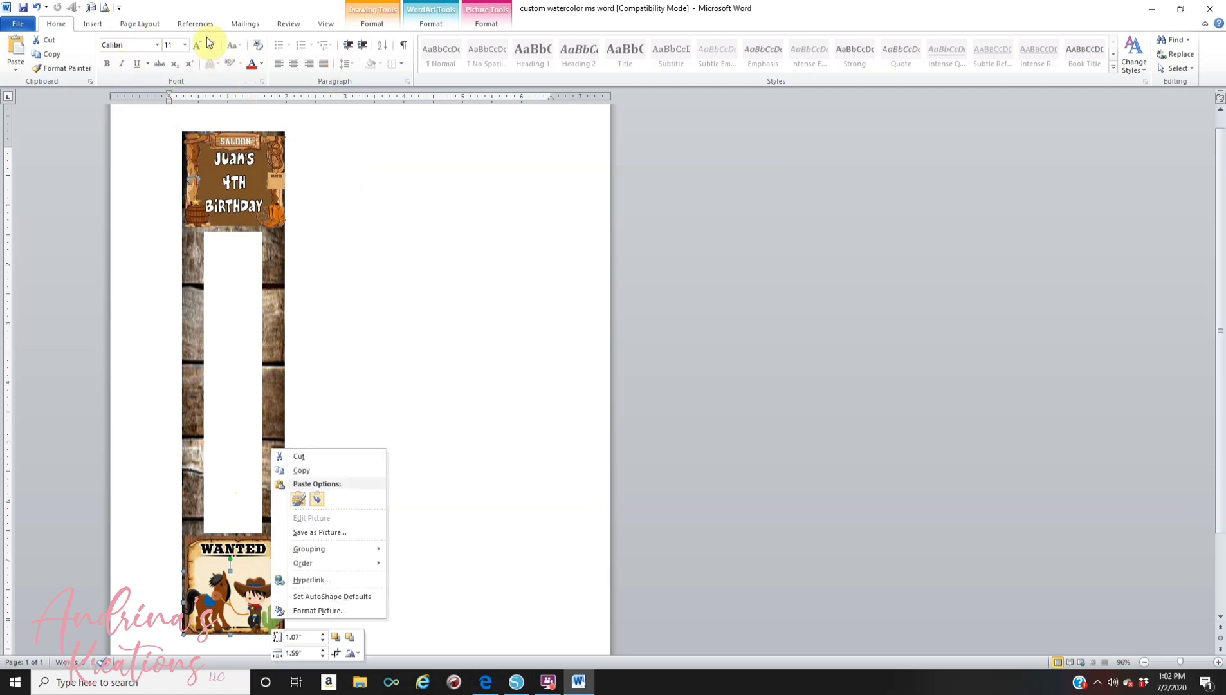
pyautogui.click(36, 8)
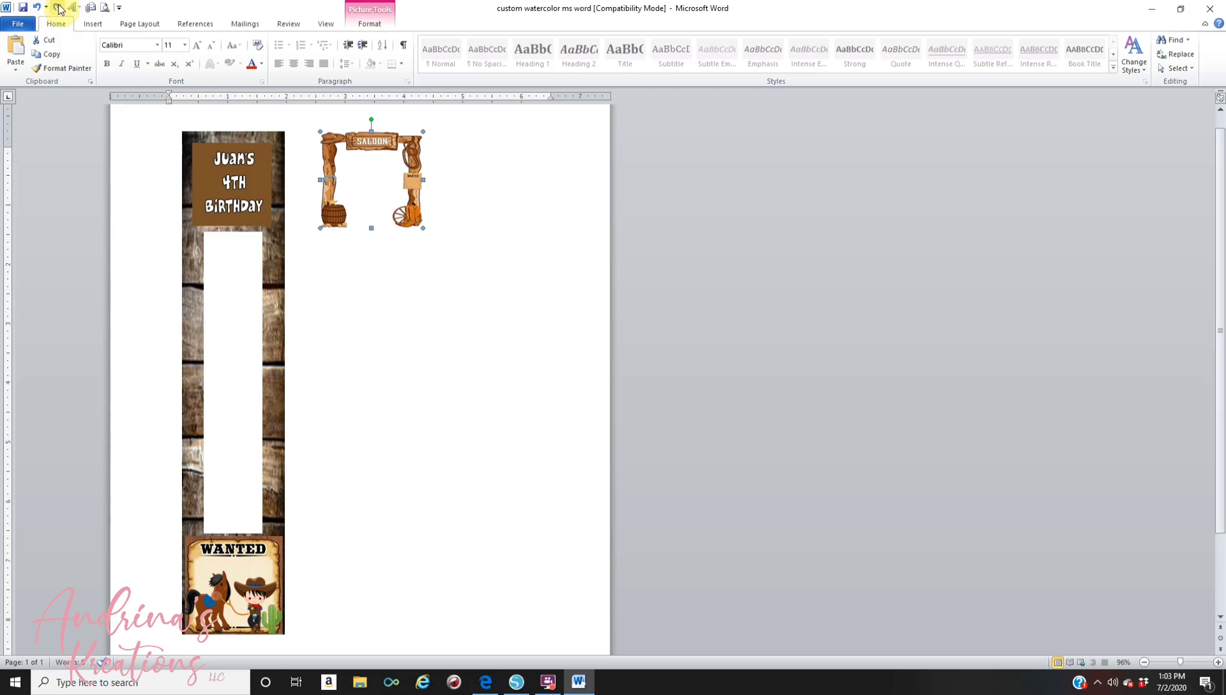
pyautogui.click(36, 7)
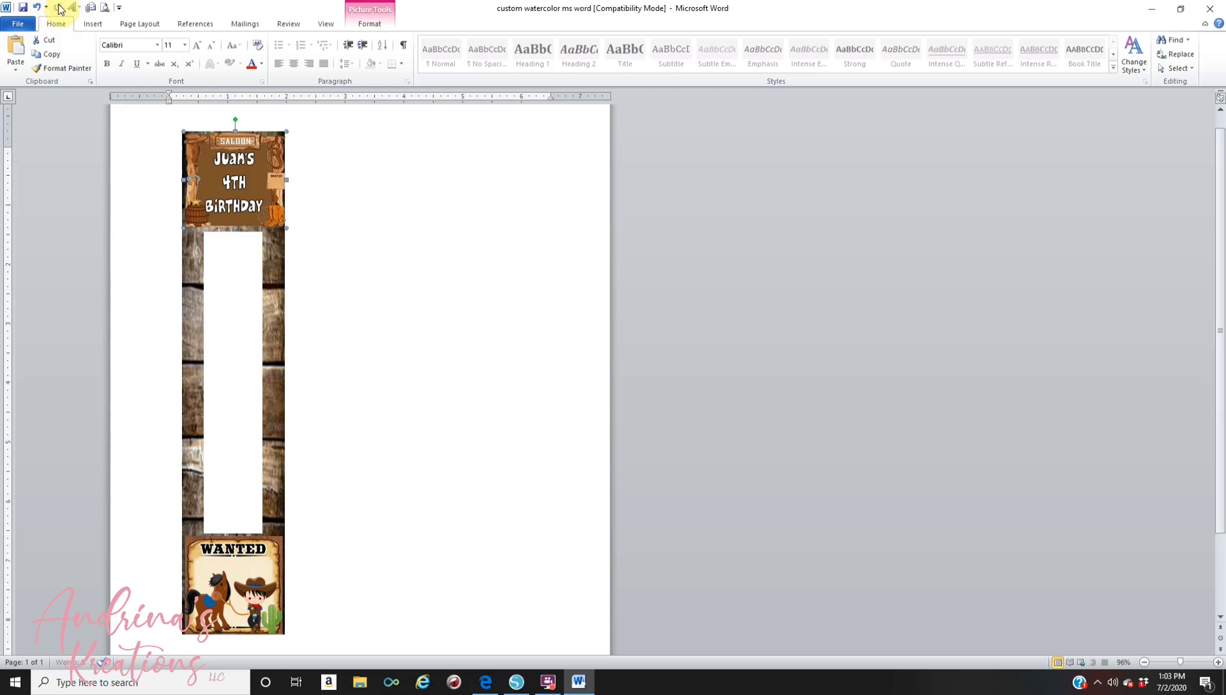
# Step: Select the SALOON frame, birthday WordArt, wood strip, white strip and WANTED scene pieces, group them, undo that grouping, and group them again
pyautogui.keyDown('shift'); pyautogui.click(226, 159); pyautogui.keyUp('shift')
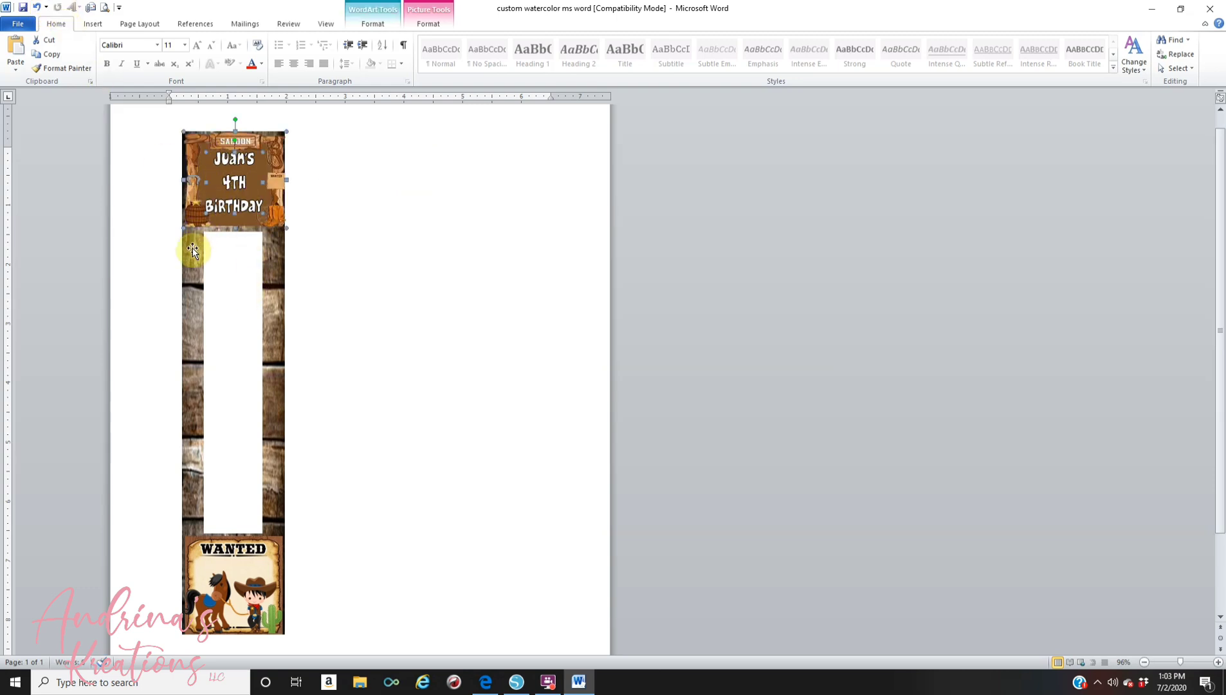
pyautogui.keyDown('shift'); pyautogui.click(192, 249); pyautogui.keyUp('shift')
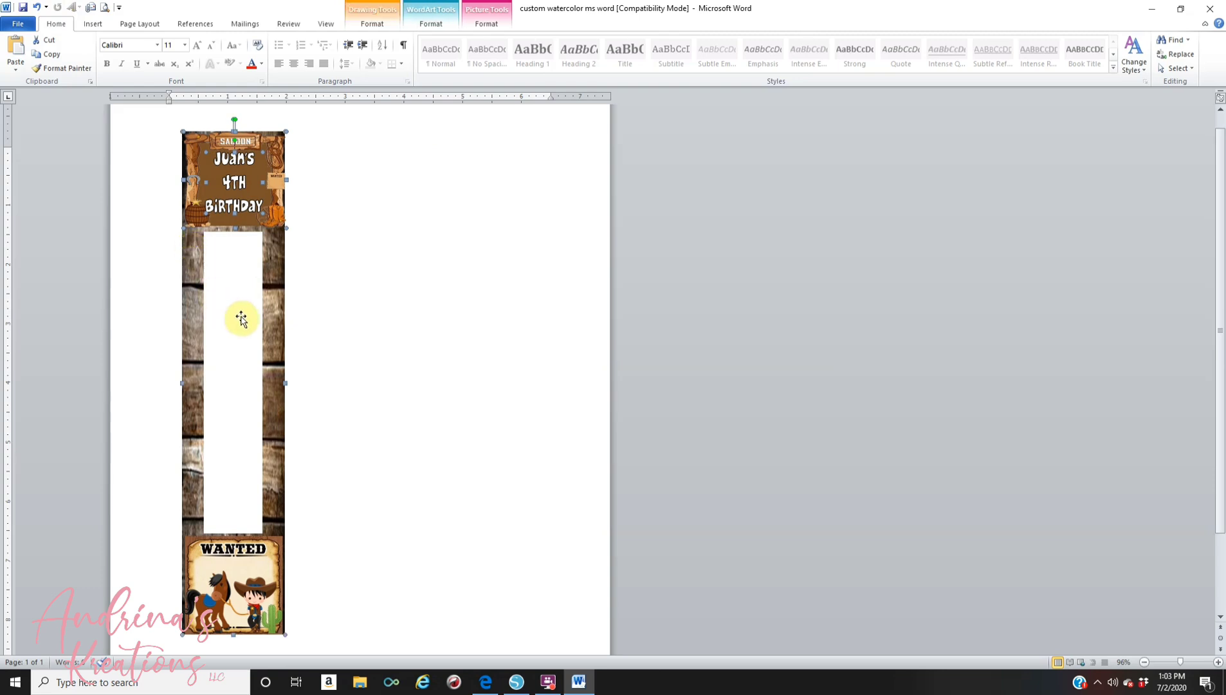
pyautogui.keyDown('shift'); pyautogui.click(246, 548); pyautogui.keyUp('shift')
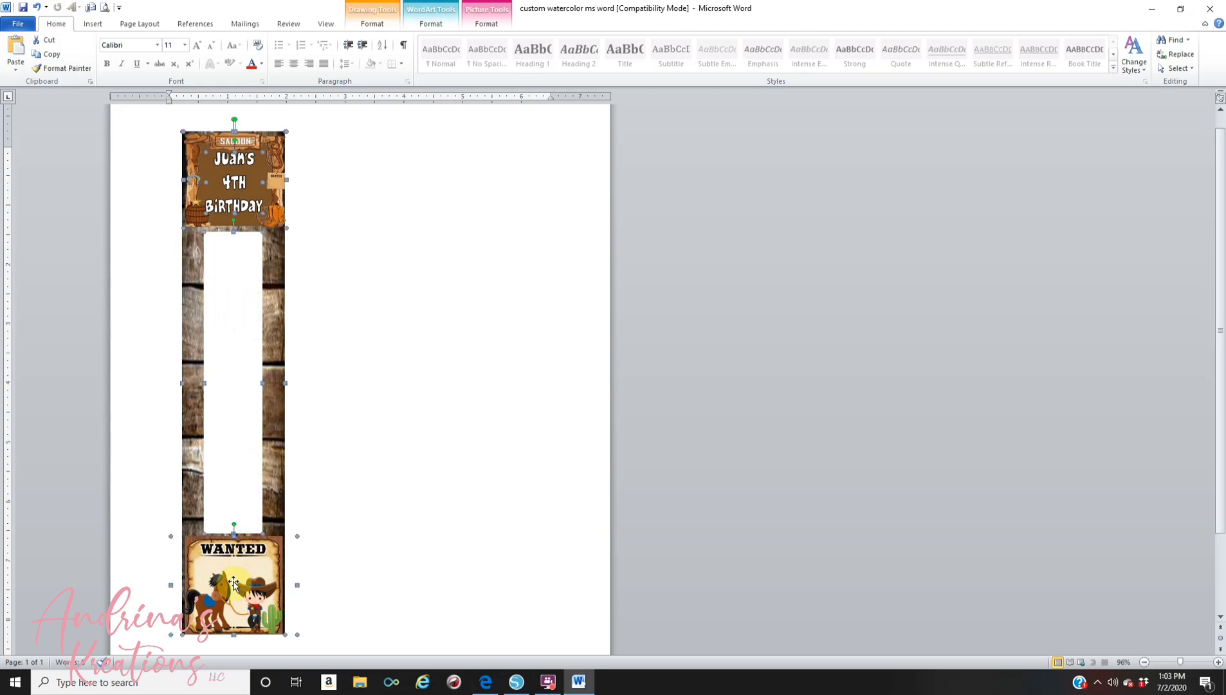
pyautogui.keyDown('shift'); pyautogui.click(273, 625); pyautogui.keyUp('shift')
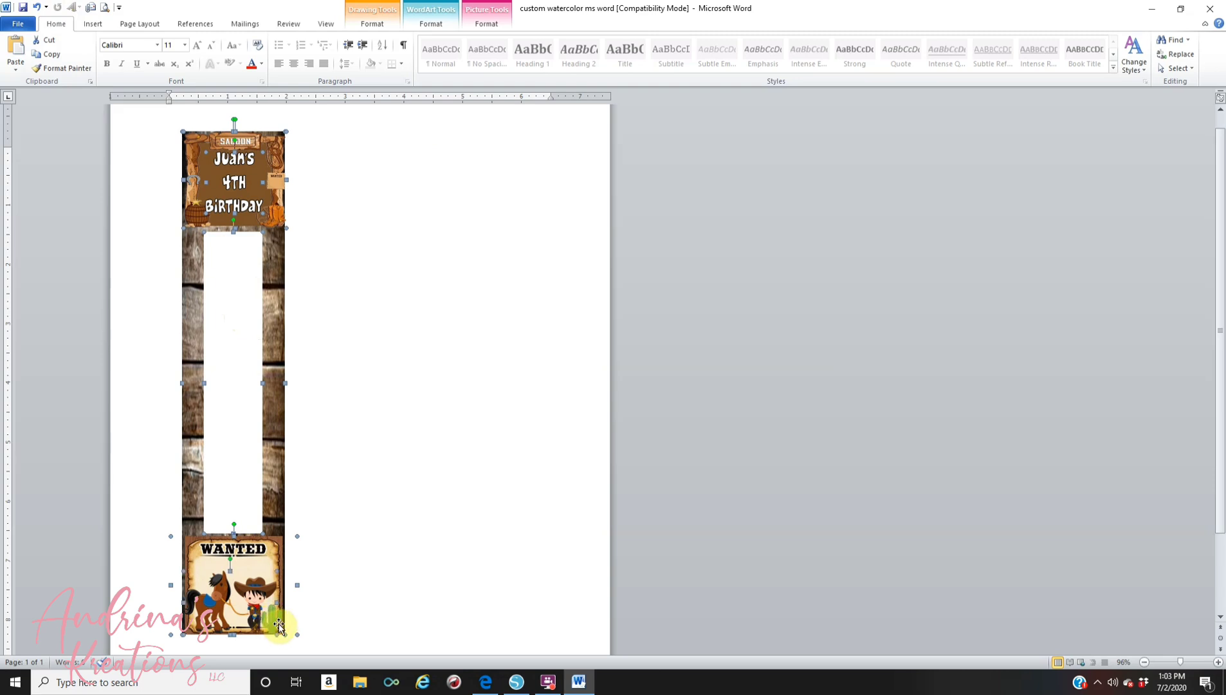
pyautogui.keyDown('shift'); pyautogui.click(274, 601); pyautogui.keyUp('shift')
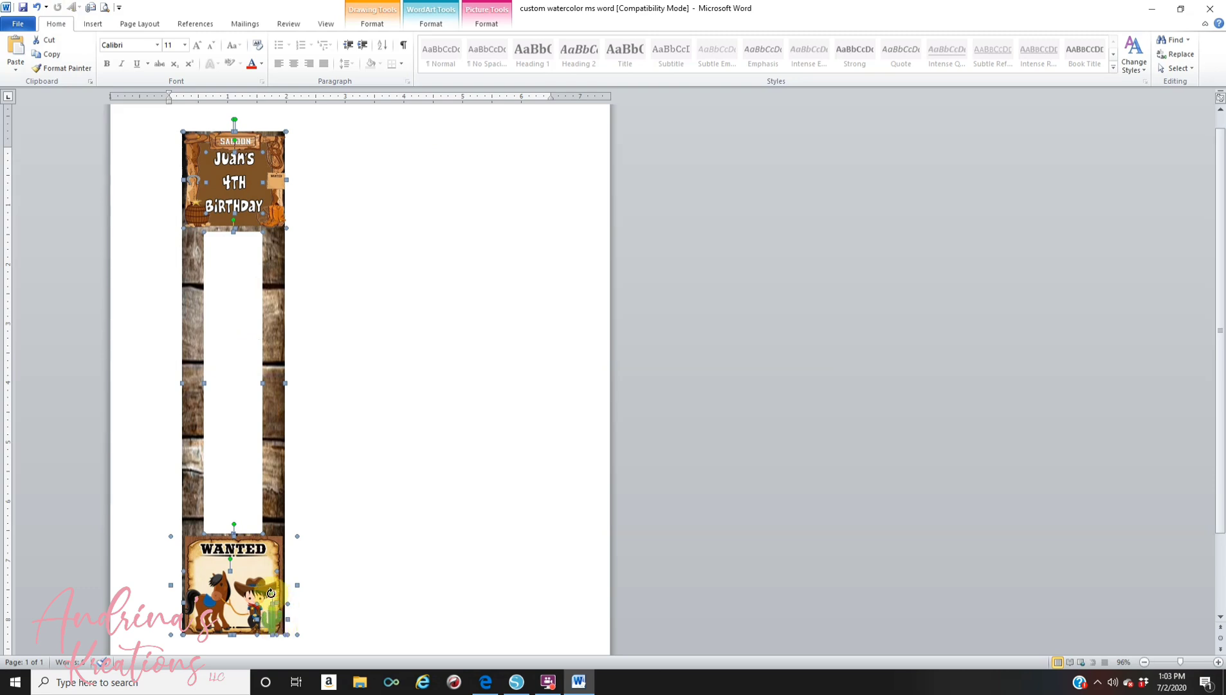
pyautogui.rightClick(272, 595)
pyautogui.moveTo(308, 527)
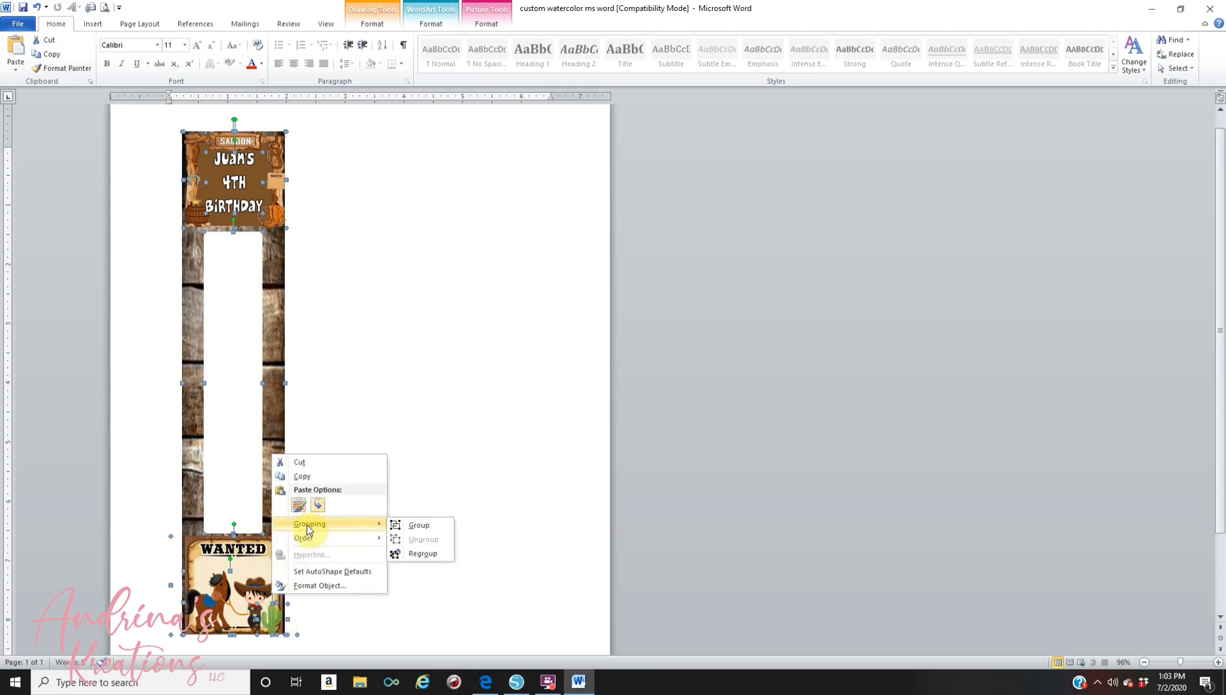
pyautogui.click(419, 526)
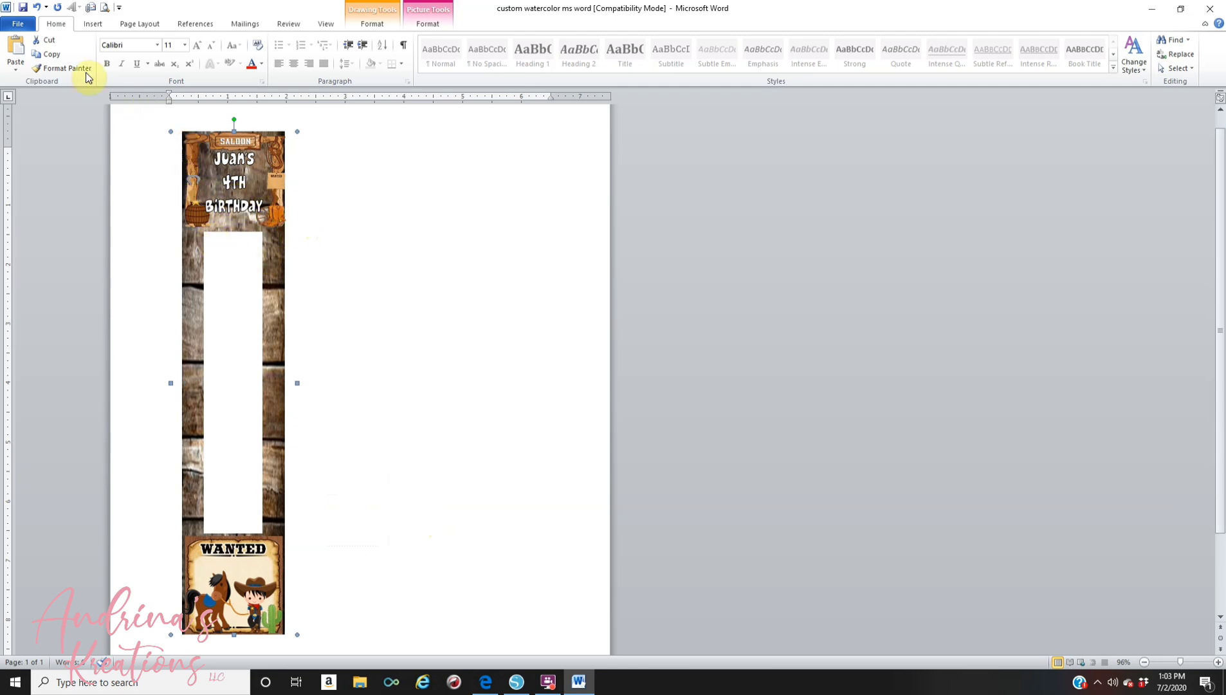
pyautogui.click(36, 8)
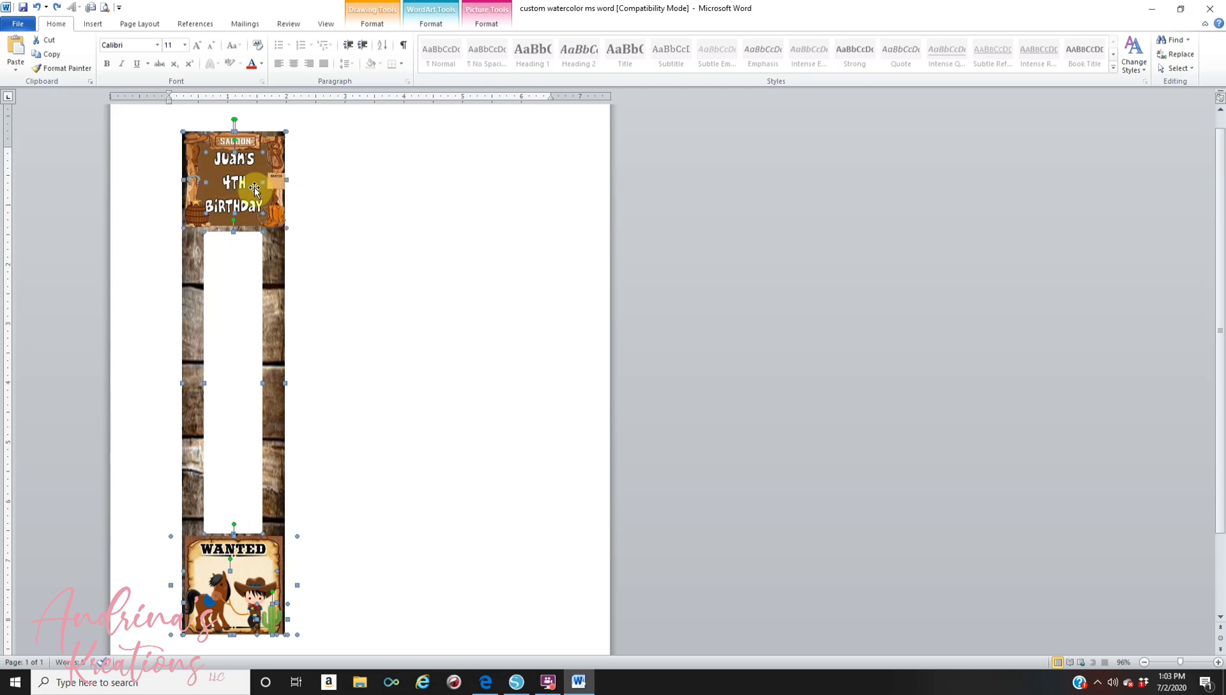
pyautogui.rightClick(272, 405)
pyautogui.moveTo(351, 474)
pyautogui.click(421, 476)
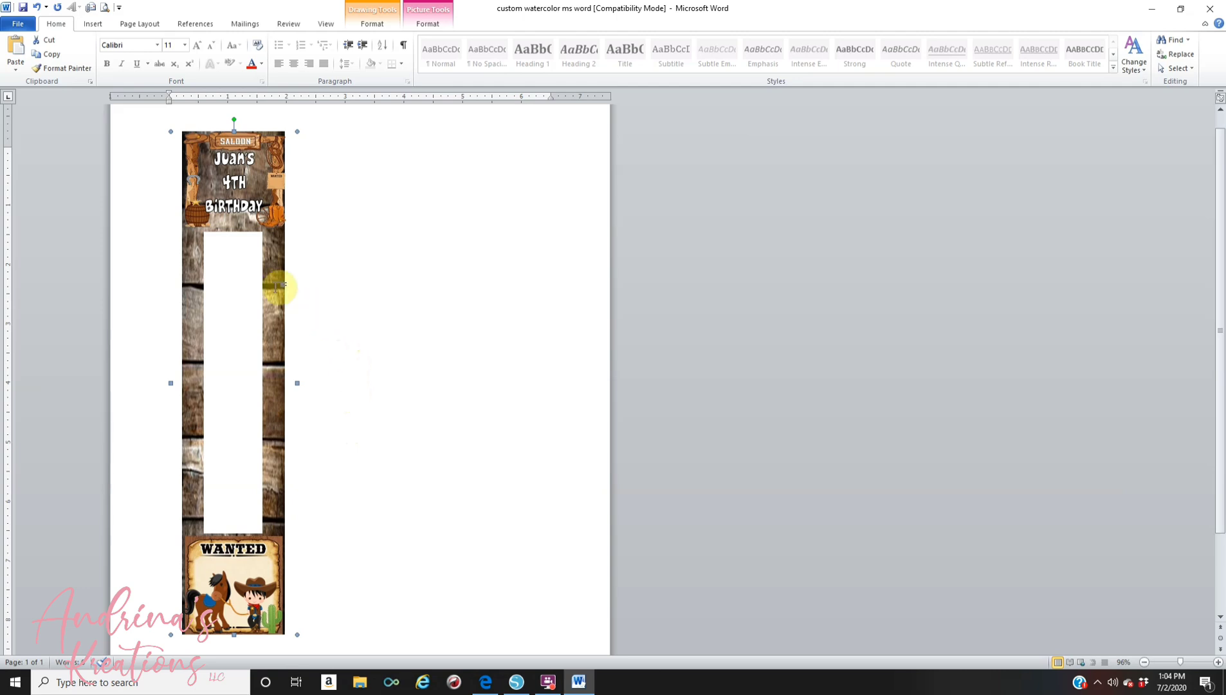
# Step: Duplicate the grouped cowboy template and place the copy directly beside the original at the same height
pyautogui.rightClick(252, 228)
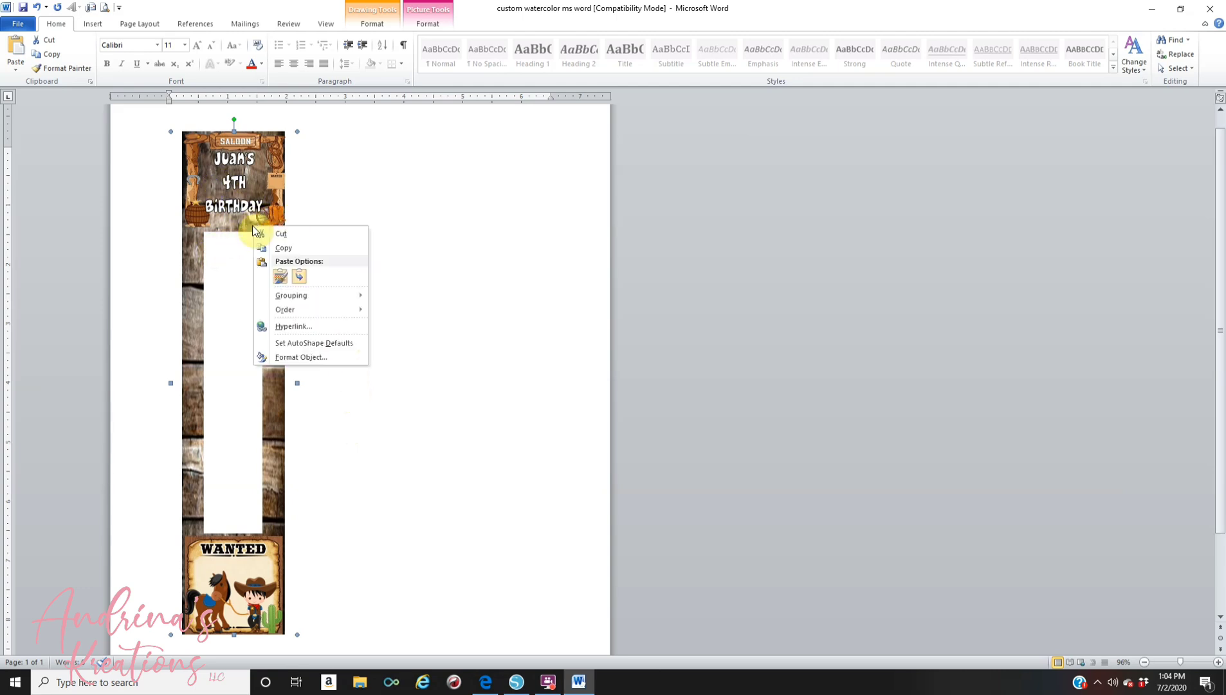
pyautogui.click(298, 251)
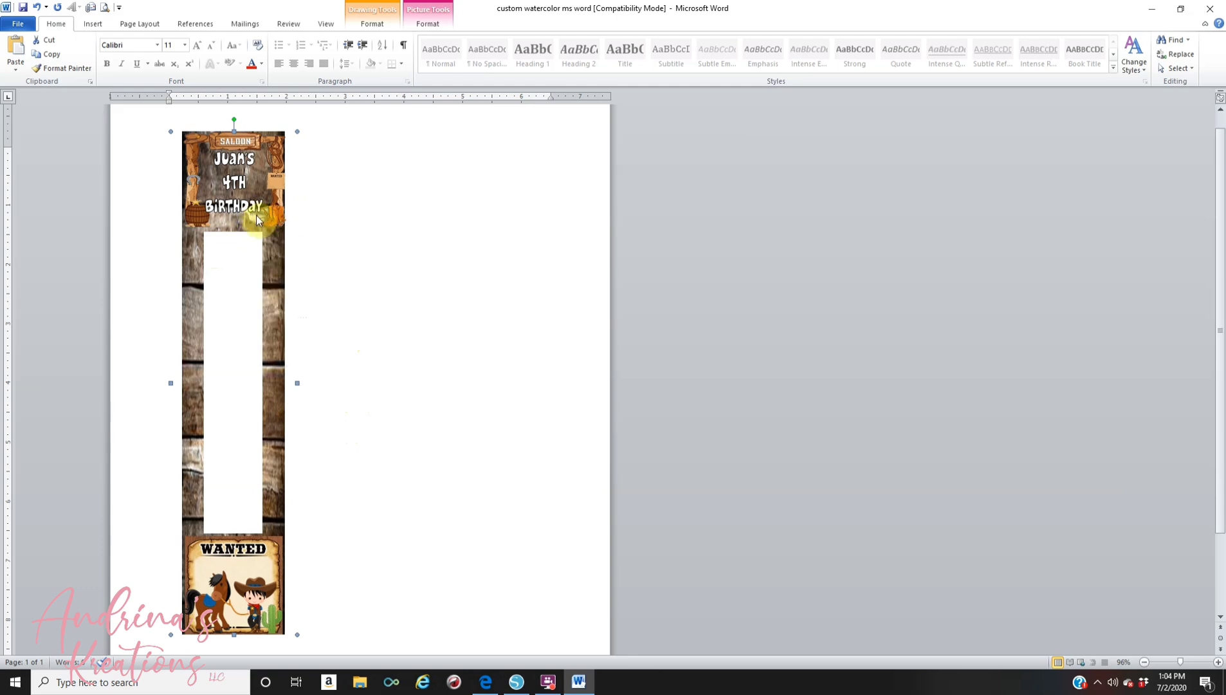
pyautogui.rightClick(258, 216)
pyautogui.click(287, 267)
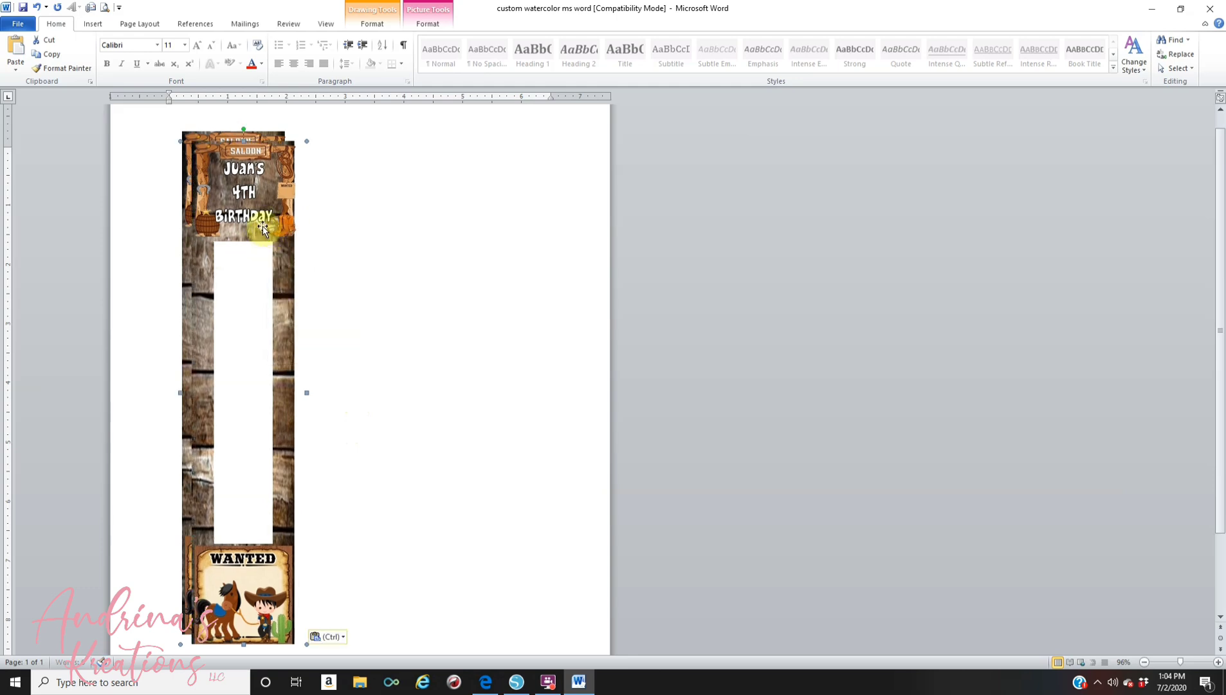
pyautogui.moveTo(318, 226); pyautogui.dragTo(414, 216)
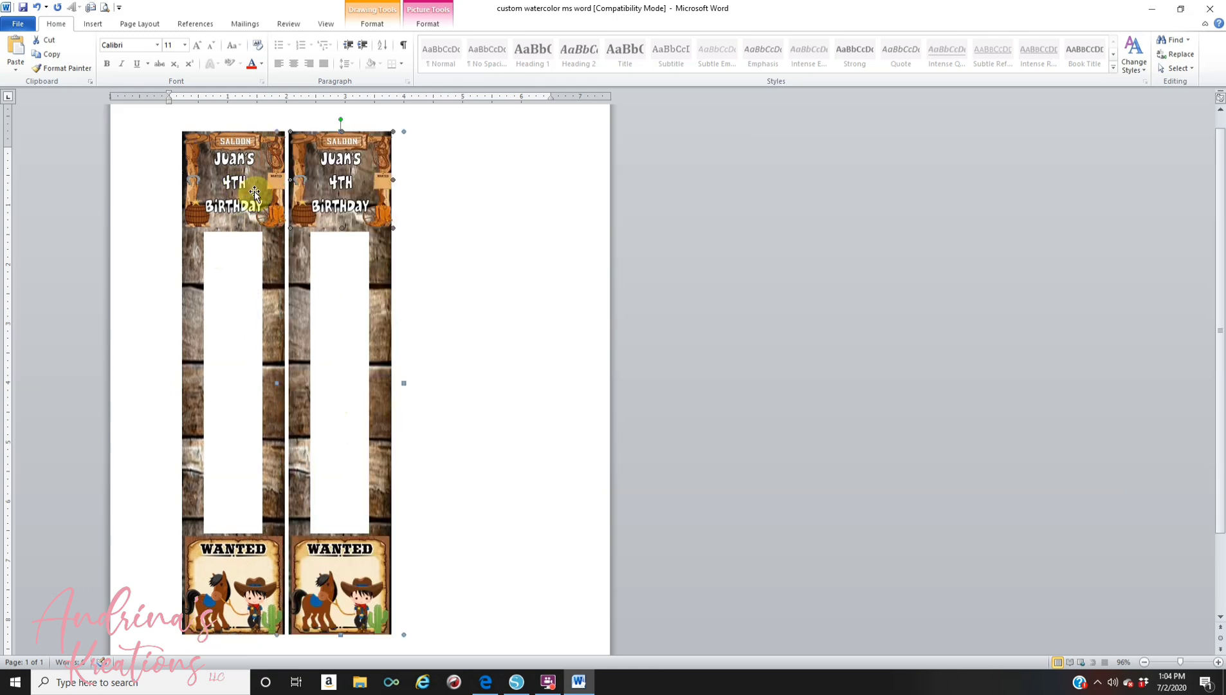
# Step: Move the original template to the page's upper-left corner and delete the brown rectangle left behind
pyautogui.click(216, 188)
pyautogui.moveTo(217, 189); pyautogui.dragTo(204, 183)
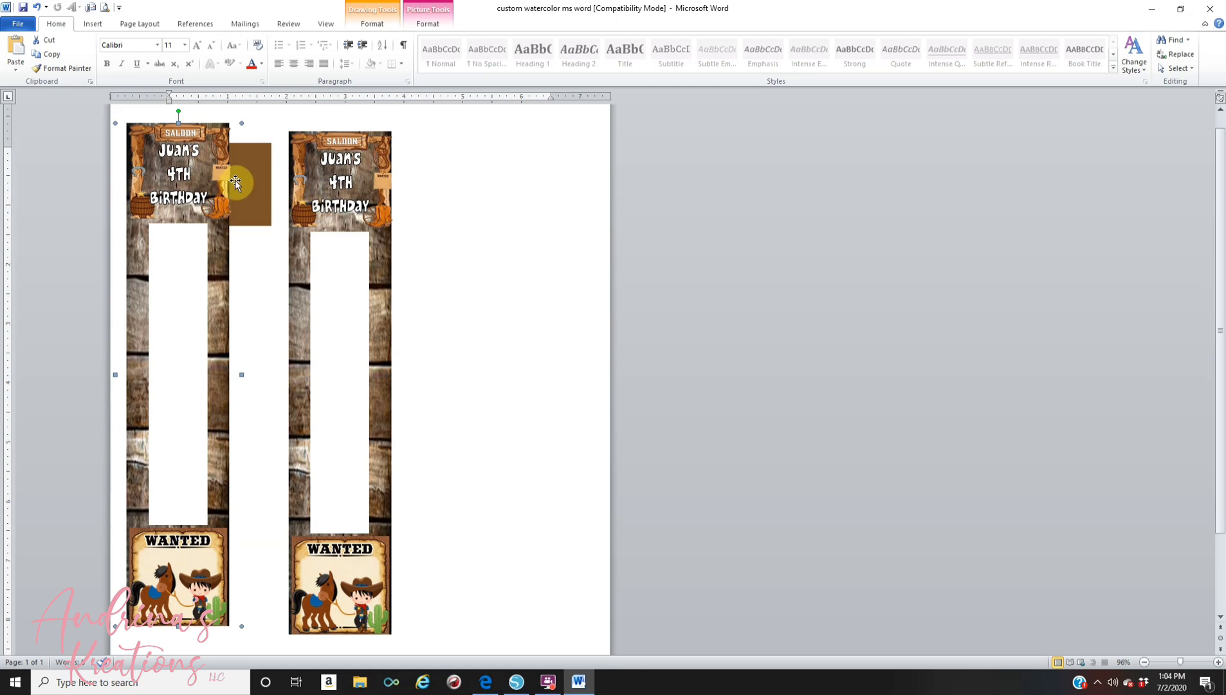
pyautogui.click(256, 184)
pyautogui.press('Delete')
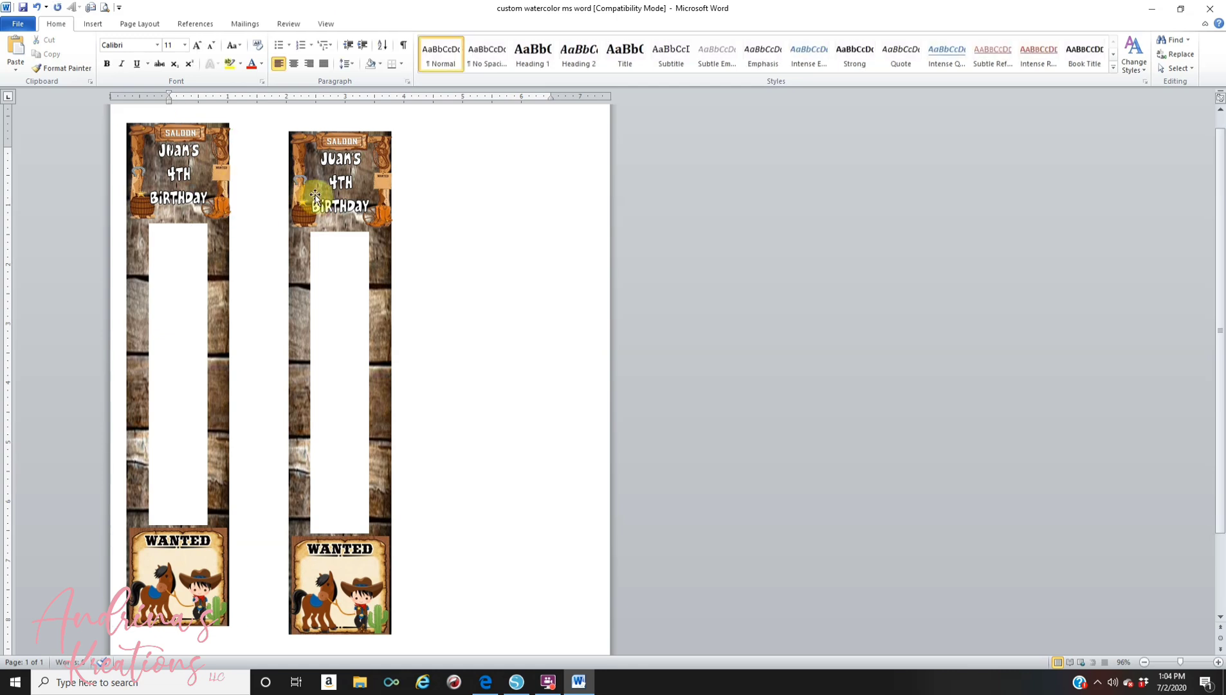
# Step: Align the second template beside the first, then paste a third copy and place it next in the row
pyautogui.click(353, 169)
pyautogui.moveTo(329, 162); pyautogui.dragTo(307, 161)
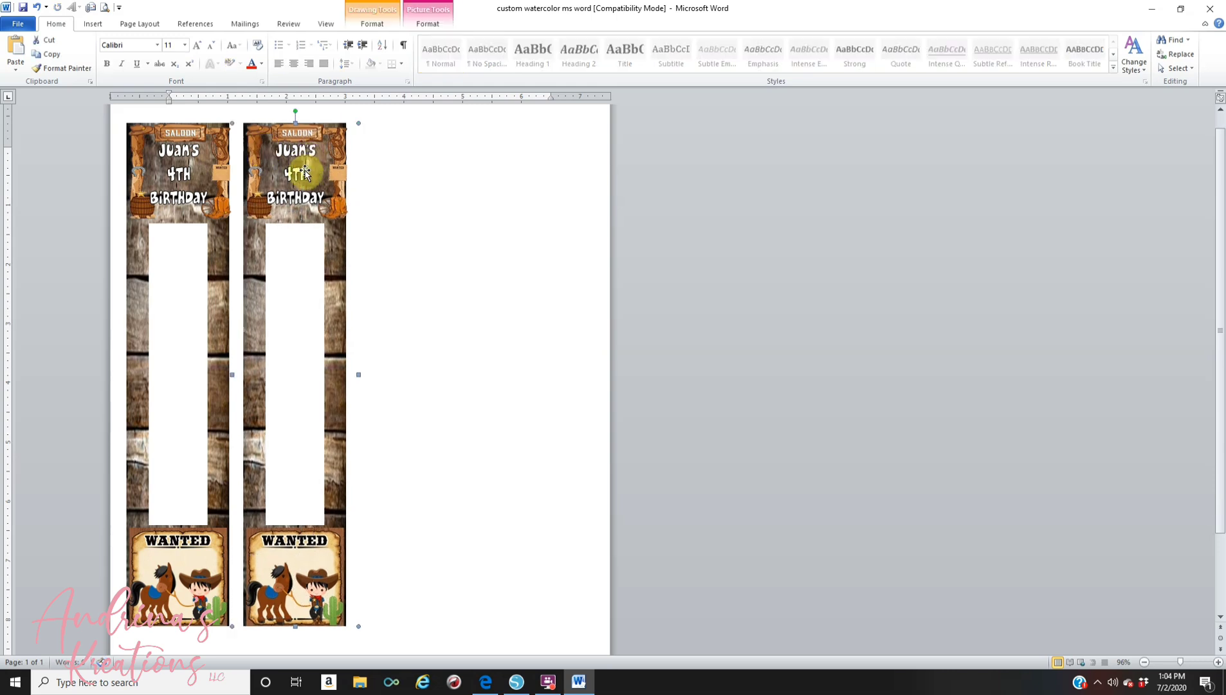
pyautogui.rightClick(307, 172)
pyautogui.click(332, 221)
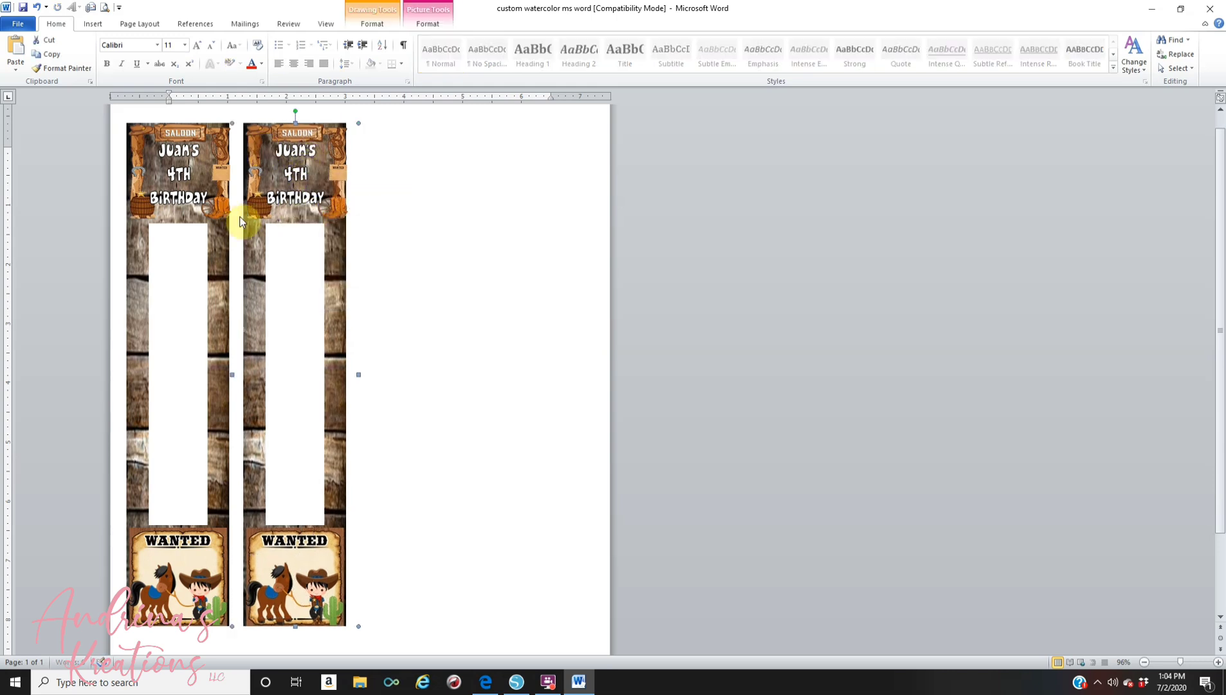
pyautogui.moveTo(214, 207); pyautogui.dragTo(389, 194)
# Step: Paste a fourth copy of the template and place it at the end of the row near the page's right edge
pyautogui.click(390, 193)
pyautogui.rightClick(391, 191)
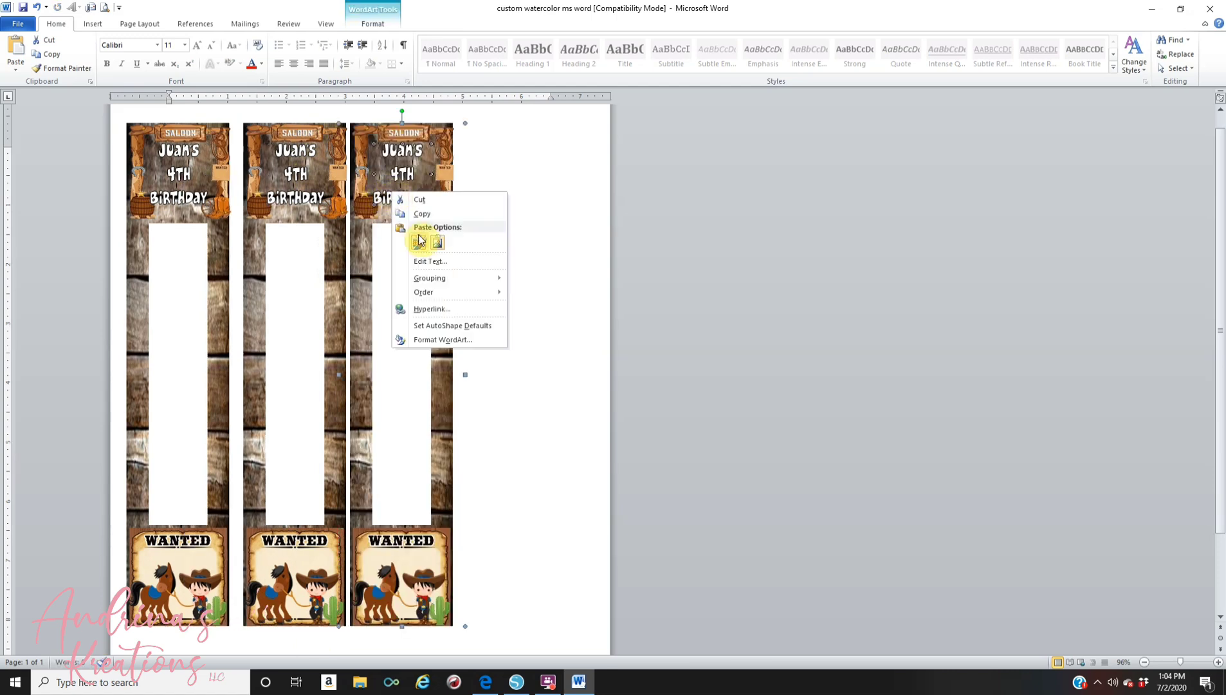
pyautogui.click(418, 243)
pyautogui.moveTo(248, 183); pyautogui.dragTo(484, 172)
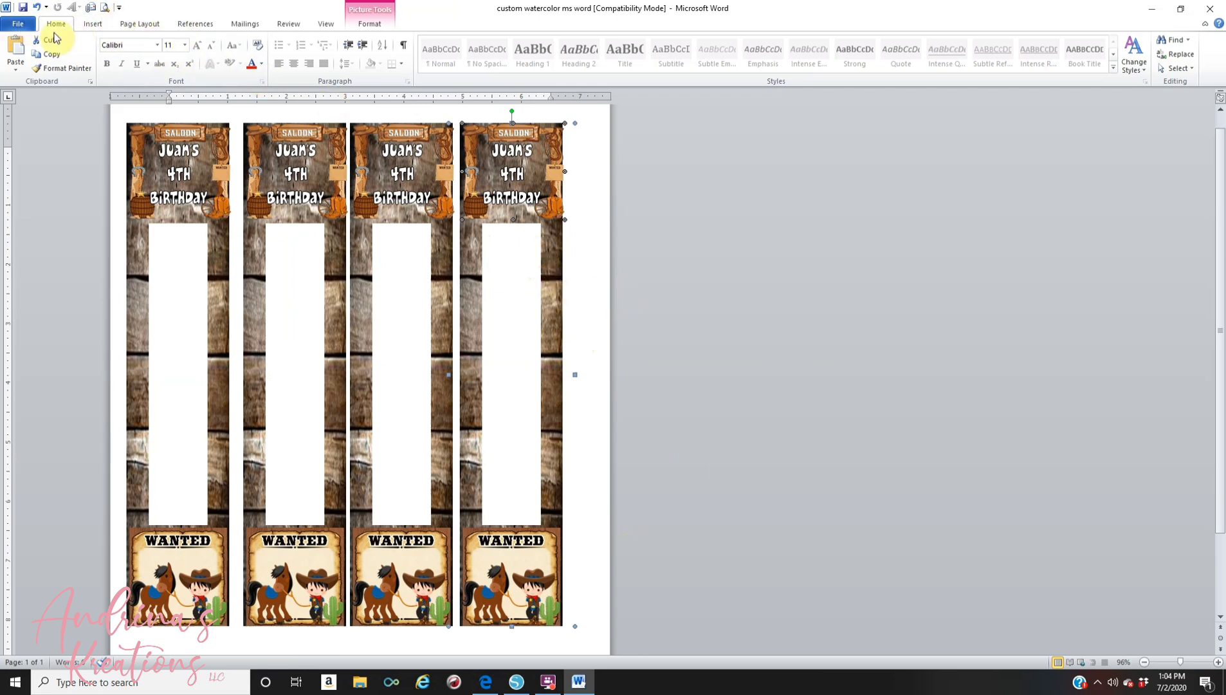
# Step: Set the WF 7710 printer's paper type to Premium Presentation Paper Matte in its properties and return to the document
pyautogui.click(106, 7)
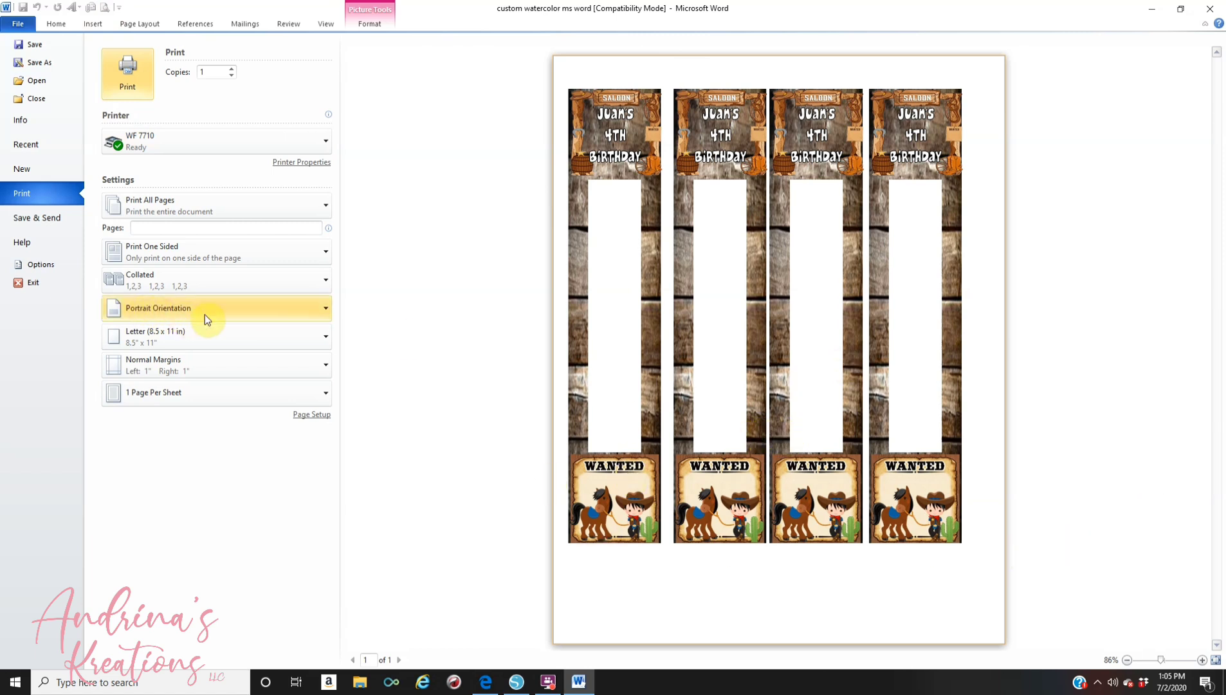
pyautogui.click(295, 166)
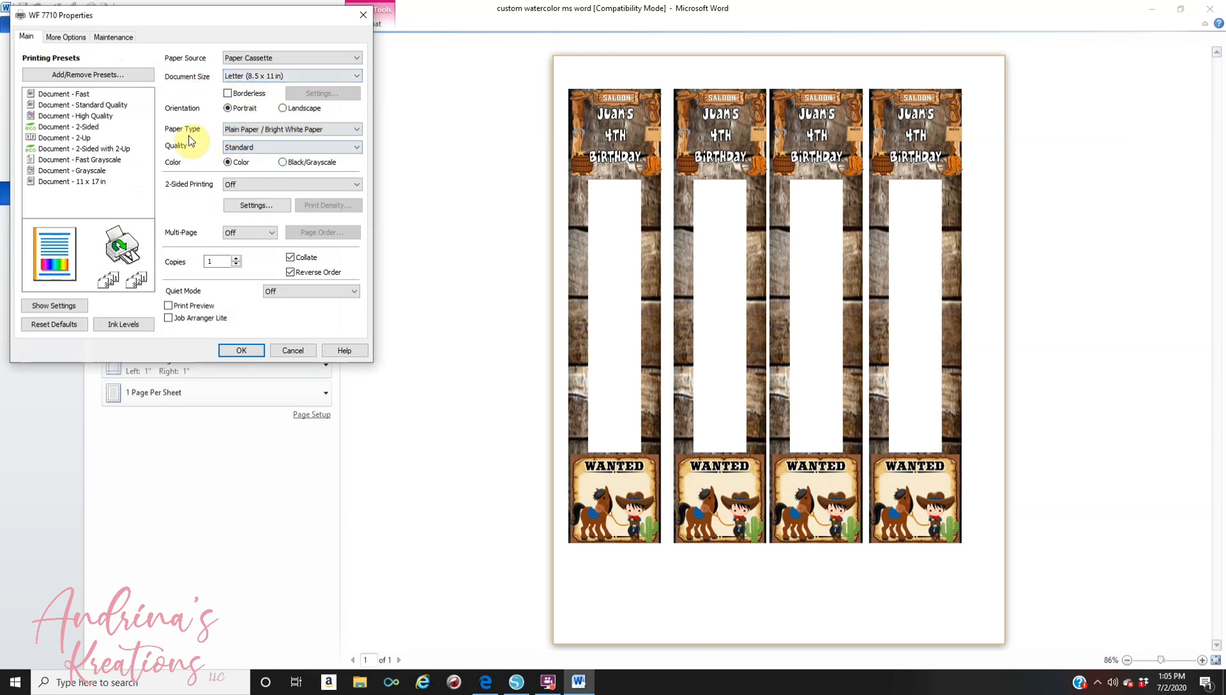
pyautogui.click(275, 130)
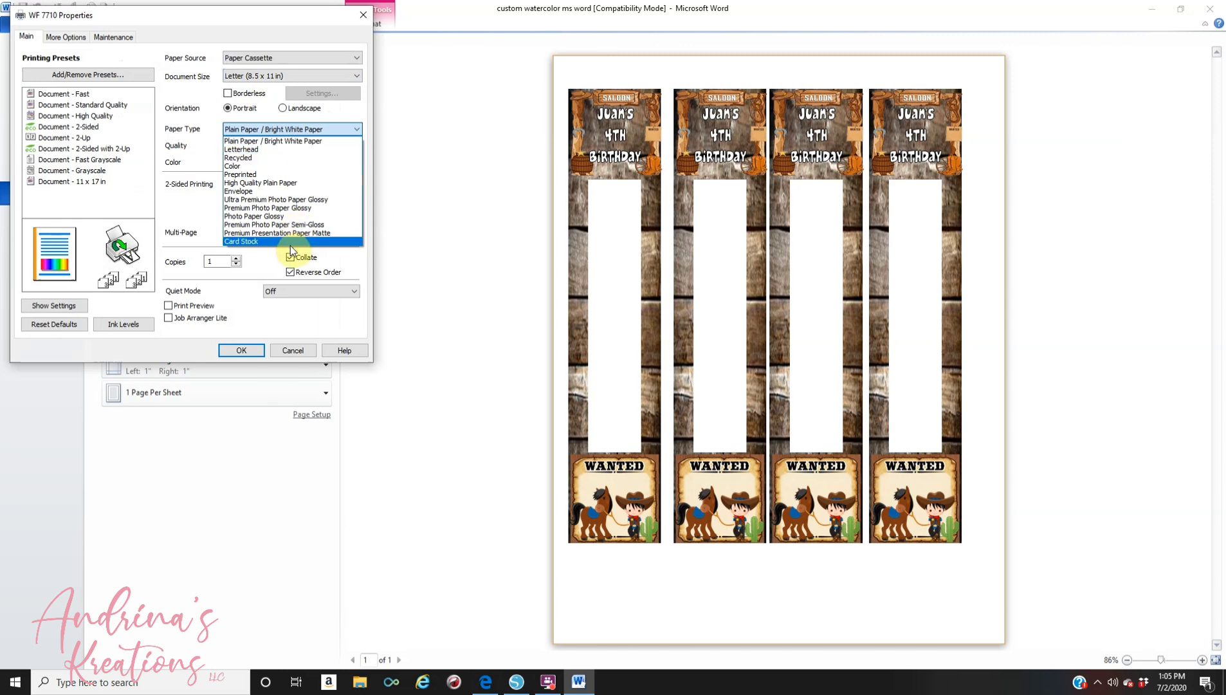
pyautogui.click(290, 233)
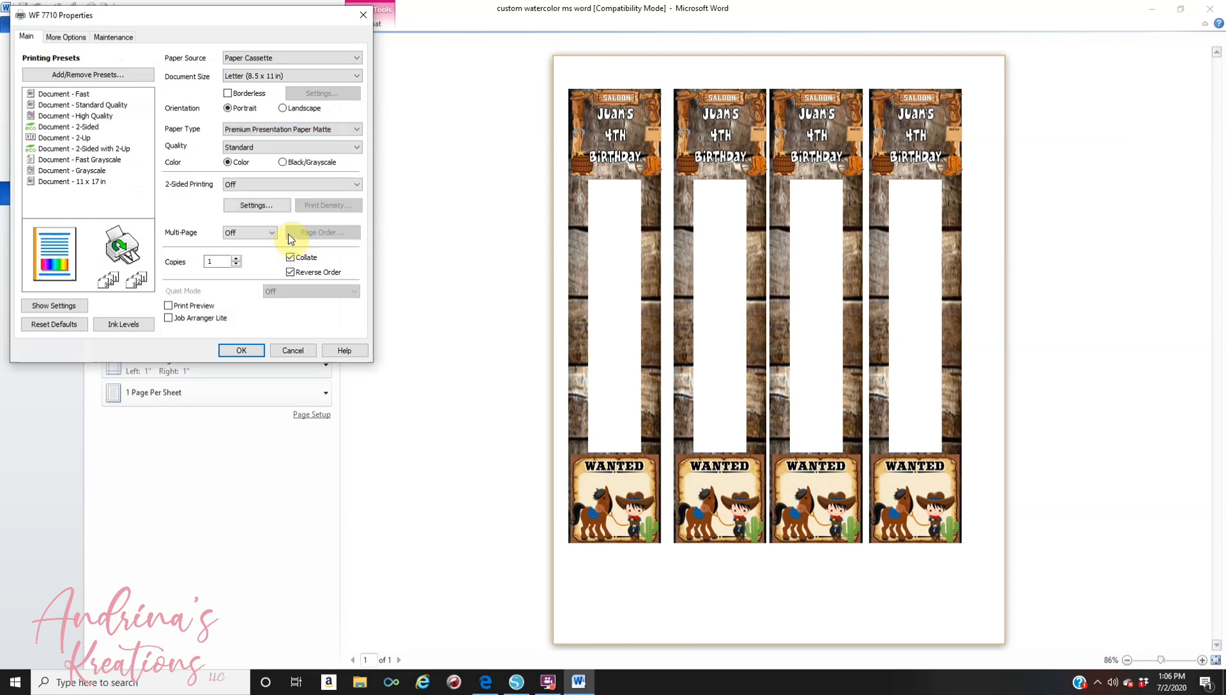
pyautogui.click(242, 351)
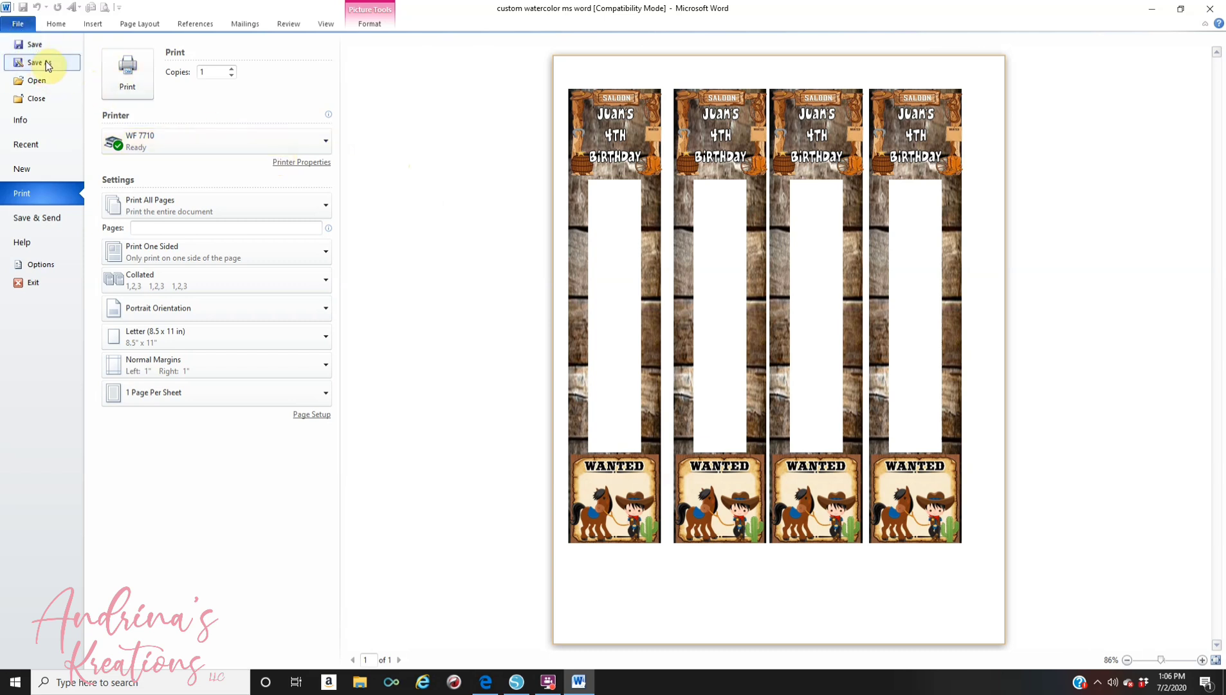
pyautogui.press('Escape')
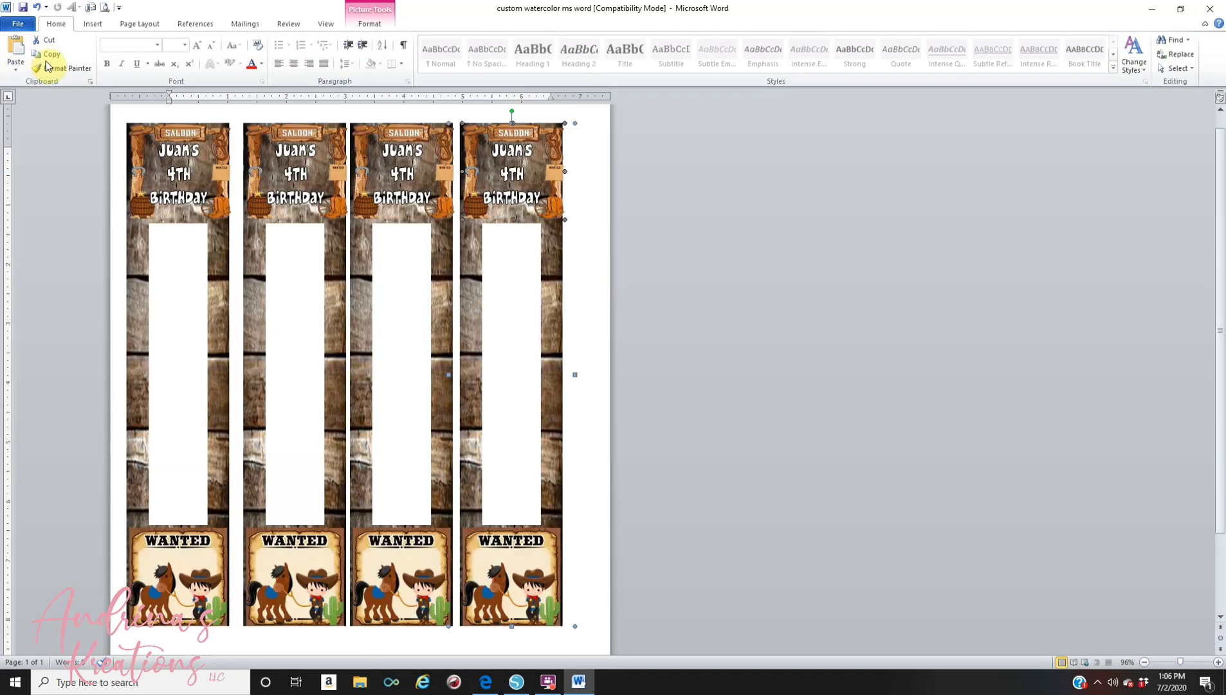
# Step: Examine the file types offered for saving the document, including PDF, and close the dialog without saving
pyautogui.click(46, 57)
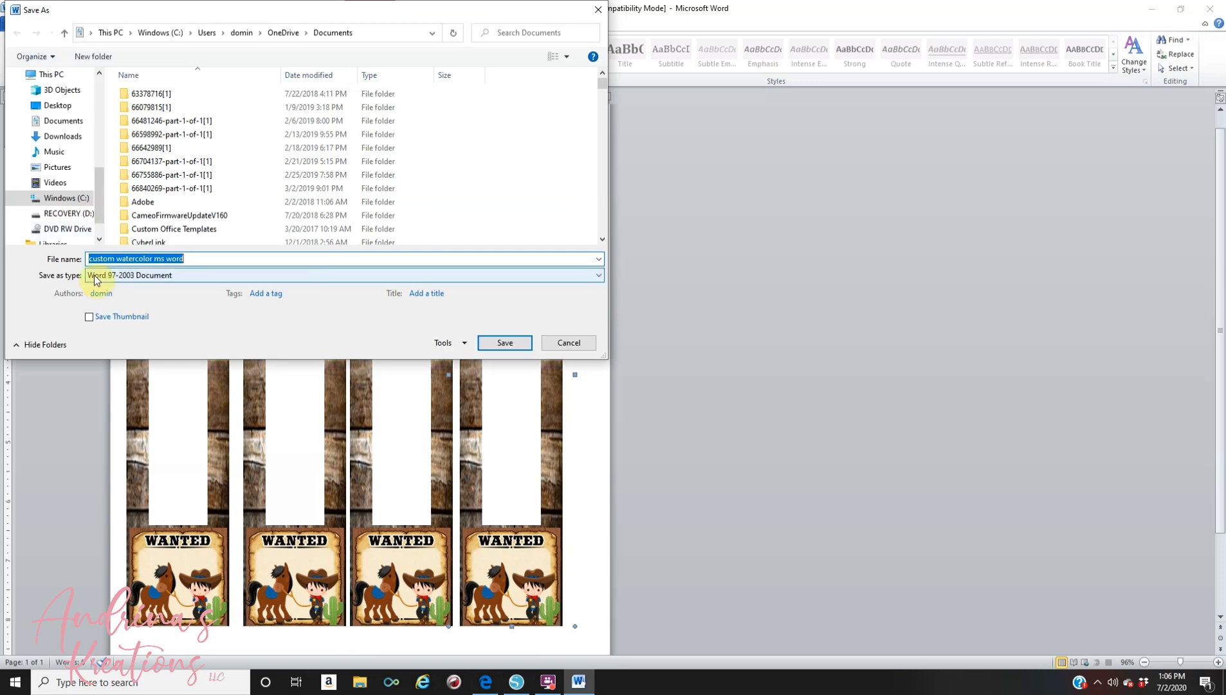
pyautogui.click(163, 280)
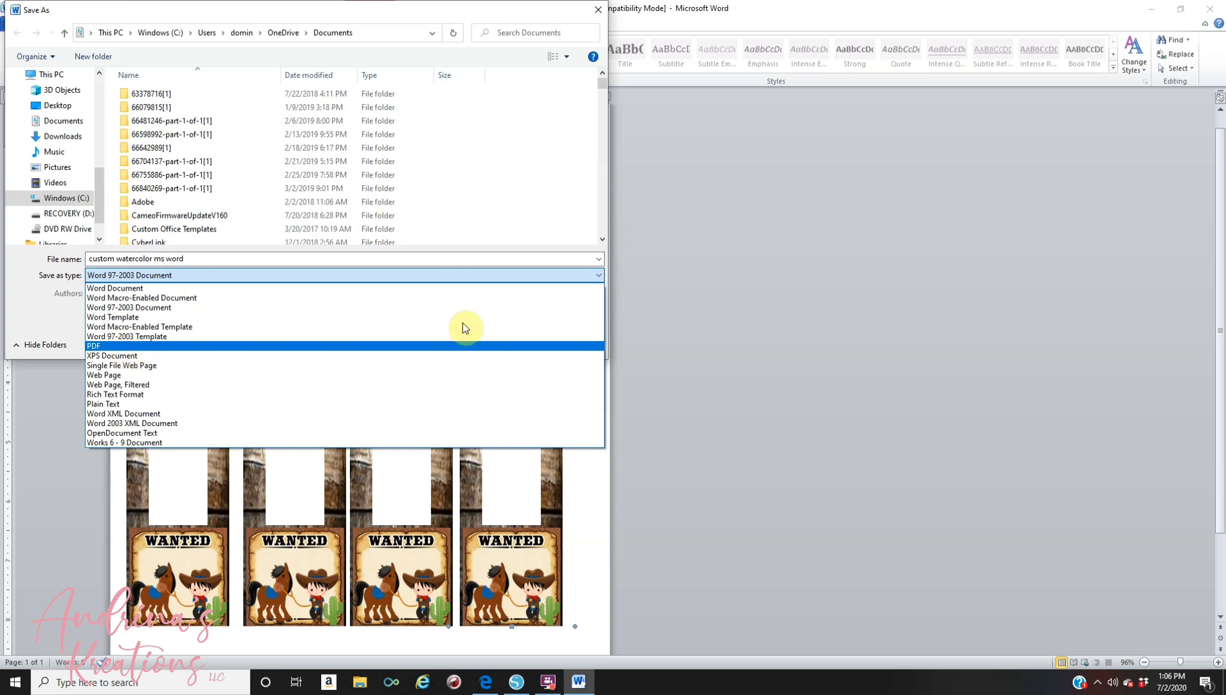
pyautogui.click(596, 13)
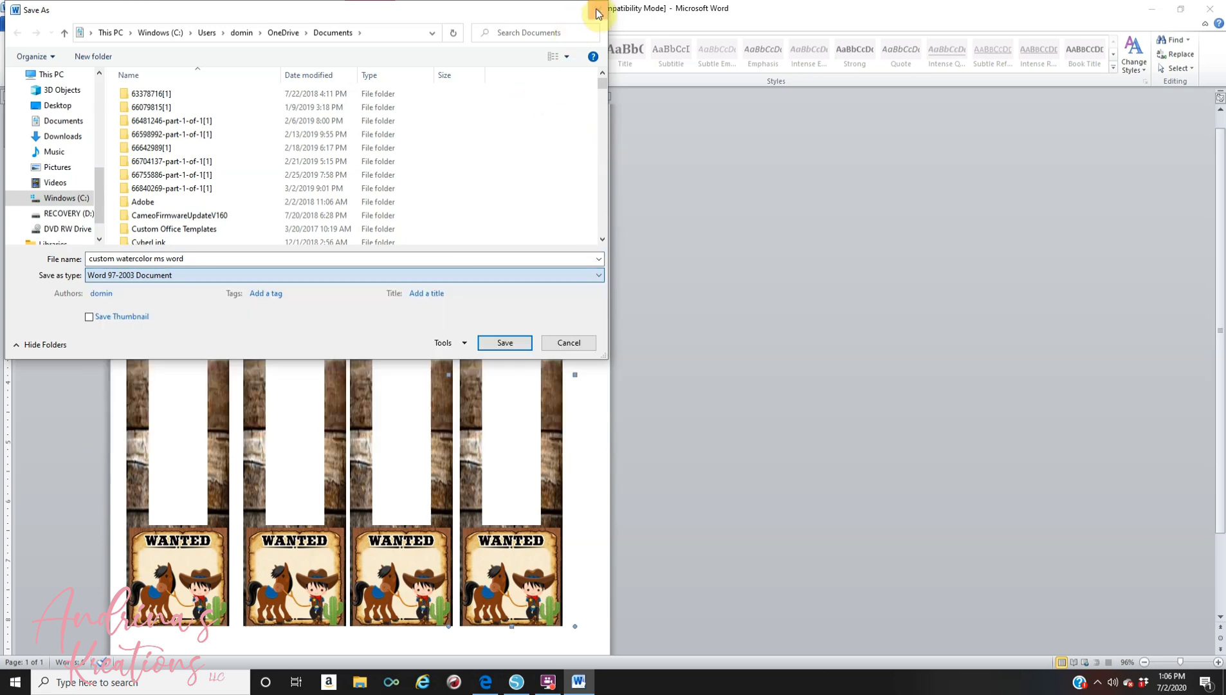
pyautogui.click(598, 13)
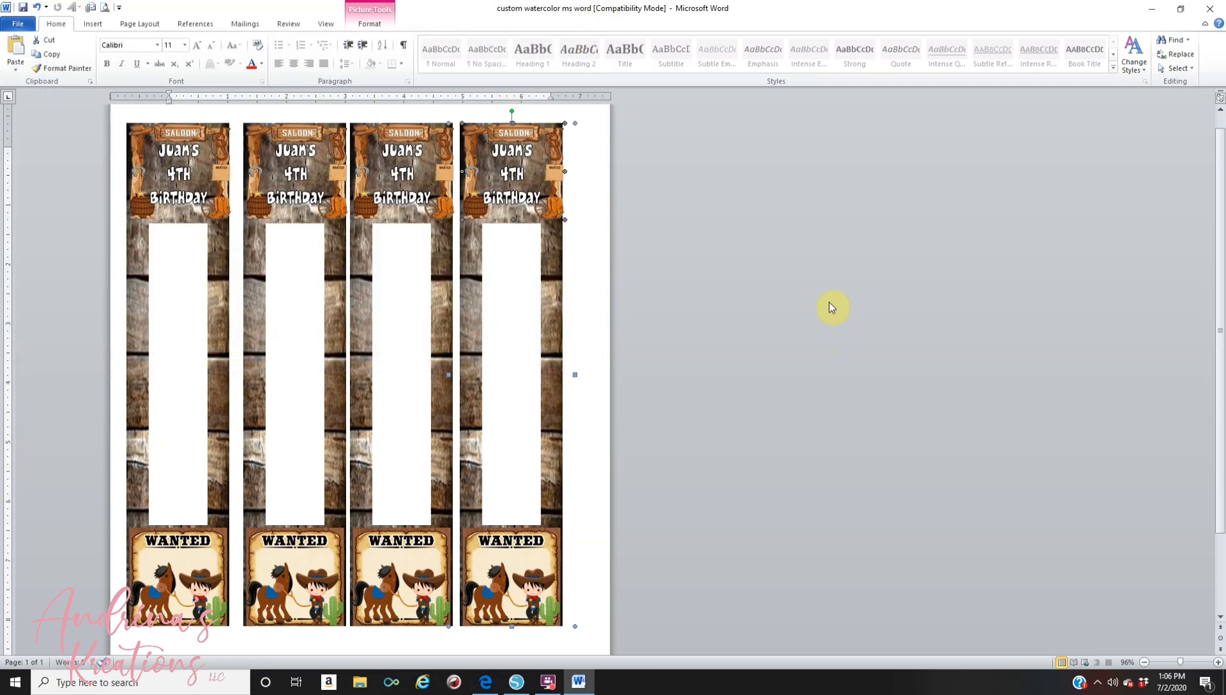